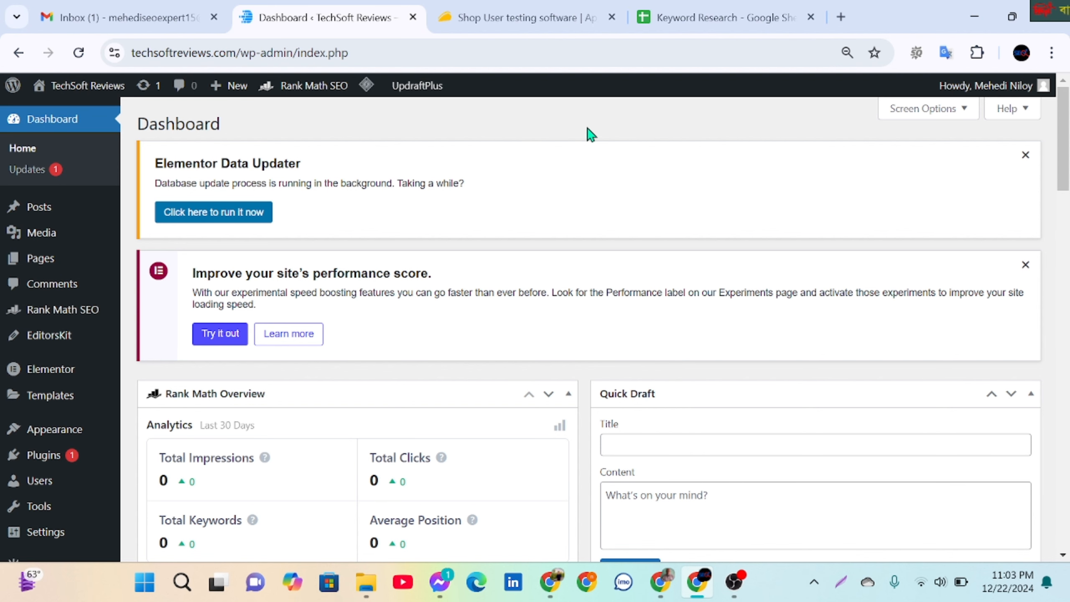
{"action": "scroll", "coordinate": [401, 433], "scroll_direction": "down", "scroll_amount": 6}
{"action": "scroll", "coordinate": [437, 285], "scroll_direction": "up", "scroll_amount": 6}
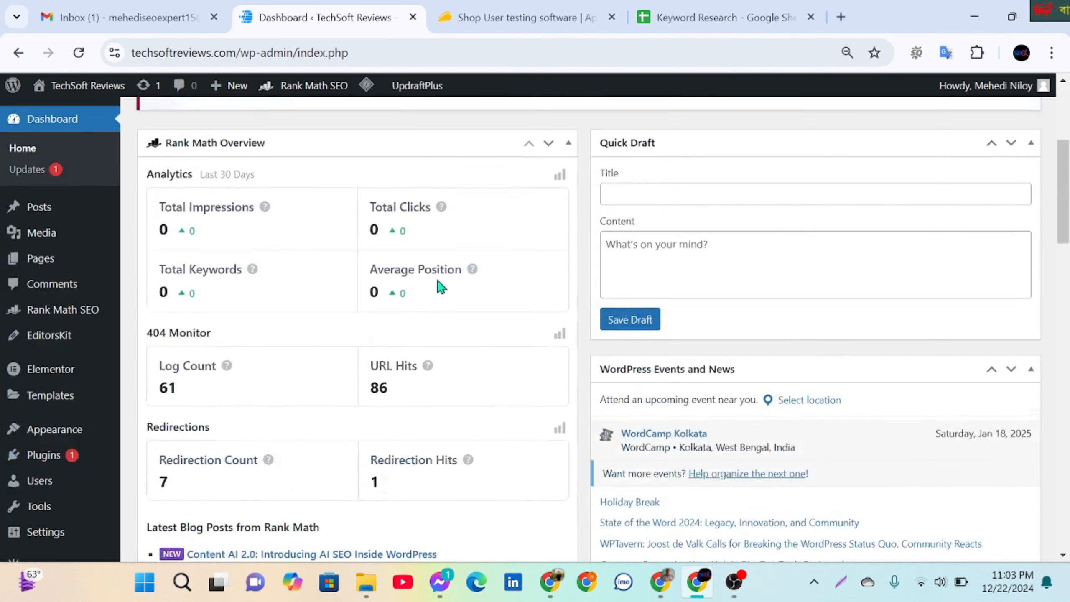
- Search the web for "google search console" in a new browser tab and start Google Search Console from its official result
{"action": "left_click", "coordinate": [841, 17]}
{"action": "left_click", "coordinate": [525, 51]}
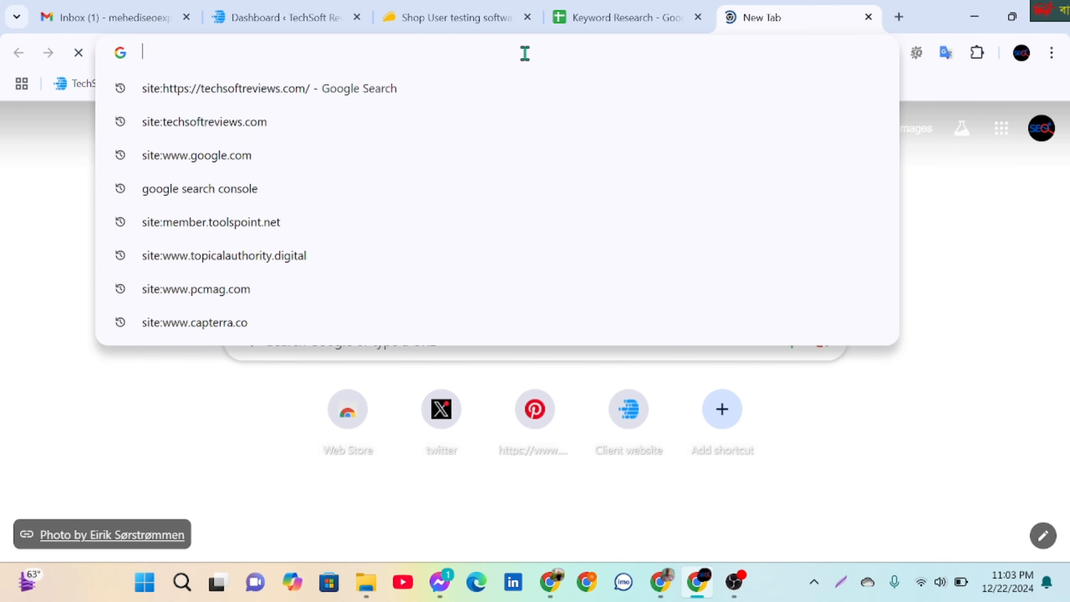
{"action": "type", "text": "gg"}
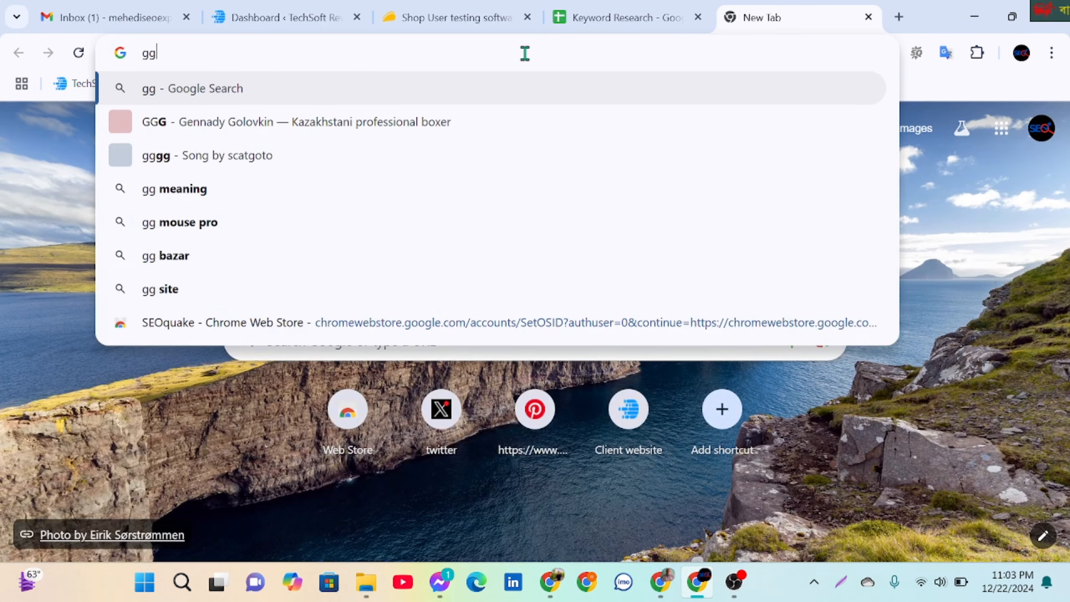
{"action": "key", "text": "BackSpace"}
{"action": "key", "text": "BackSpace"}
{"action": "type", "text": "gooo"}
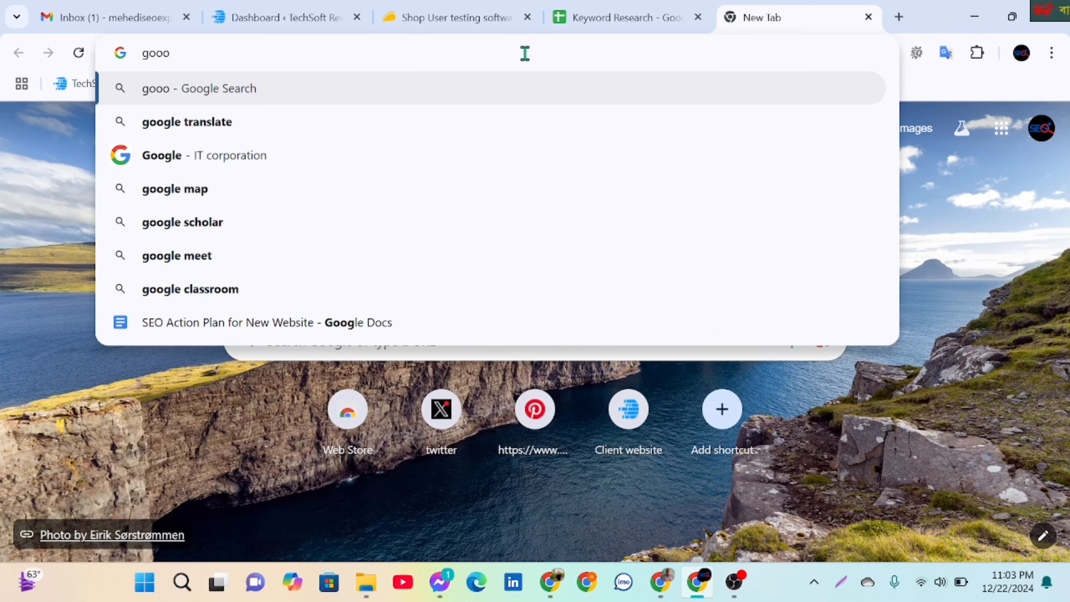
{"action": "key", "text": "BackSpace"}
{"action": "type", "text": "gle sear"}
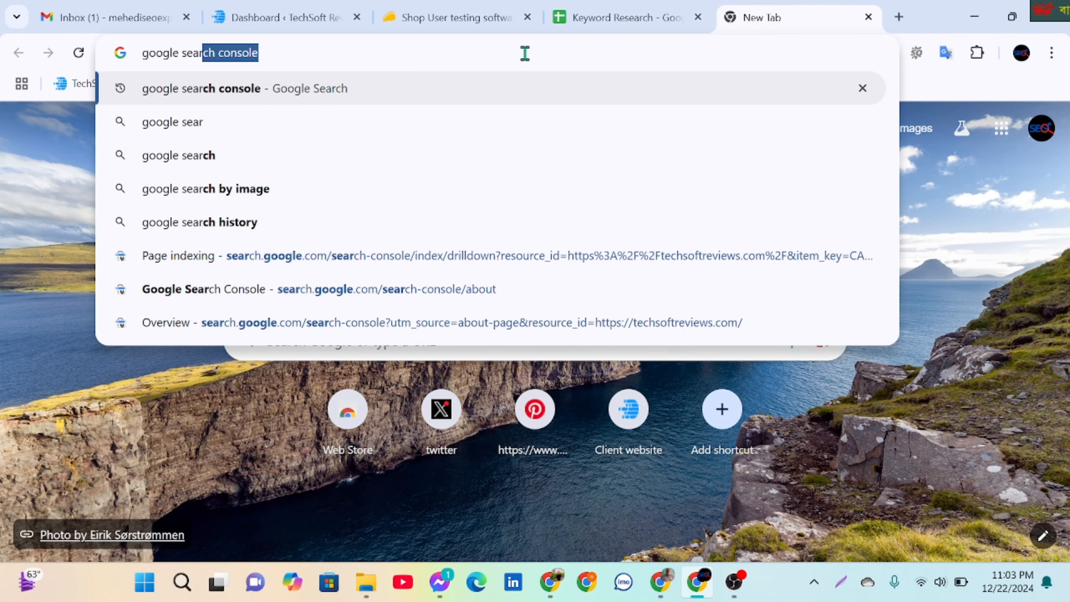
{"action": "type", "text": "ch console"}
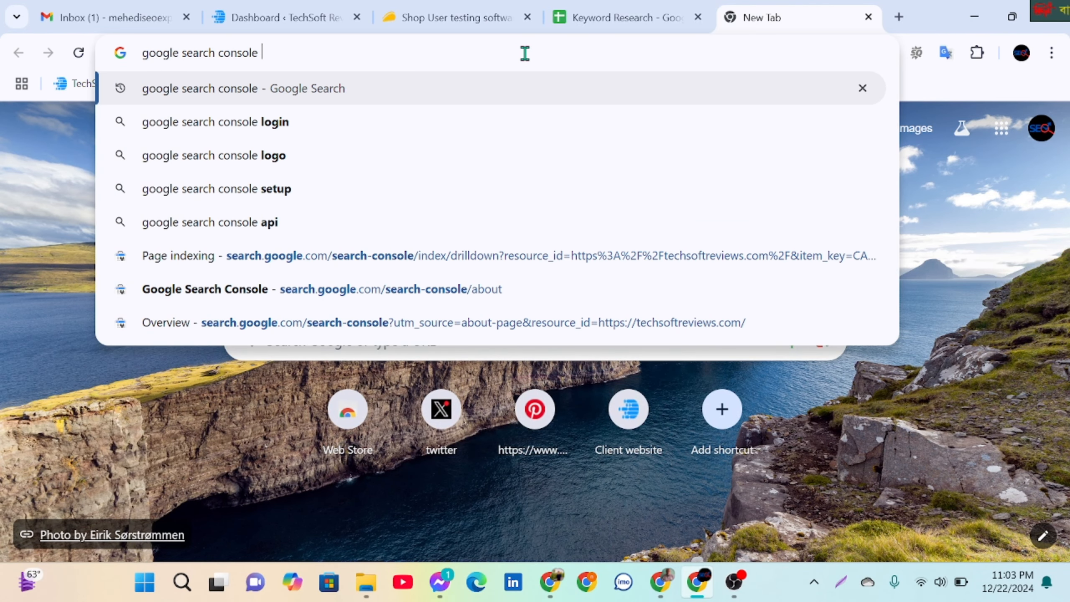
{"action": "key", "text": "Return"}
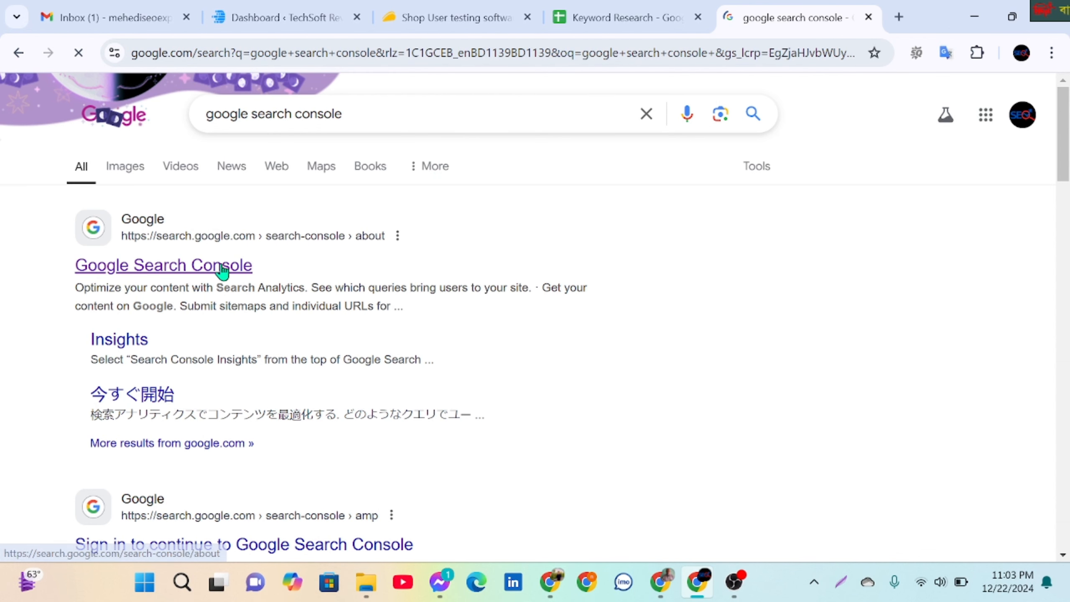
{"action": "left_click", "coordinate": [223, 269]}
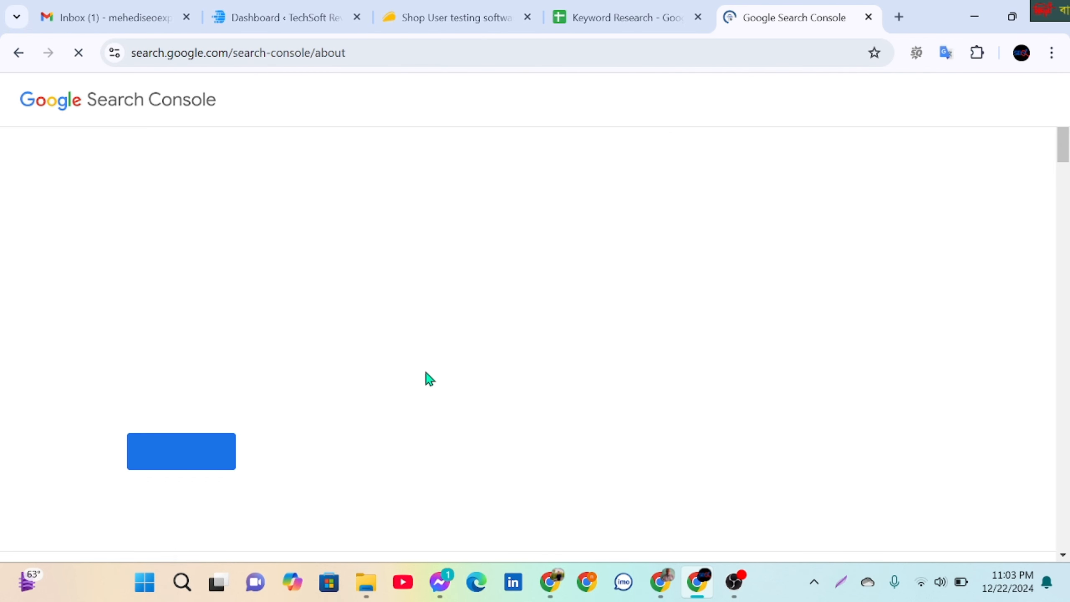
{"action": "left_click", "coordinate": [201, 475]}
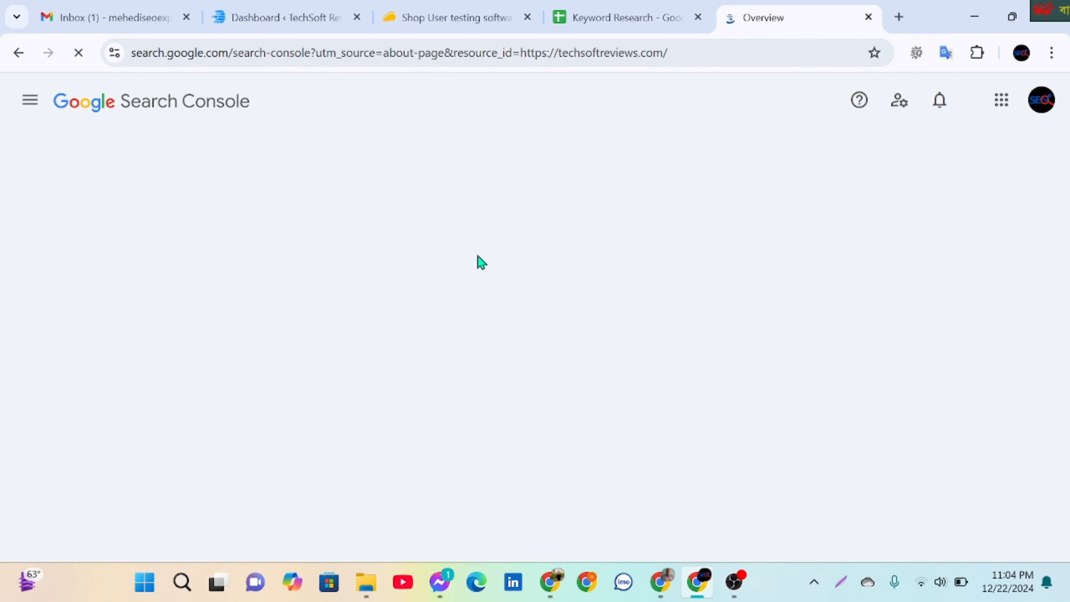
- Open the page indexing report for the techsoftreviews.com property and reduce the browser zoom to 90%
{"action": "scroll", "coordinate": [511, 326], "scroll_direction": "down", "scroll_amount": 3}
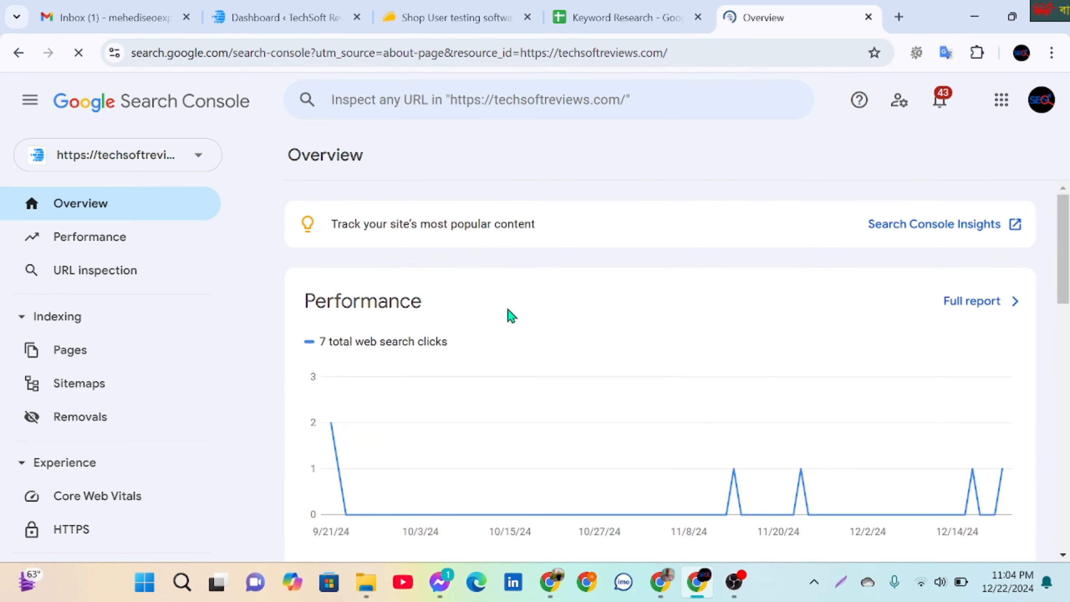
{"action": "scroll", "coordinate": [506, 304], "scroll_direction": "down", "scroll_amount": 5}
{"action": "scroll", "coordinate": [525, 282], "scroll_direction": "up", "scroll_amount": 5}
{"action": "left_click", "coordinate": [154, 346]}
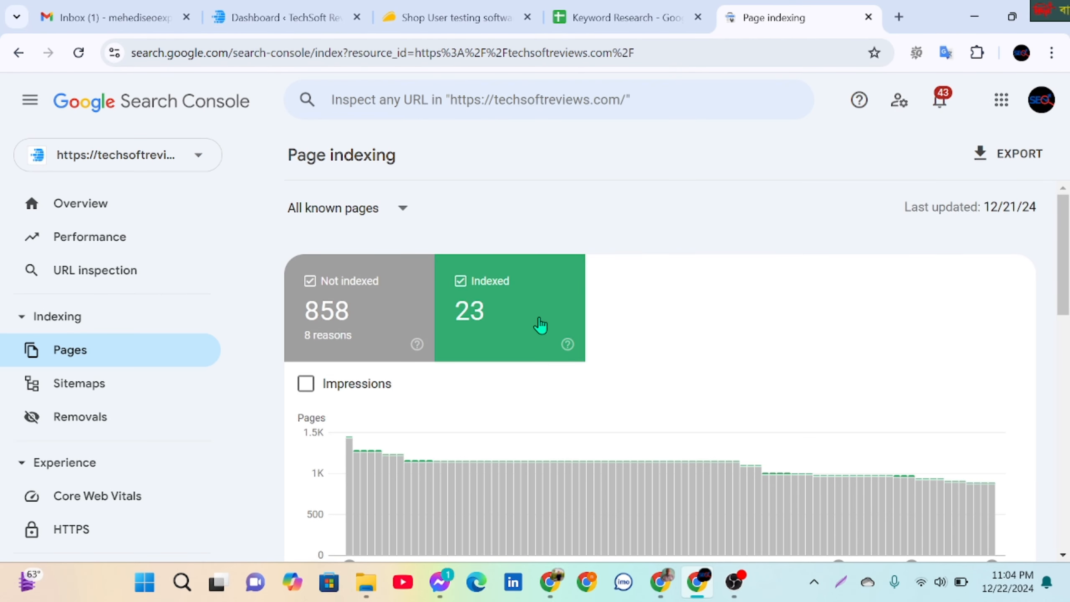
{"action": "left_click", "coordinate": [1052, 53]}
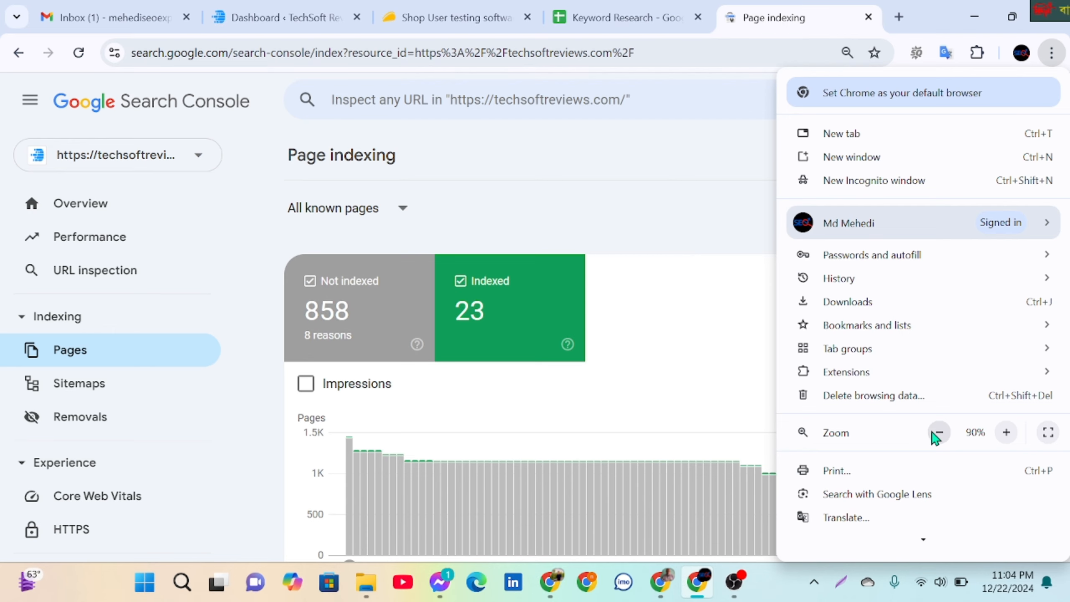
{"action": "left_click", "coordinate": [618, 180]}
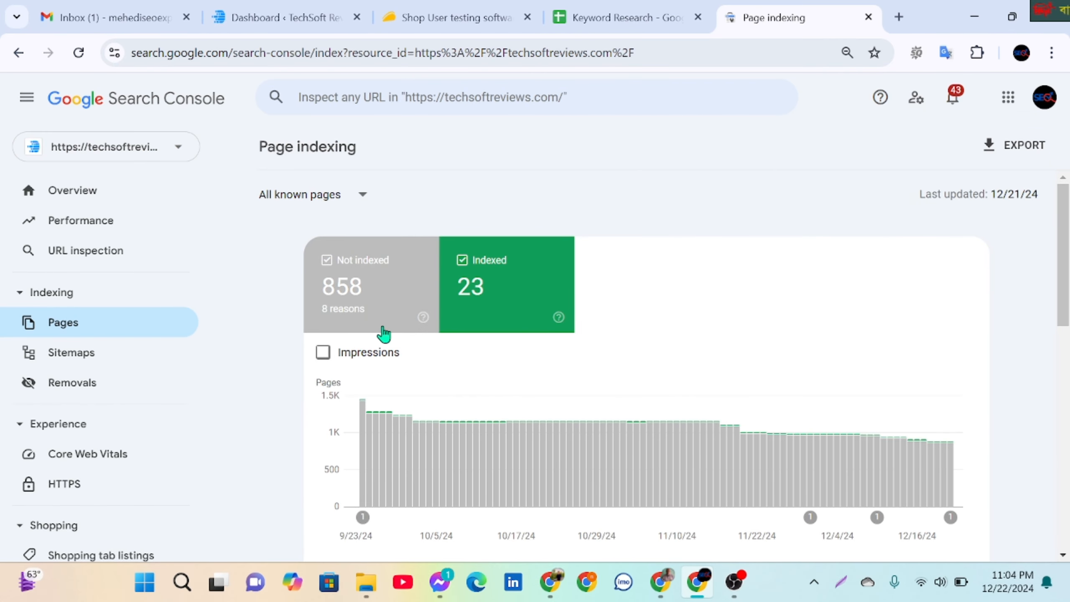
- Examine the indexed and not-indexed page counts, the chart and the list of reasons why pages aren't indexed
{"action": "scroll", "coordinate": [363, 282], "scroll_direction": "down", "scroll_amount": 5}
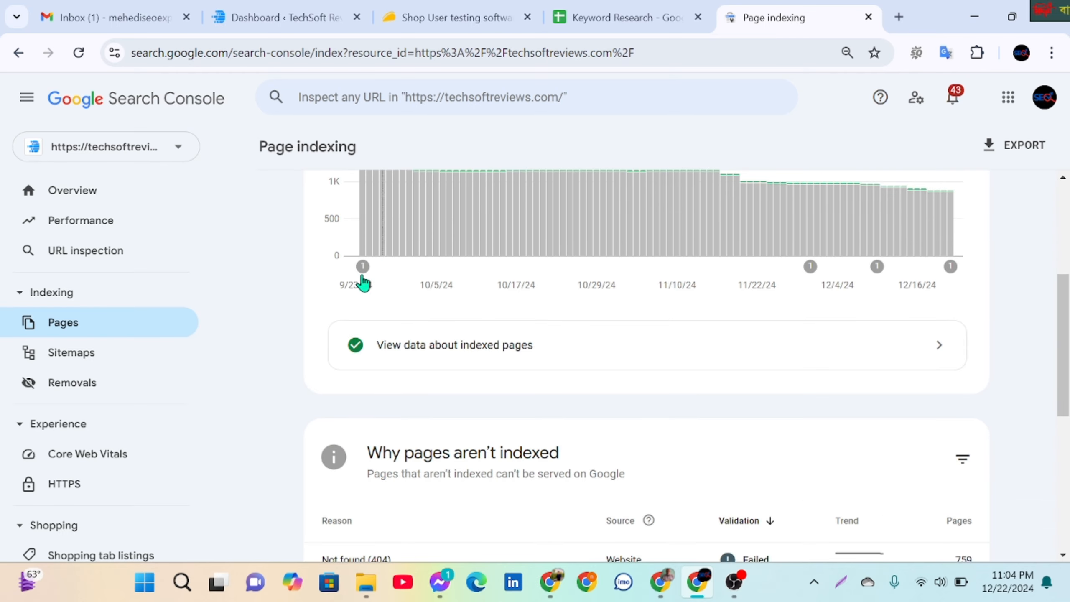
{"action": "scroll", "coordinate": [364, 281], "scroll_direction": "up", "scroll_amount": 5}
{"action": "left_click", "coordinate": [380, 297]}
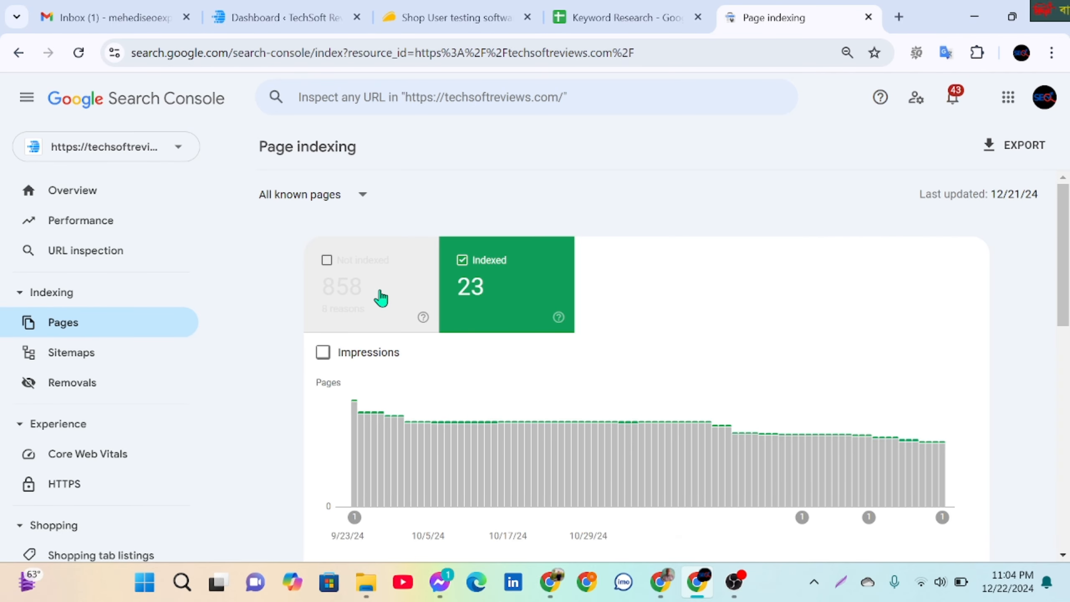
{"action": "left_click", "coordinate": [386, 281]}
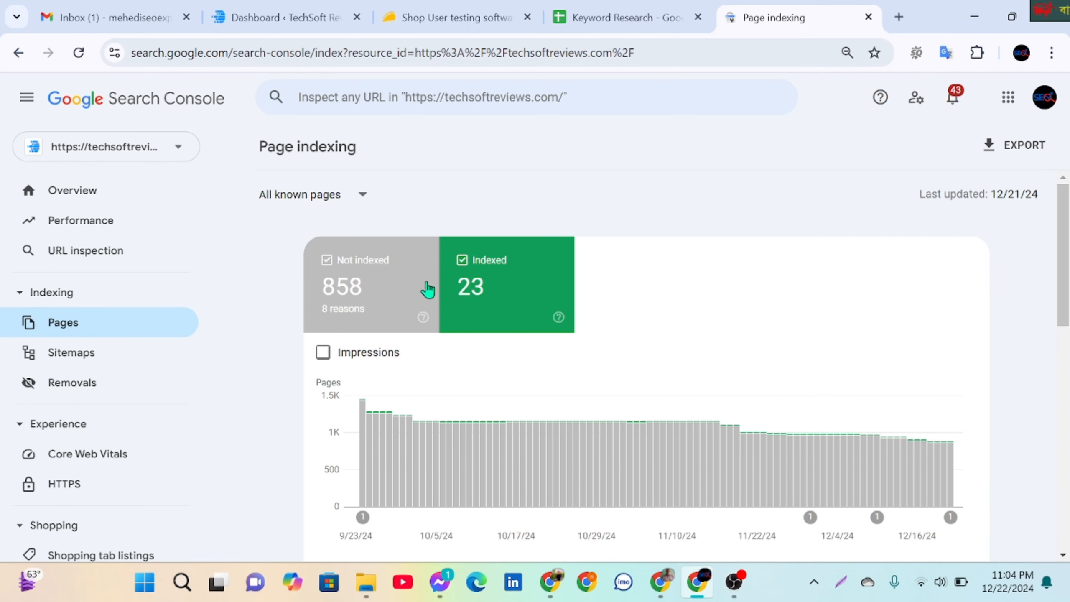
{"action": "scroll", "coordinate": [413, 303], "scroll_direction": "down", "scroll_amount": 10}
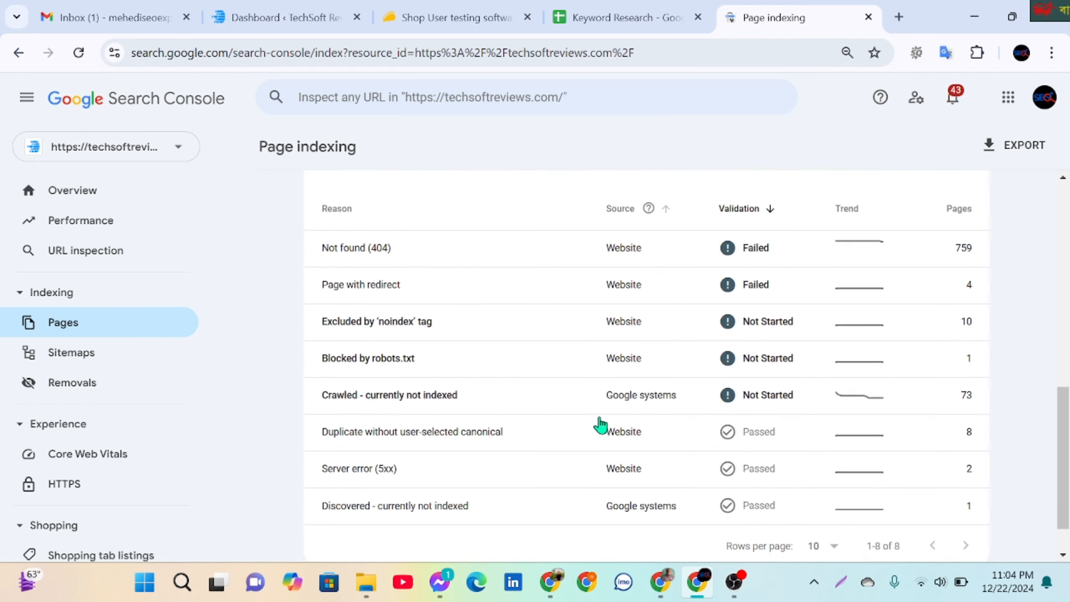
{"action": "scroll", "coordinate": [435, 328], "scroll_direction": "up", "scroll_amount": 3}
{"action": "scroll", "coordinate": [814, 409], "scroll_direction": "down", "scroll_amount": 3}
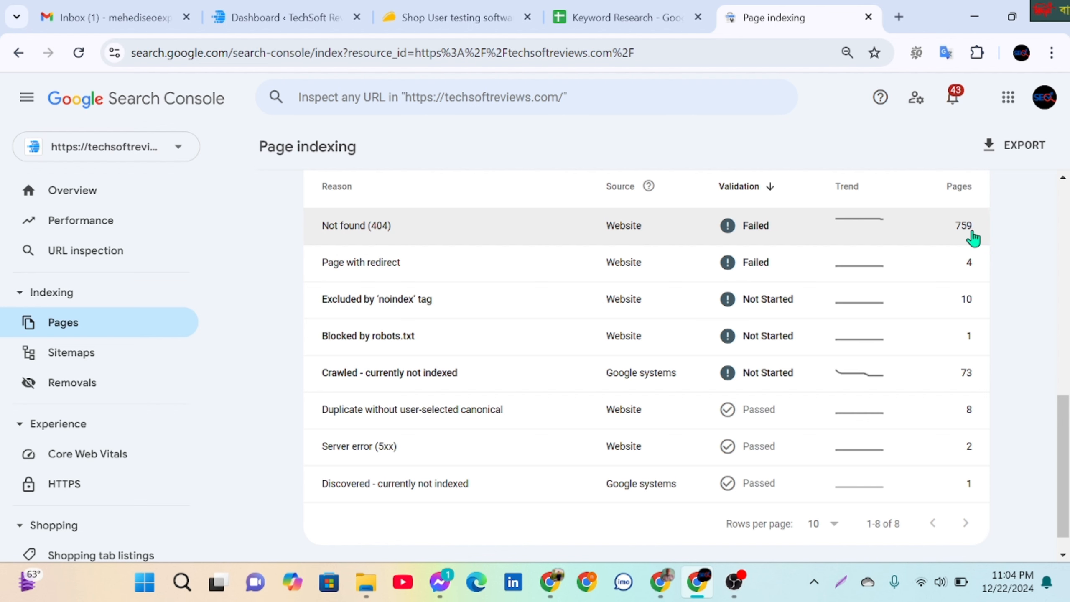
{"action": "scroll", "coordinate": [489, 273], "scroll_direction": "up", "scroll_amount": 10}
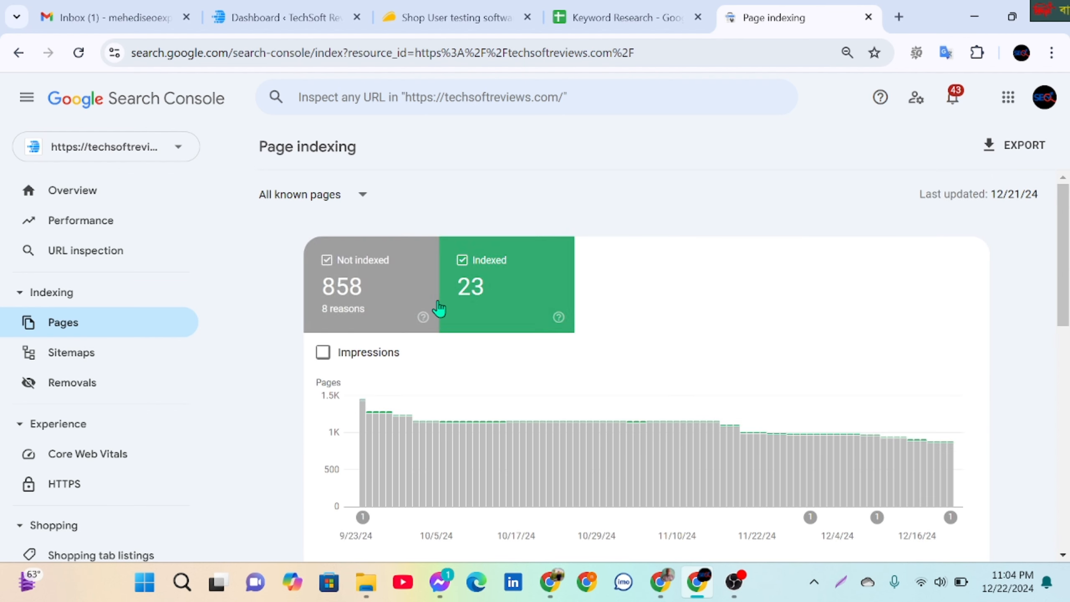
{"action": "scroll", "coordinate": [566, 378], "scroll_direction": "down", "scroll_amount": 10}
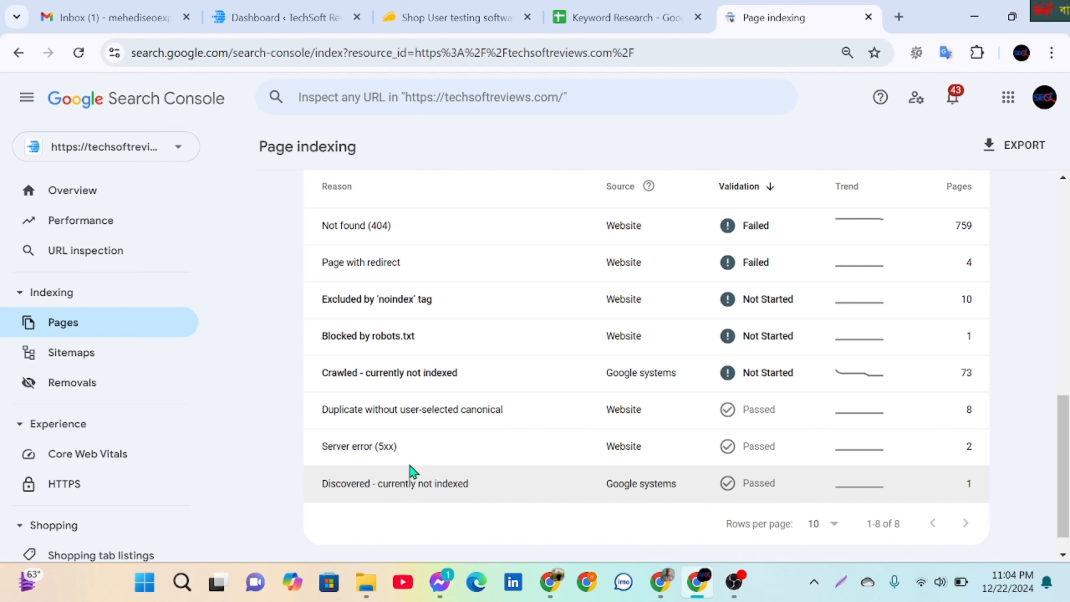
{"action": "scroll", "coordinate": [363, 301], "scroll_direction": "up", "scroll_amount": 8}
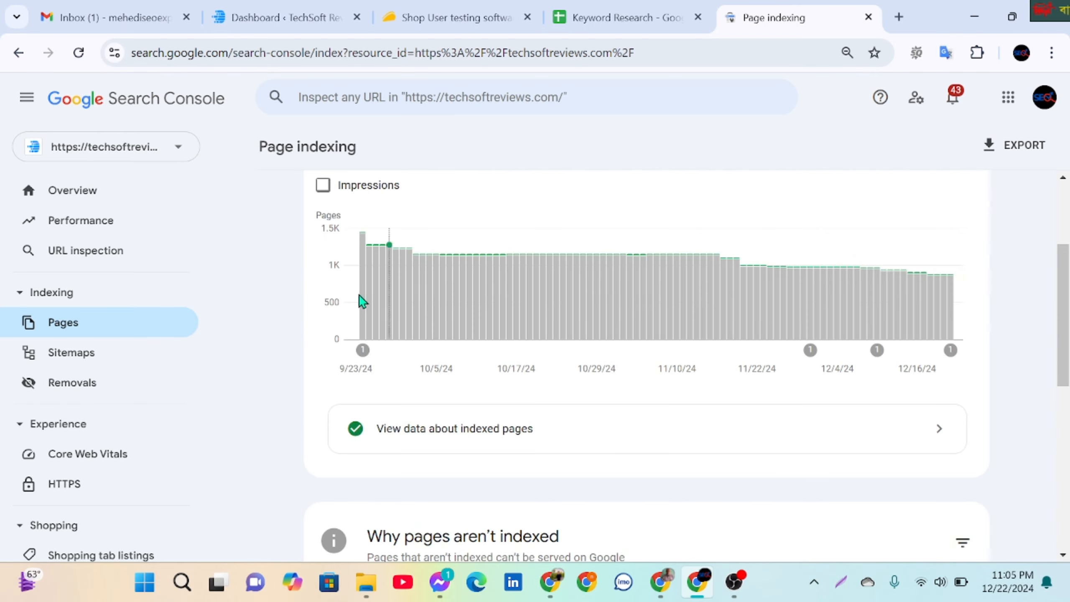
{"action": "scroll", "coordinate": [438, 297], "scroll_direction": "down", "scroll_amount": 5}
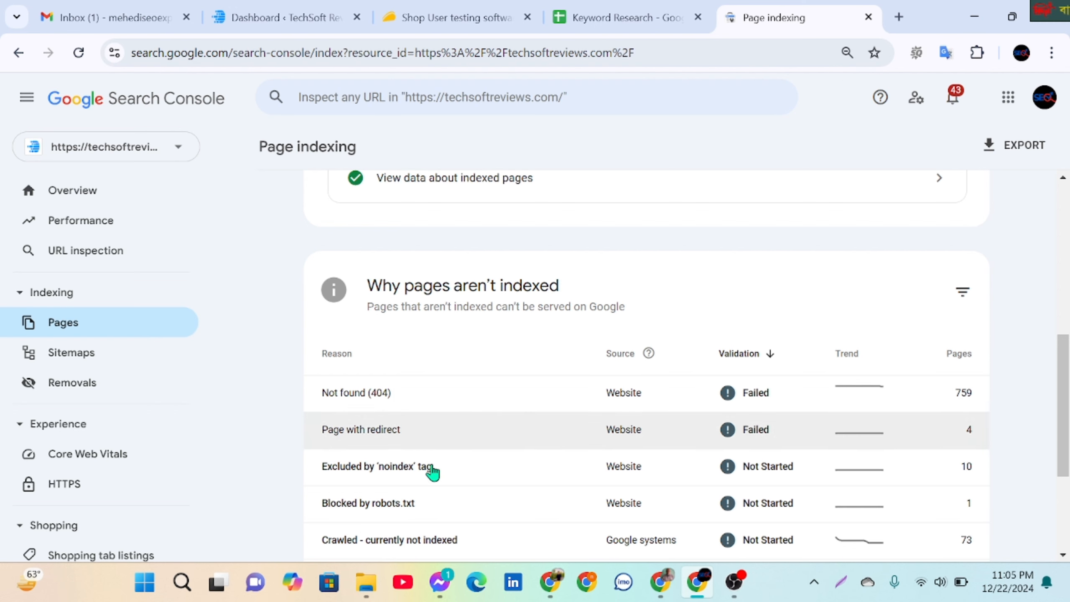
- Capture the screen area around the Not found (404) row and outline that row and its headings with a red rectangle
{"action": "left_click", "coordinate": [840, 582]}
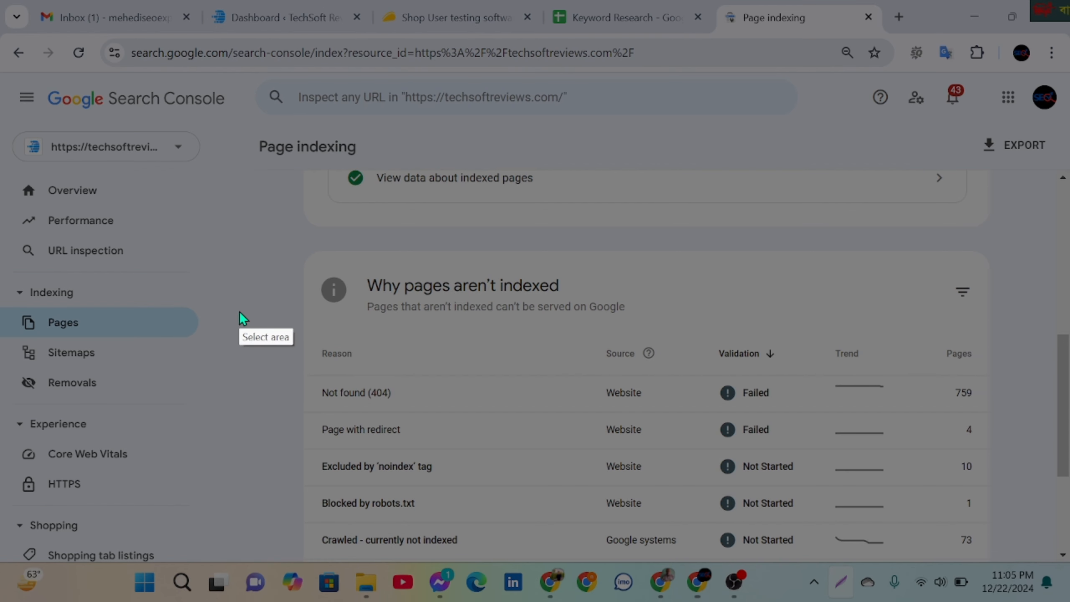
{"action": "mouse_move", "coordinate": [239, 311]}
{"action": "left_mouse_down"}
{"action": "mouse_move", "coordinate": [975, 601]}
{"action": "mouse_move", "coordinate": [1042, 502]}
{"action": "mouse_move", "coordinate": [1028, 420]}
{"action": "left_mouse_up"}
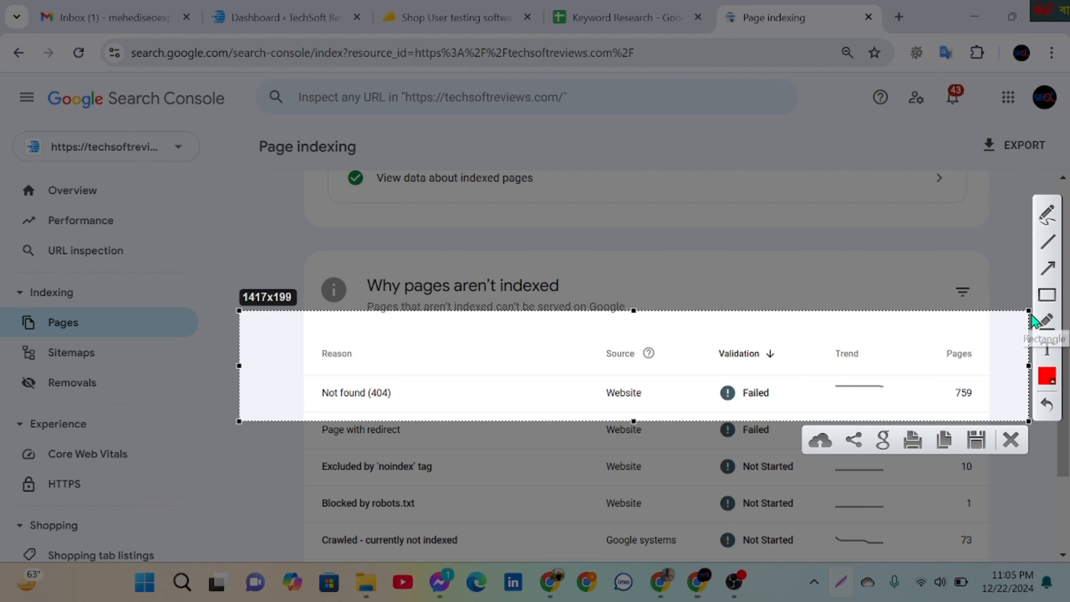
{"action": "left_click", "coordinate": [1047, 295]}
{"action": "mouse_move", "coordinate": [296, 338]}
{"action": "left_mouse_down"}
{"action": "mouse_move", "coordinate": [407, 406]}
{"action": "mouse_move", "coordinate": [817, 430]}
{"action": "mouse_move", "coordinate": [1002, 421]}
{"action": "left_mouse_up"}
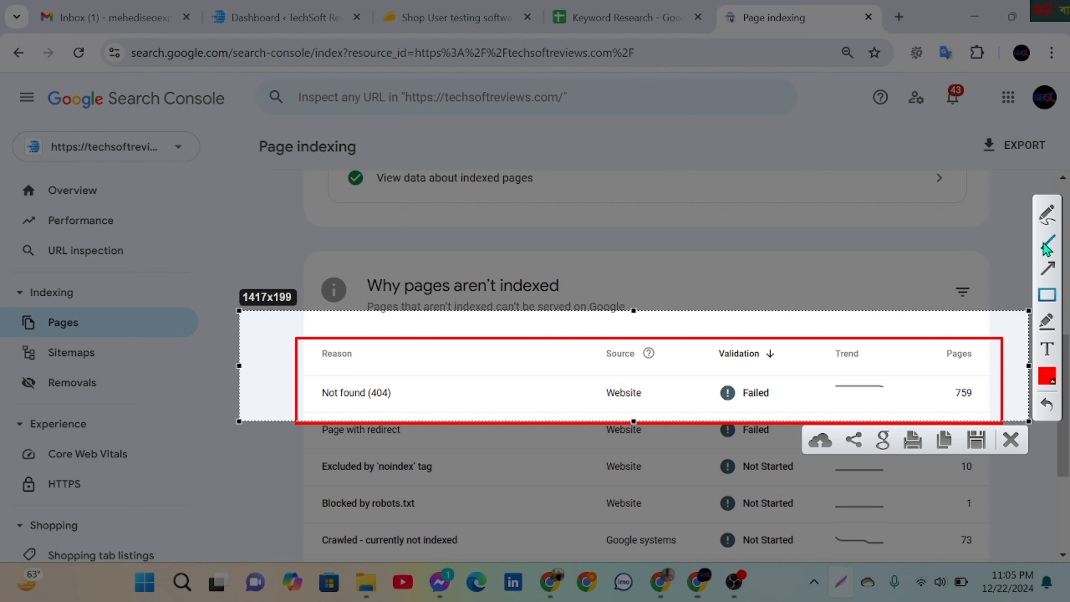
- Circle the Not found (404) reason freehand in red and add freehand strokes around the Reason heading
{"action": "left_click", "coordinate": [1047, 213]}
{"action": "left_click_drag", "start_coordinate": [326, 378], "coordinate": [324, 388]}
{"action": "mouse_move", "coordinate": [327, 374]}
{"action": "left_mouse_down"}
{"action": "mouse_move", "coordinate": [316, 407]}
{"action": "mouse_move", "coordinate": [376, 417]}
{"action": "mouse_move", "coordinate": [415, 405]}
{"action": "mouse_move", "coordinate": [402, 384]}
{"action": "mouse_move", "coordinate": [328, 374]}
{"action": "left_mouse_up"}
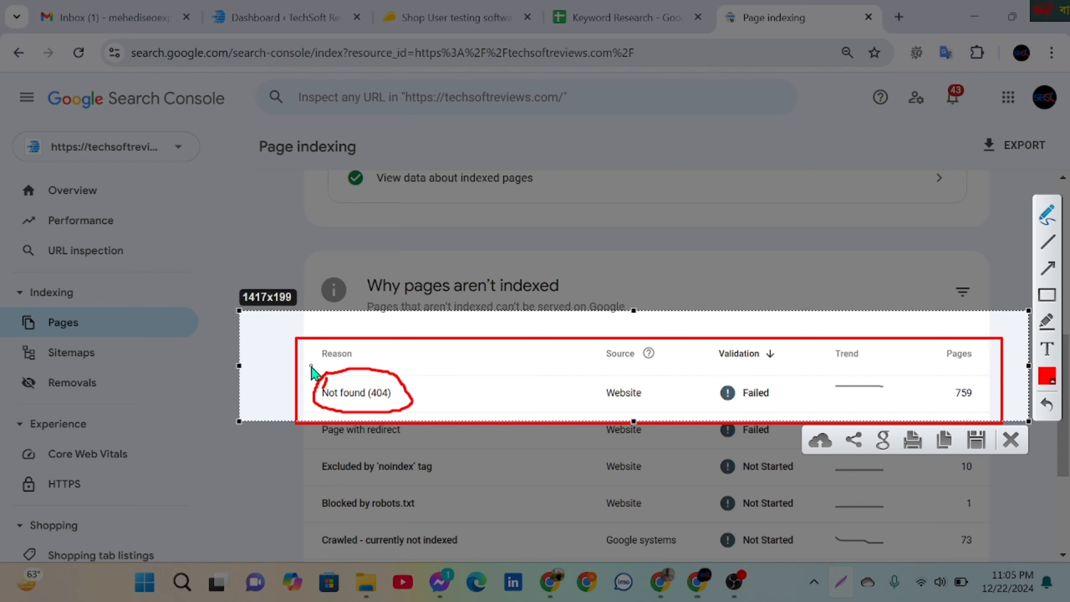
{"action": "mouse_move", "coordinate": [305, 366]}
{"action": "left_mouse_down"}
{"action": "mouse_move", "coordinate": [311, 396]}
{"action": "mouse_move", "coordinate": [322, 377]}
{"action": "left_mouse_up"}
{"action": "left_click_drag", "start_coordinate": [306, 361], "coordinate": [430, 403]}
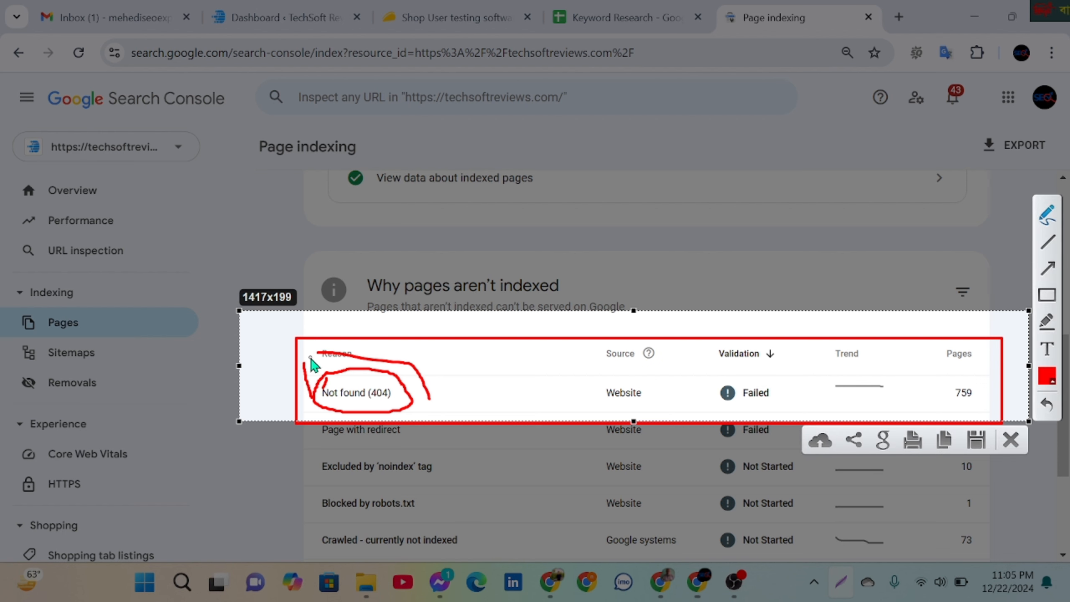
{"action": "left_click_drag", "start_coordinate": [304, 346], "coordinate": [329, 376]}
- Circle the Source, Trend and Pages headings and the Failed status in red, and discard the annotated capture
{"action": "mouse_move", "coordinate": [604, 342]}
{"action": "left_mouse_down"}
{"action": "mouse_move", "coordinate": [630, 371]}
{"action": "mouse_move", "coordinate": [639, 358]}
{"action": "mouse_move", "coordinate": [618, 341]}
{"action": "left_mouse_up"}
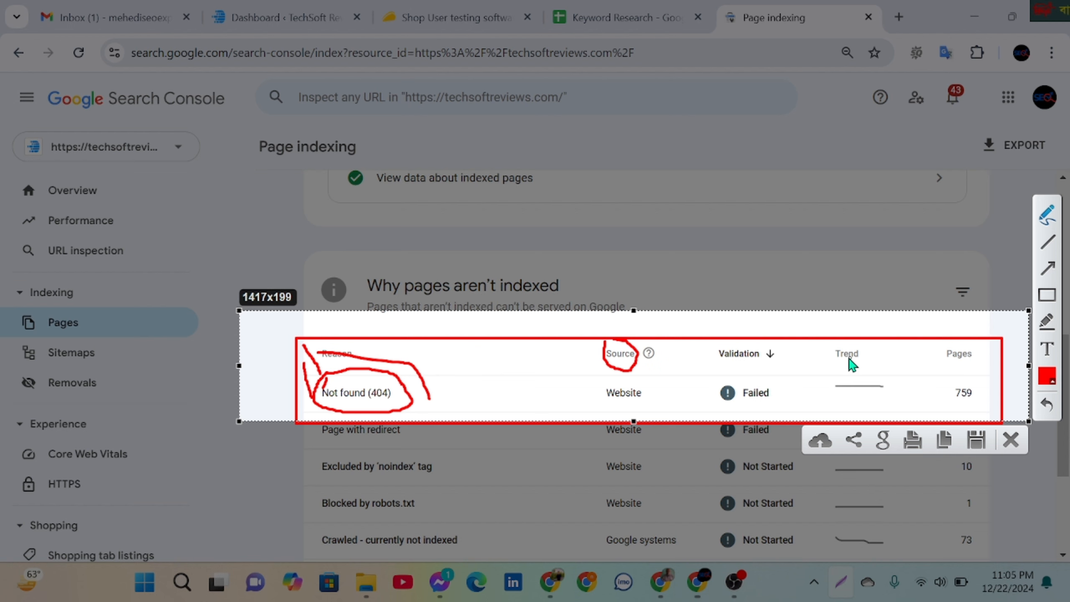
{"action": "mouse_move", "coordinate": [838, 343]}
{"action": "left_mouse_down"}
{"action": "mouse_move", "coordinate": [878, 370]}
{"action": "mouse_move", "coordinate": [828, 333]}
{"action": "left_mouse_up"}
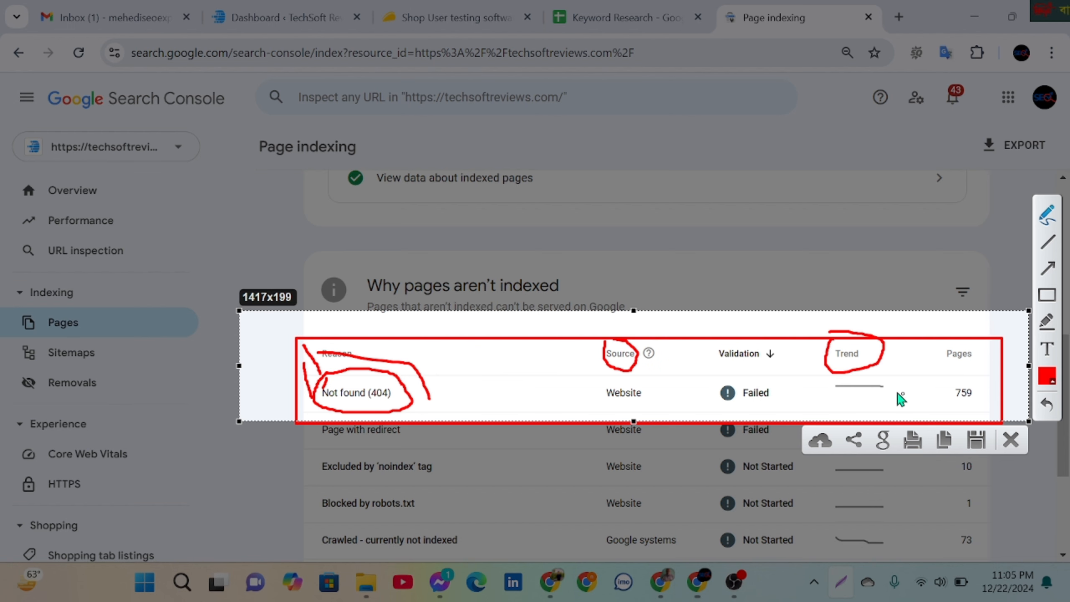
{"action": "mouse_move", "coordinate": [940, 337]}
{"action": "left_mouse_down"}
{"action": "mouse_move", "coordinate": [992, 383]}
{"action": "mouse_move", "coordinate": [952, 343]}
{"action": "left_mouse_up"}
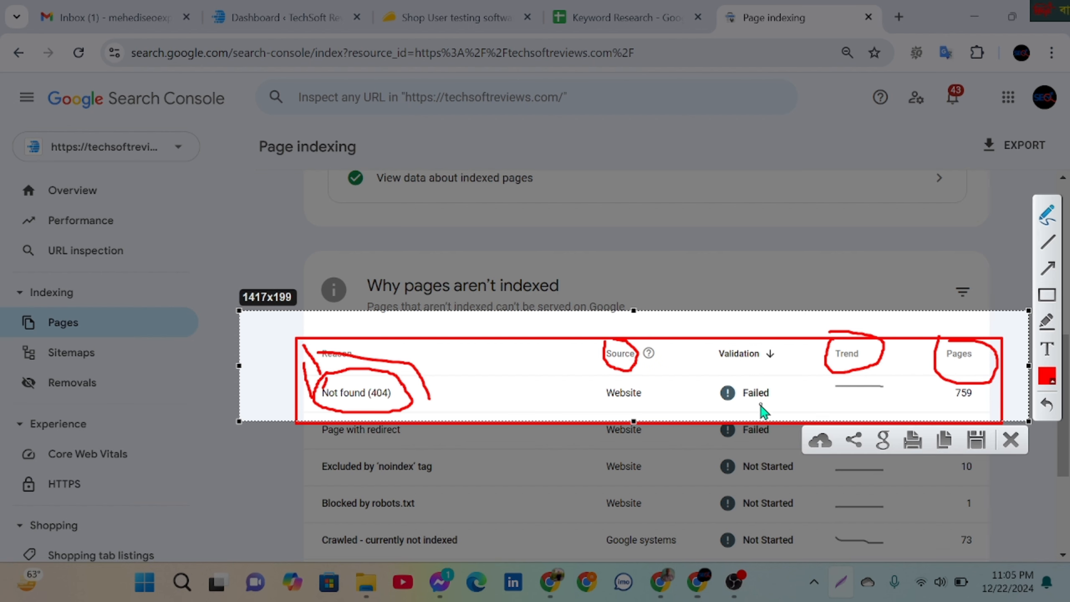
{"action": "mouse_move", "coordinate": [747, 399]}
{"action": "left_mouse_down"}
{"action": "mouse_move", "coordinate": [731, 373]}
{"action": "mouse_move", "coordinate": [727, 411]}
{"action": "mouse_move", "coordinate": [785, 402]}
{"action": "mouse_move", "coordinate": [737, 372]}
{"action": "left_mouse_up"}
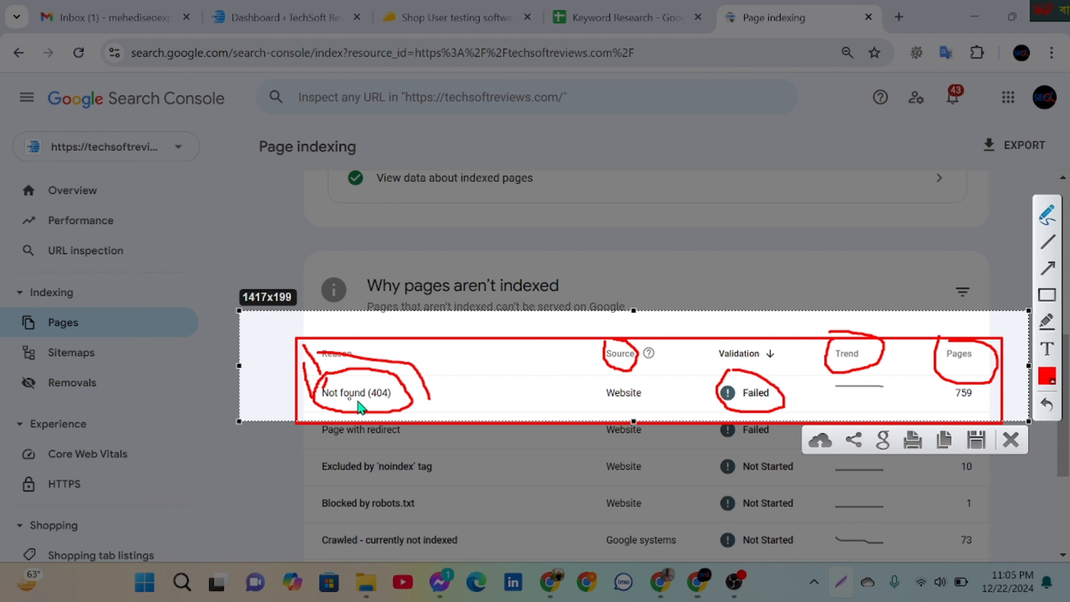
{"action": "left_click", "coordinate": [1010, 442]}
- Open the Not found (404) details and examine the affected pages chart and the example URLs
{"action": "left_click", "coordinate": [368, 392]}
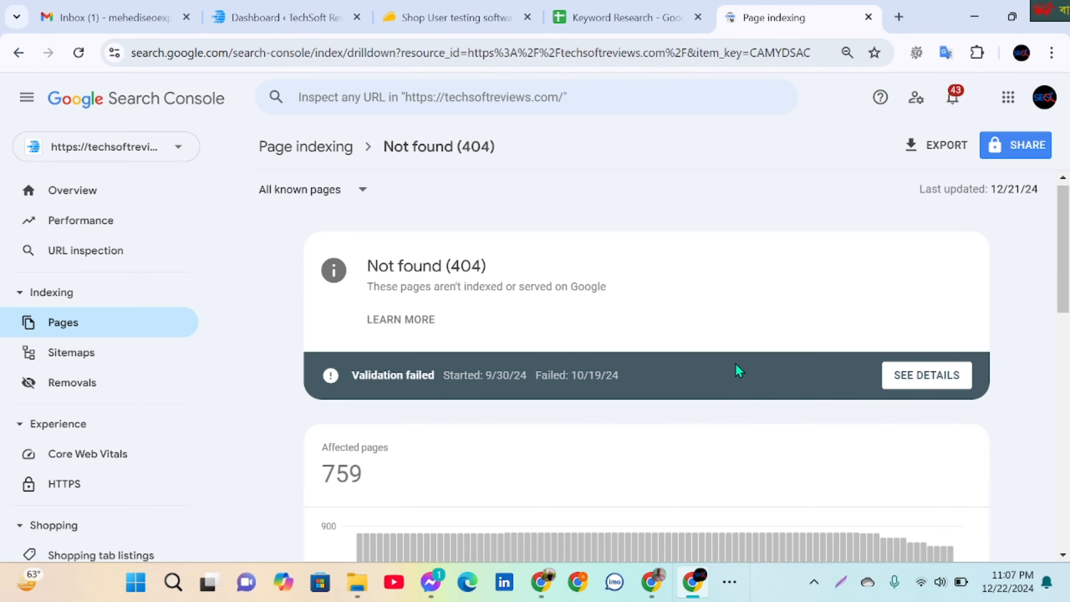
{"action": "scroll", "coordinate": [504, 363], "scroll_direction": "down", "scroll_amount": 5}
{"action": "scroll", "coordinate": [551, 329], "scroll_direction": "up", "scroll_amount": 3}
{"action": "scroll", "coordinate": [589, 399], "scroll_direction": "down", "scroll_amount": 2}
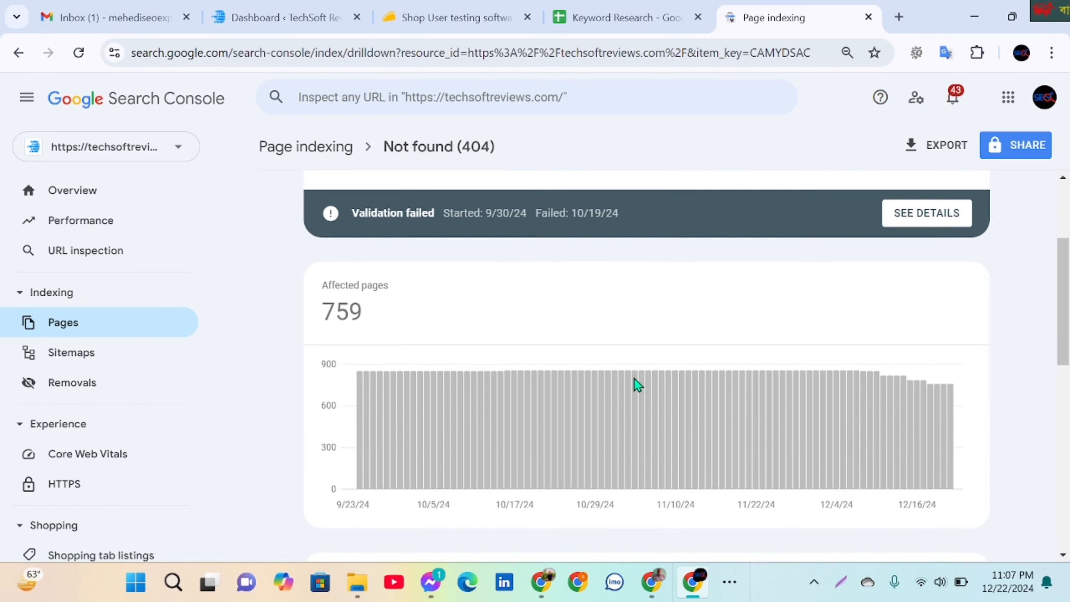
{"action": "scroll", "coordinate": [637, 383], "scroll_direction": "up", "scroll_amount": 4}
{"action": "scroll", "coordinate": [449, 359], "scroll_direction": "down", "scroll_amount": 10}
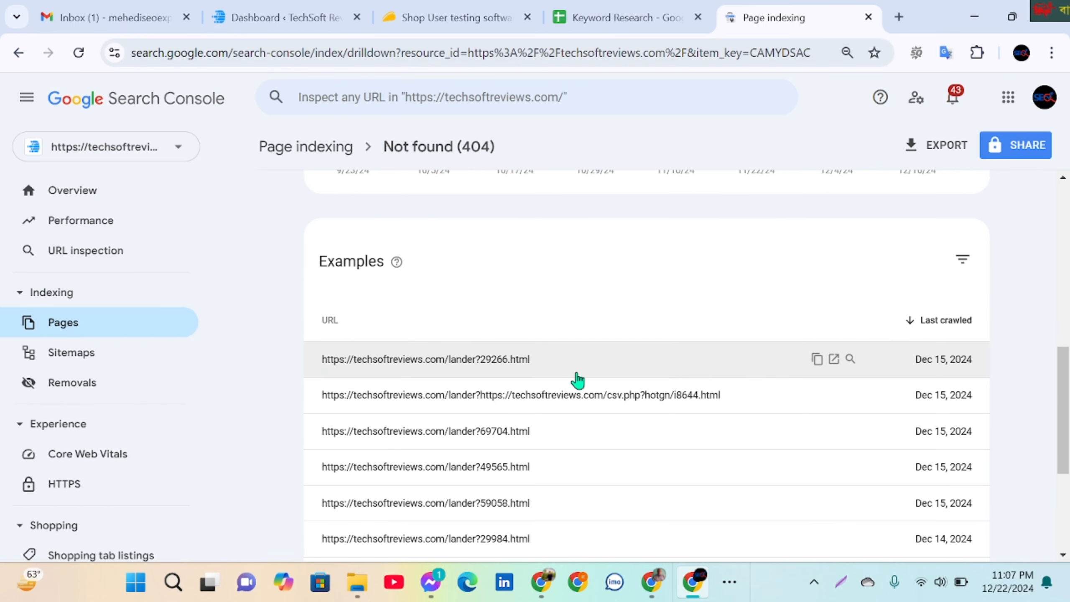
{"action": "scroll", "coordinate": [517, 387], "scroll_direction": "down", "scroll_amount": 1}
{"action": "scroll", "coordinate": [519, 392], "scroll_direction": "down", "scroll_amount": 5}
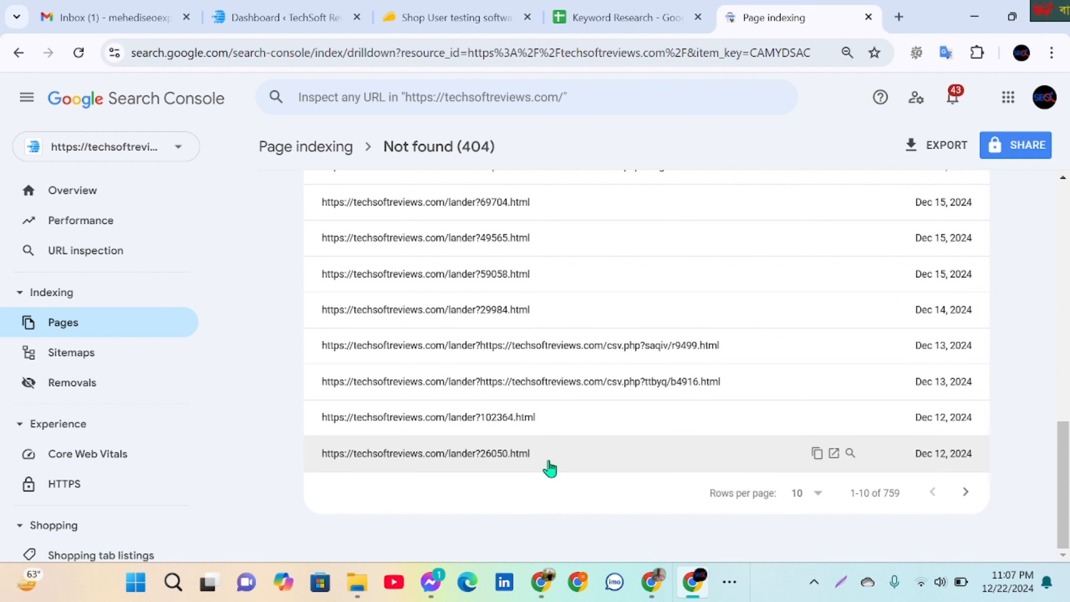
- Show 250 rows per page in the example URLs list
{"action": "left_click", "coordinate": [805, 494]}
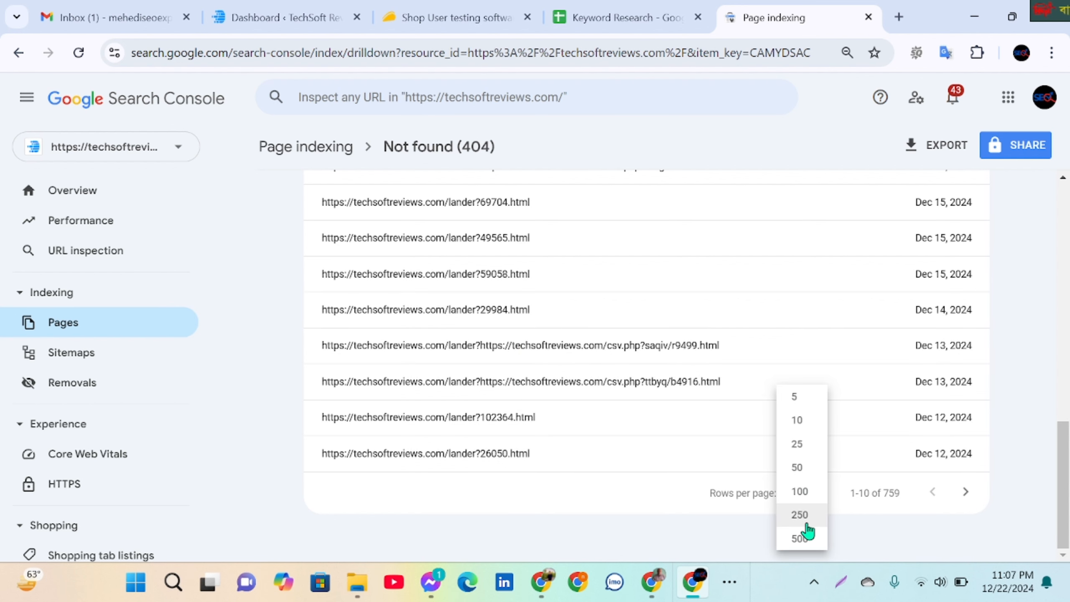
{"action": "left_click", "coordinate": [803, 514]}
{"action": "scroll", "coordinate": [564, 334], "scroll_direction": "up", "scroll_amount": 10}
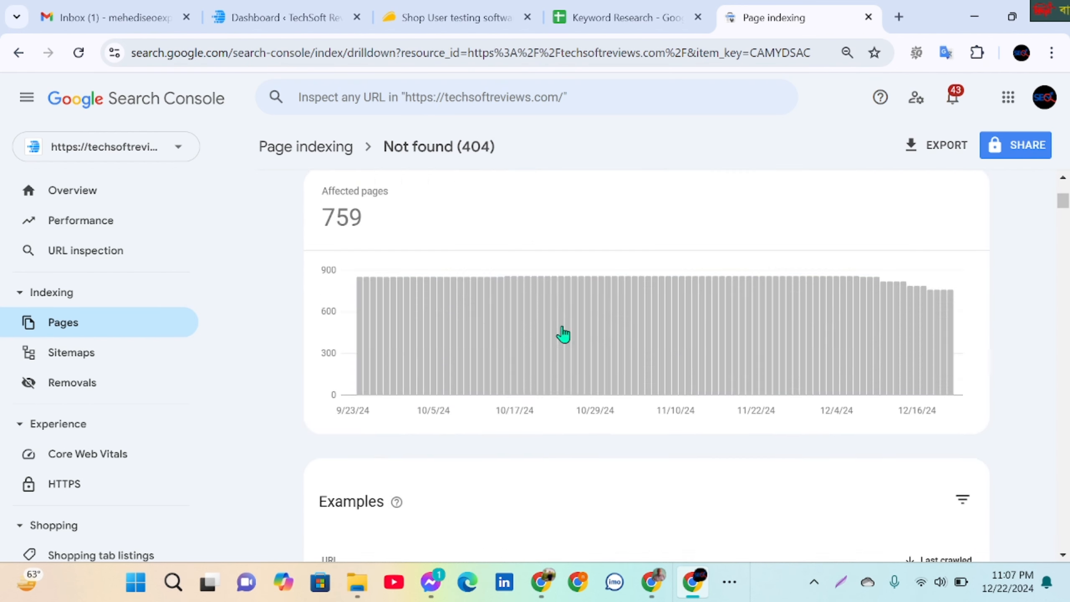
- Examine the example URLs and their last crawled dates together with the affected pages chart
{"action": "scroll", "coordinate": [528, 370], "scroll_direction": "down", "scroll_amount": 8}
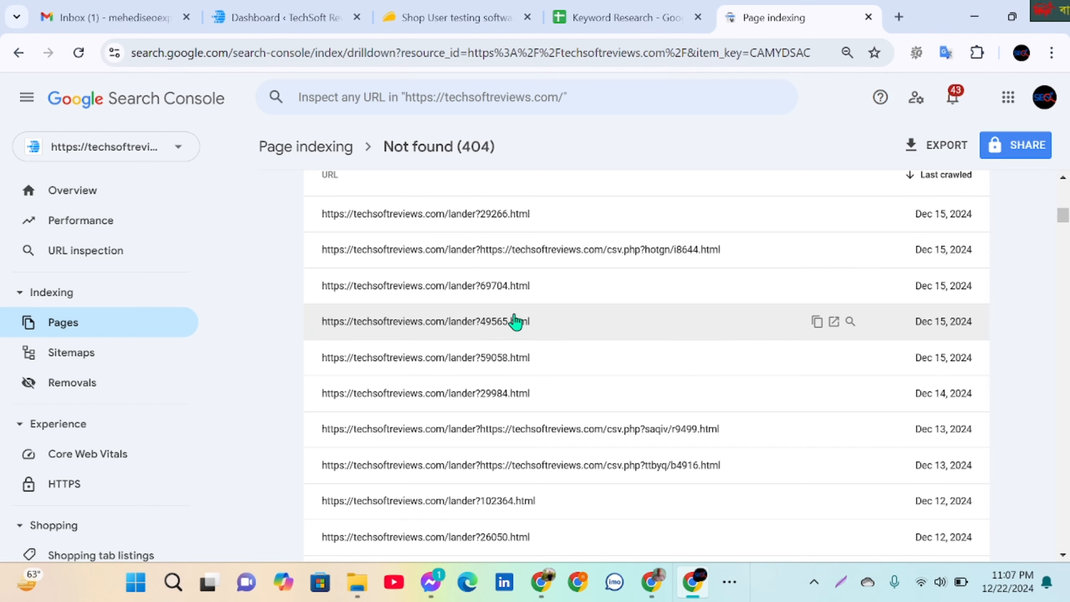
{"action": "scroll", "coordinate": [485, 321], "scroll_direction": "up", "scroll_amount": 2}
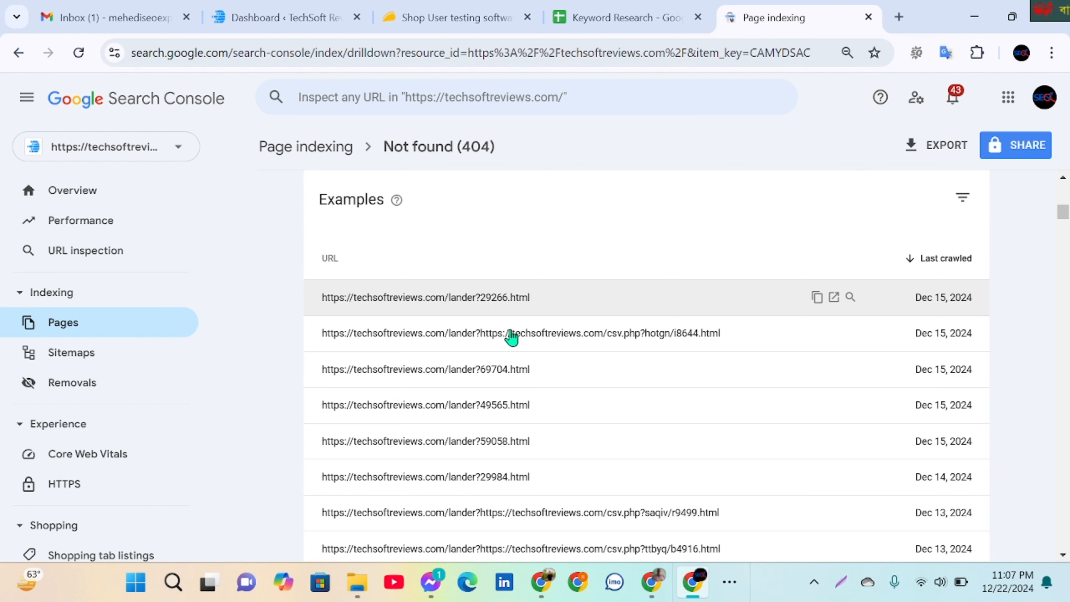
{"action": "scroll", "coordinate": [560, 370], "scroll_direction": "down", "scroll_amount": 5}
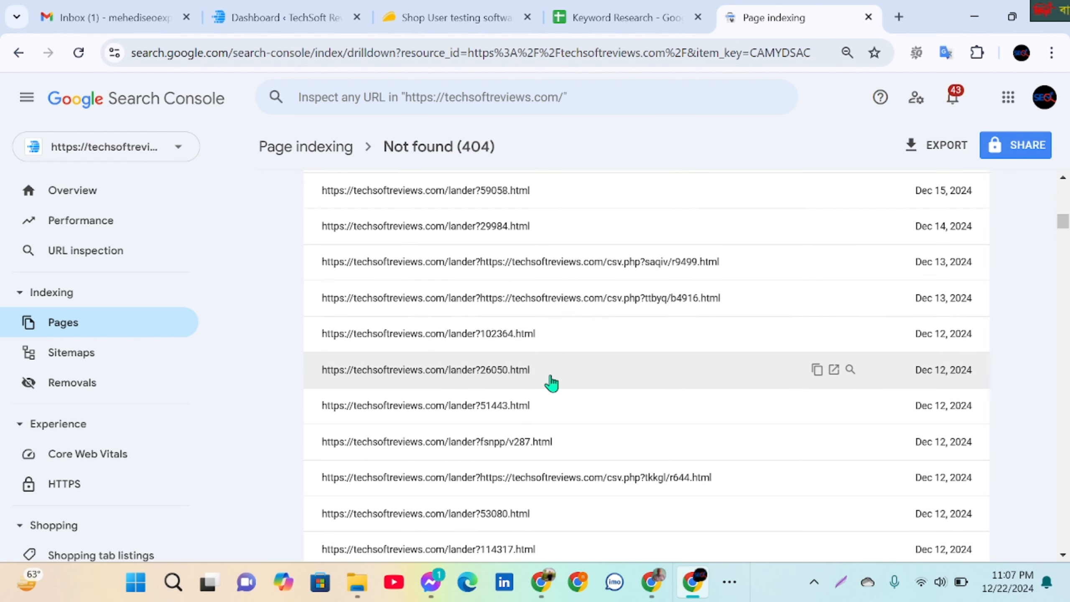
{"action": "scroll", "coordinate": [539, 370], "scroll_direction": "up", "scroll_amount": 5}
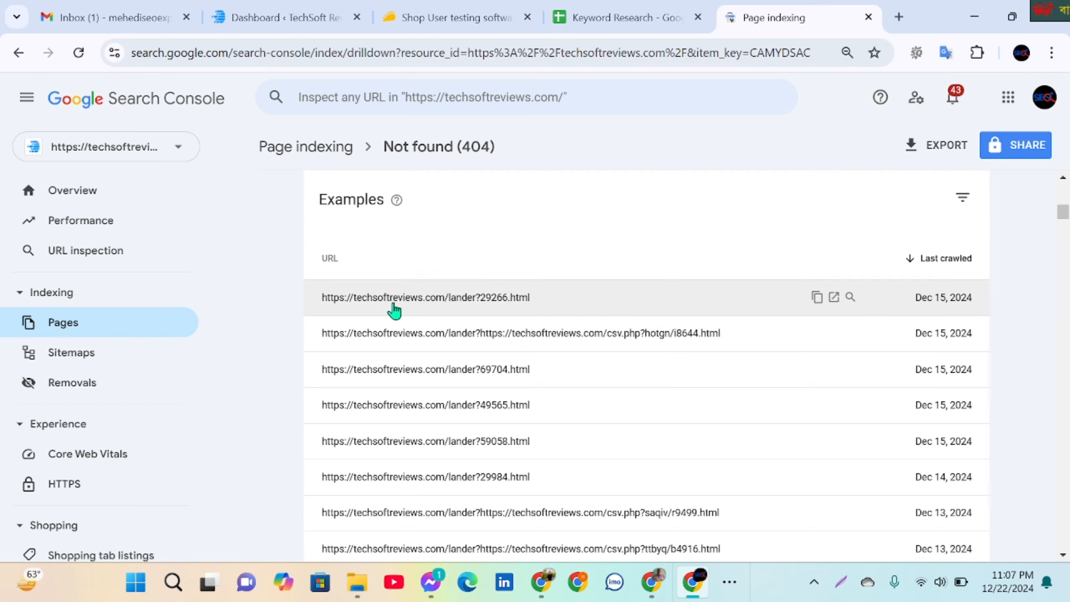
{"action": "scroll", "coordinate": [392, 308], "scroll_direction": "up", "scroll_amount": 10}
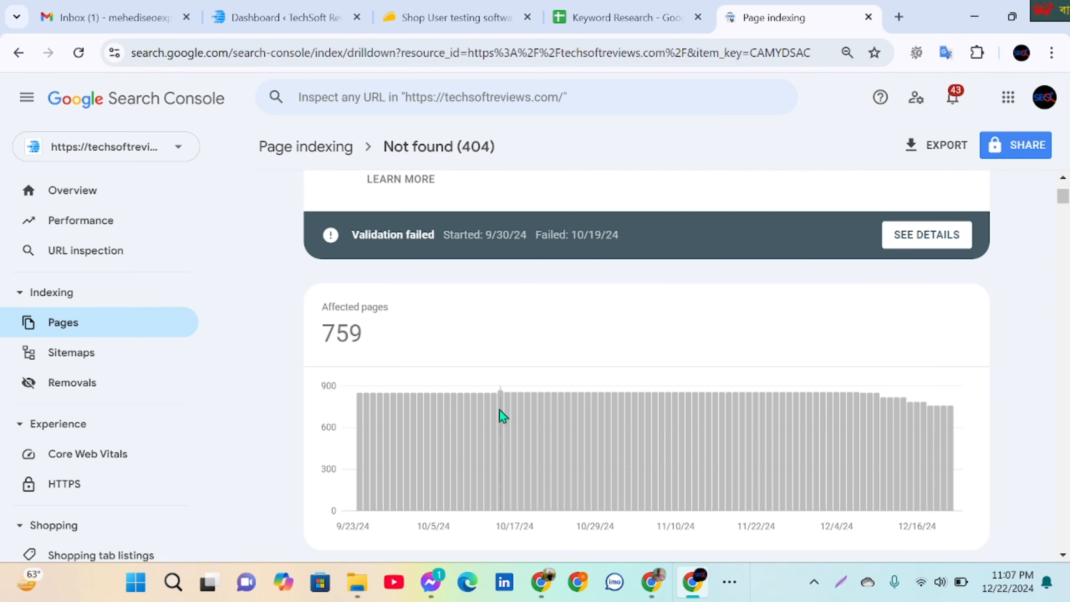
{"action": "scroll", "coordinate": [471, 358], "scroll_direction": "down", "scroll_amount": 12}
{"action": "scroll", "coordinate": [289, 387], "scroll_direction": "up", "scroll_amount": 2}
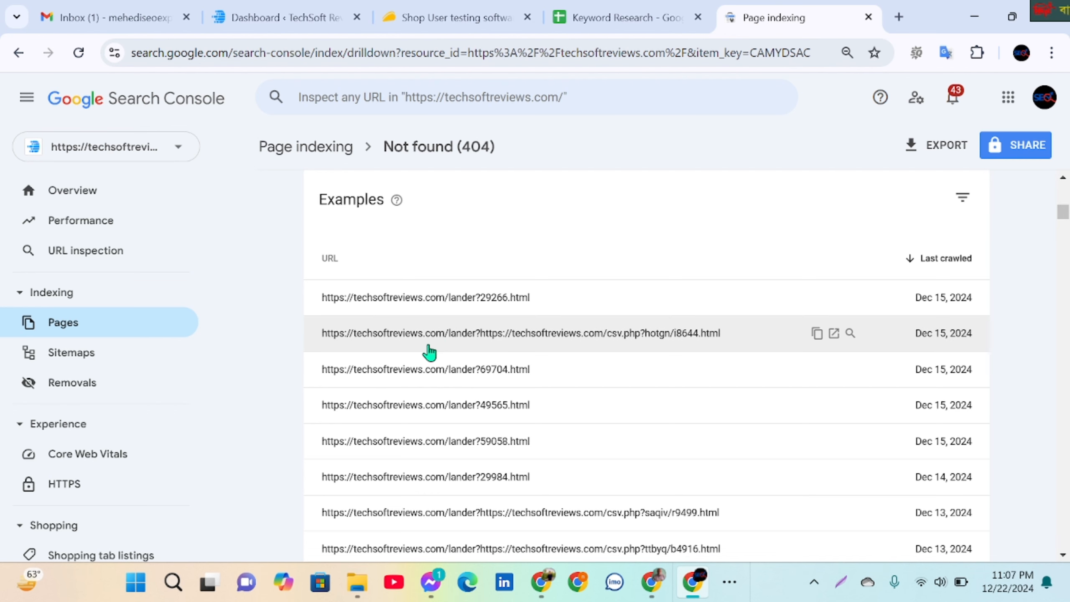
- Capture the screen area around the example URLs and outline the first URL, lander?29266.html, with a red rectangle
{"action": "key", "text": "Print"}
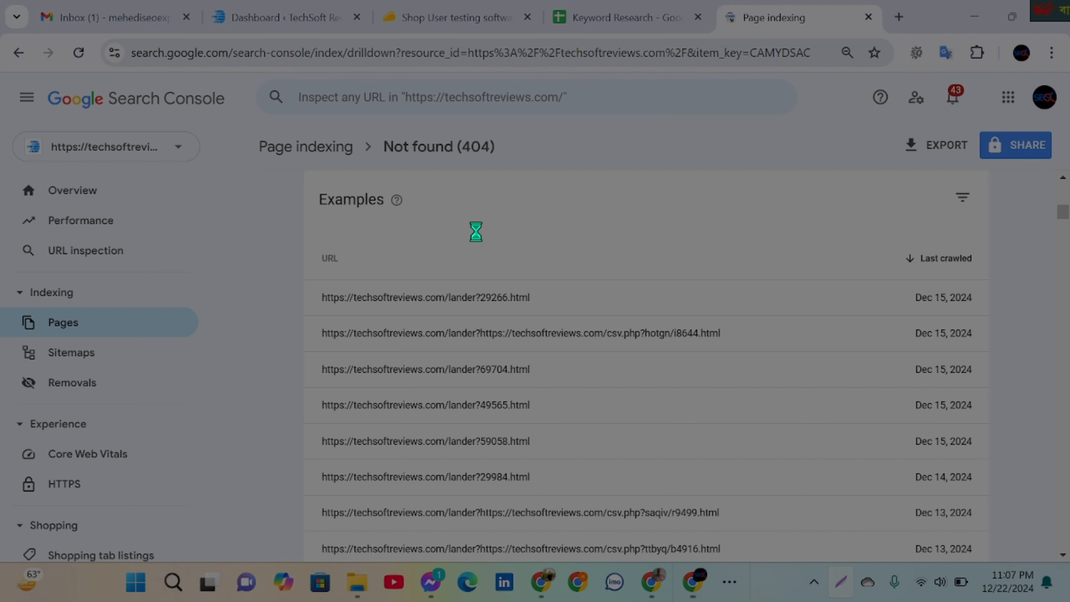
{"action": "mouse_move", "coordinate": [213, 203]}
{"action": "left_mouse_down"}
{"action": "mouse_move", "coordinate": [1014, 598]}
{"action": "mouse_move", "coordinate": [1025, 583]}
{"action": "mouse_move", "coordinate": [1028, 597]}
{"action": "left_mouse_up"}
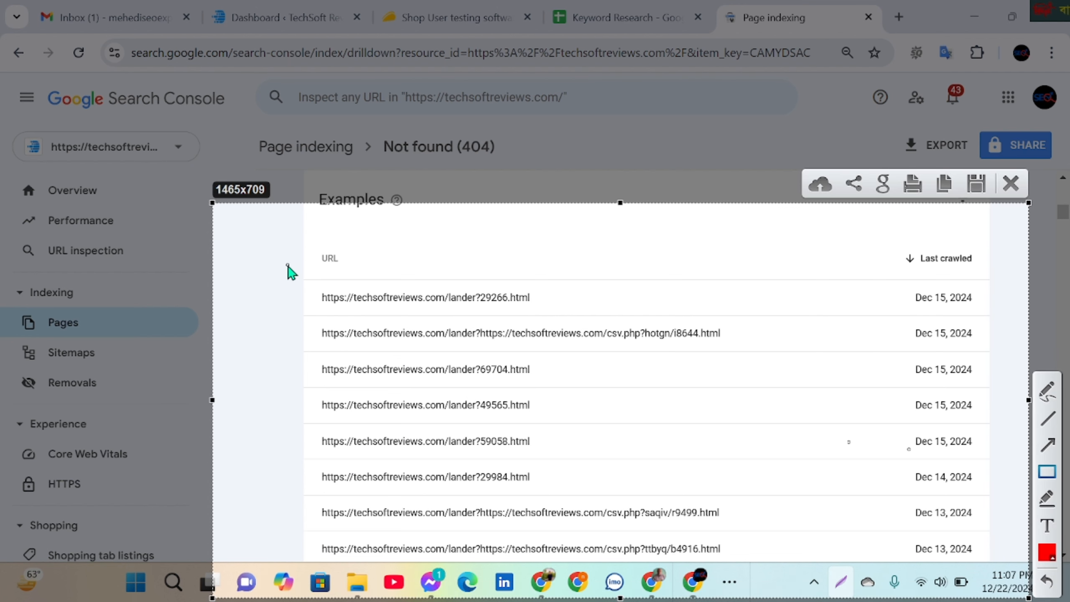
{"action": "mouse_move", "coordinate": [320, 287]}
{"action": "left_mouse_down"}
{"action": "mouse_move", "coordinate": [363, 315]}
{"action": "mouse_move", "coordinate": [417, 322]}
{"action": "mouse_move", "coordinate": [541, 311]}
{"action": "left_mouse_up"}
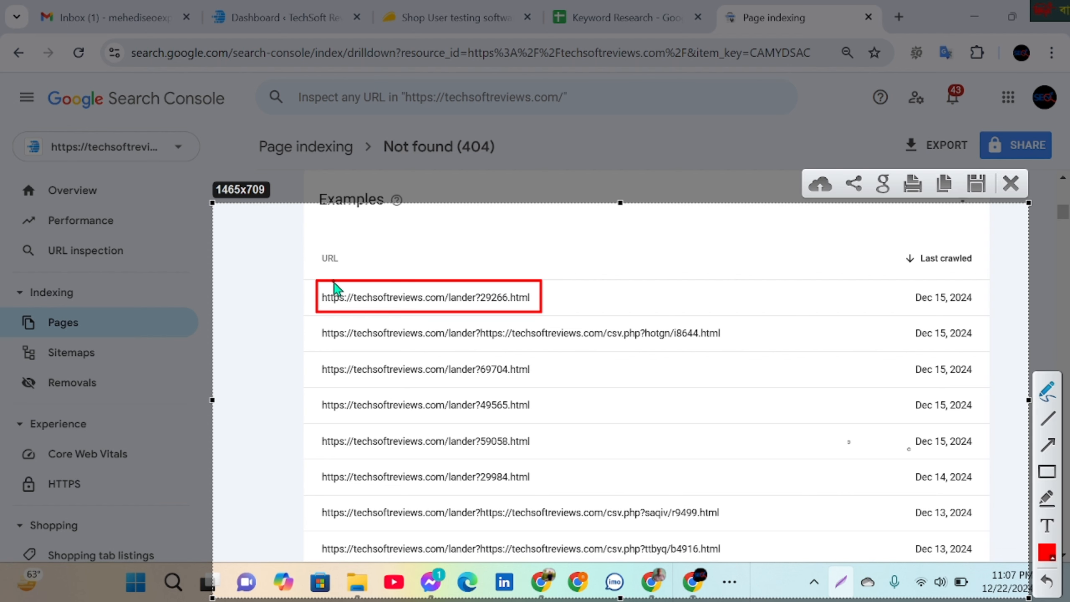
- Underline the domain and circle the lander?29266.html part of the first URL freehand in red, adding a stroke across the second URL
{"action": "mouse_move", "coordinate": [334, 283]}
{"action": "left_mouse_down"}
{"action": "mouse_move", "coordinate": [400, 306]}
{"action": "mouse_move", "coordinate": [528, 306]}
{"action": "left_mouse_up"}
{"action": "mouse_move", "coordinate": [453, 286]}
{"action": "left_mouse_down"}
{"action": "mouse_move", "coordinate": [469, 311]}
{"action": "mouse_move", "coordinate": [455, 289]}
{"action": "mouse_move", "coordinate": [541, 300]}
{"action": "left_mouse_up"}
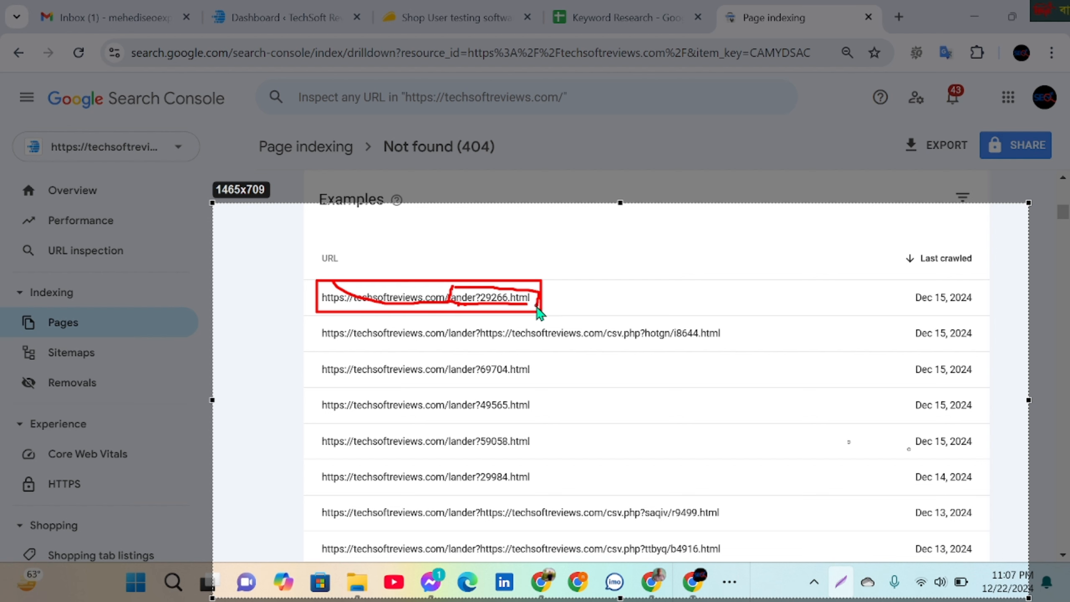
{"action": "left_click_drag", "start_coordinate": [529, 311], "coordinate": [529, 311]}
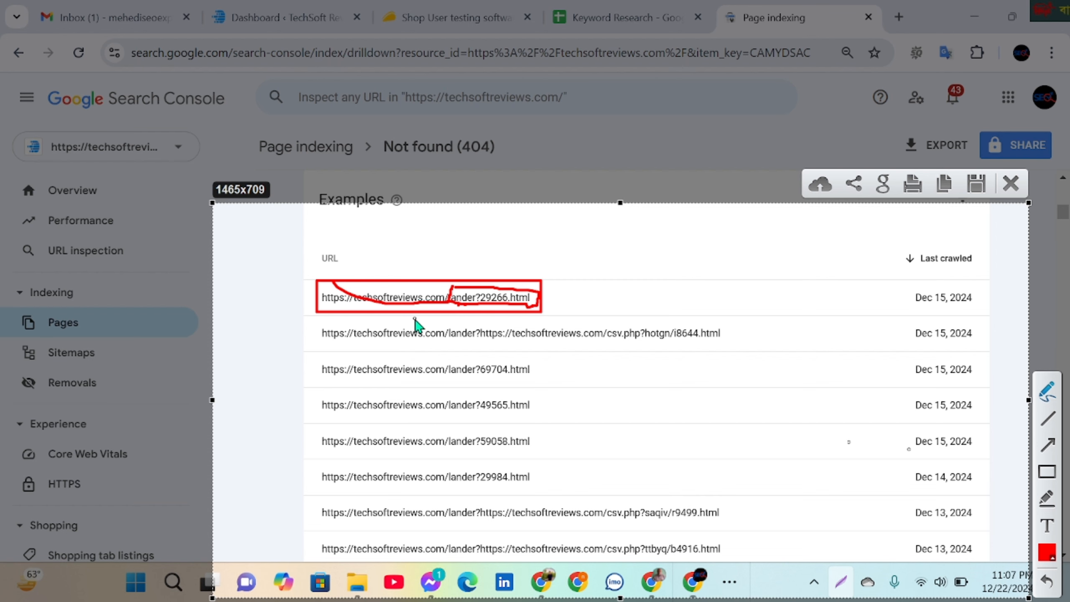
{"action": "left_click_drag", "start_coordinate": [417, 316], "coordinate": [432, 349]}
- Extend the markup to the Removals entry by moving the capture area over it and underlining it freehand, and discard the capture
{"action": "left_click_drag", "start_coordinate": [676, 313], "coordinate": [650, 256]}
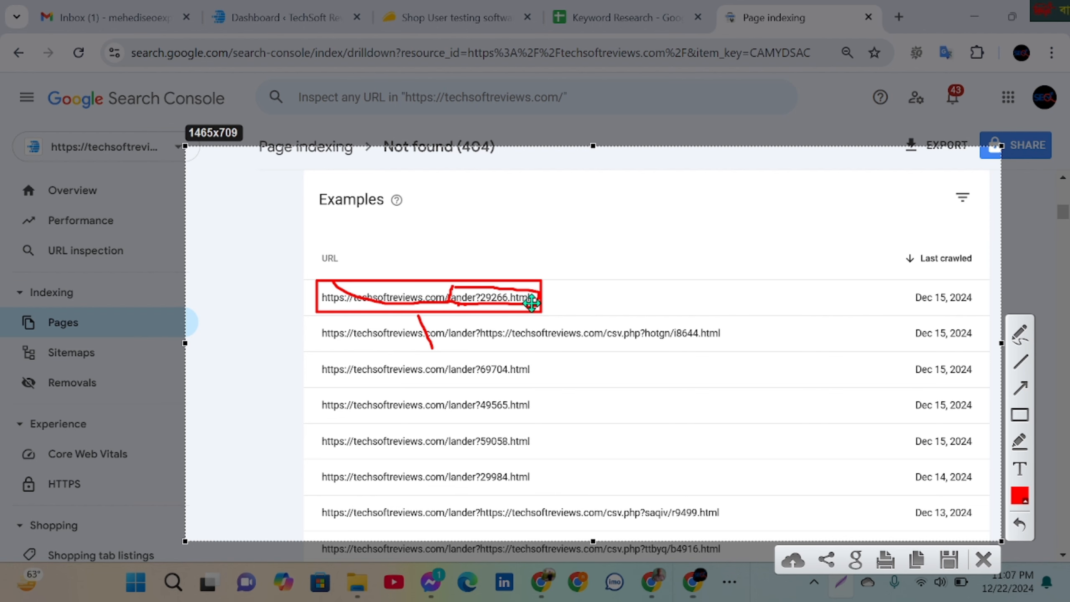
{"action": "mouse_move", "coordinate": [531, 303]}
{"action": "left_mouse_down"}
{"action": "mouse_move", "coordinate": [454, 324]}
{"action": "mouse_move", "coordinate": [386, 294]}
{"action": "mouse_move", "coordinate": [438, 291]}
{"action": "left_mouse_up"}
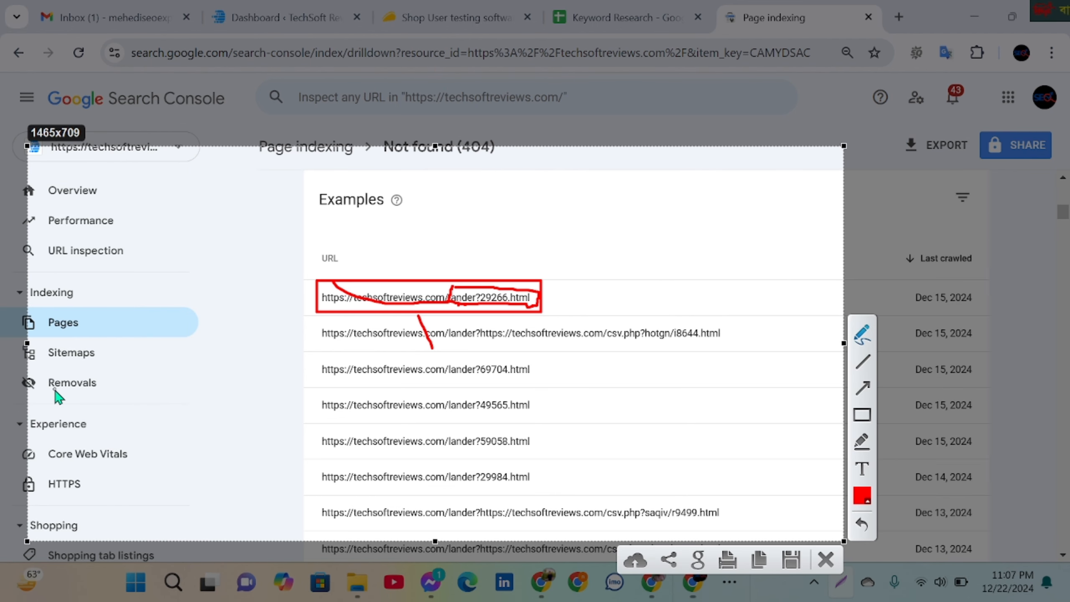
{"action": "left_click_drag", "start_coordinate": [50, 393], "coordinate": [94, 395]}
{"action": "left_click", "coordinate": [826, 561]}
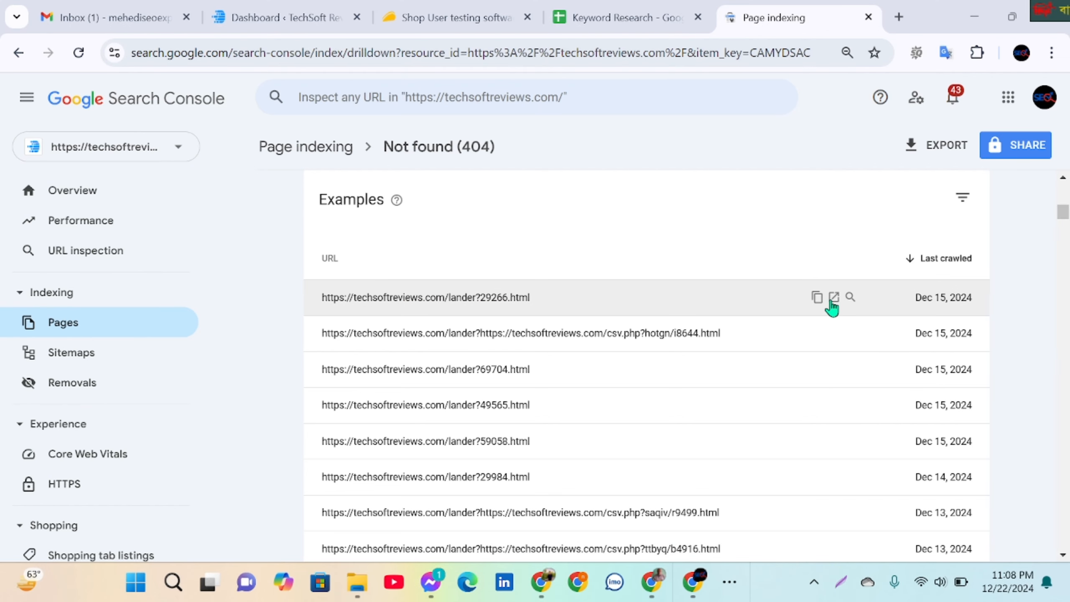
- Open the first two example URLs in new tabs and highlight the address of the lander?29266.html page
{"action": "left_click", "coordinate": [833, 298]}
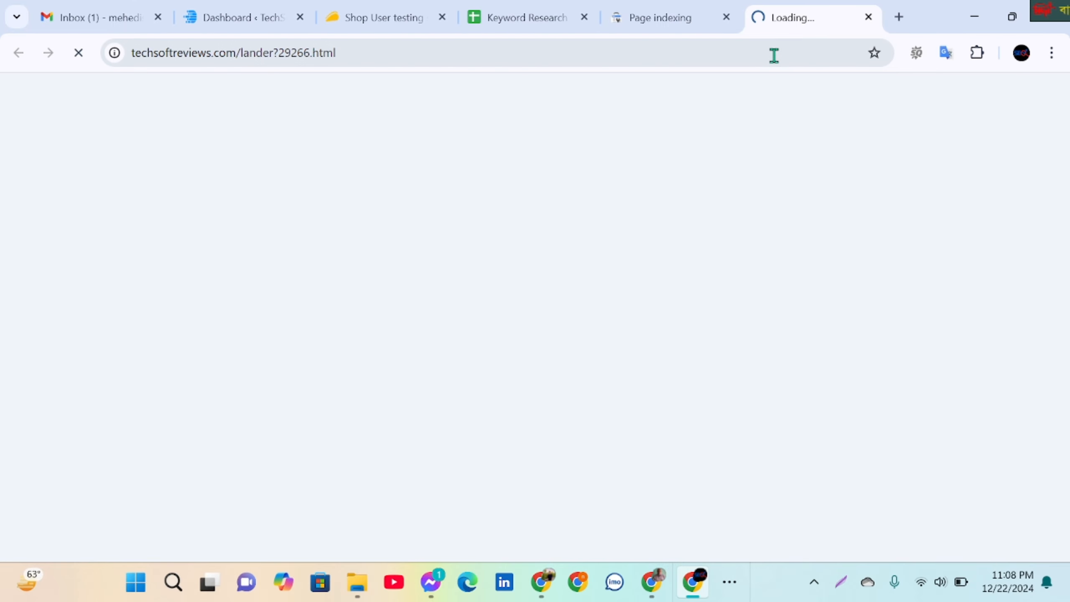
{"action": "left_click", "coordinate": [661, 19]}
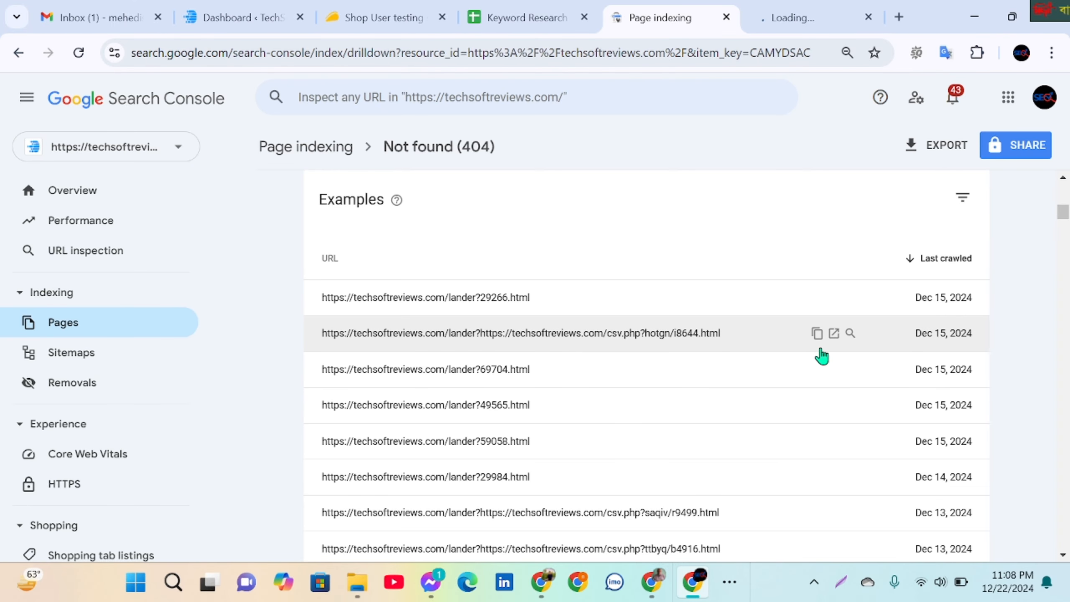
{"action": "left_click", "coordinate": [834, 336]}
{"action": "left_click", "coordinate": [803, 22]}
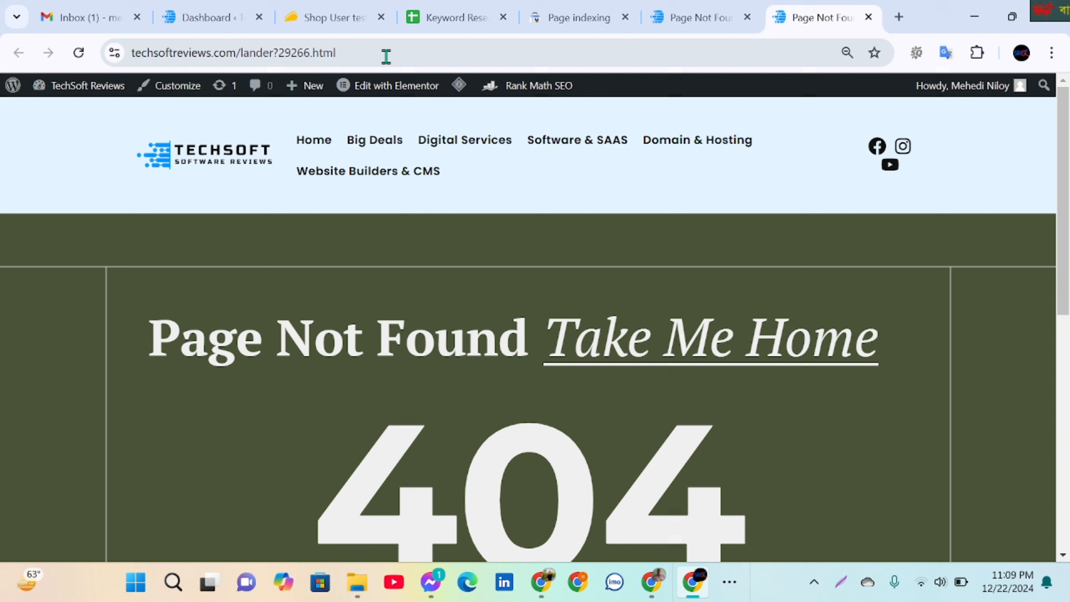
{"action": "left_click_drag", "start_coordinate": [386, 54], "coordinate": [129, 49]}
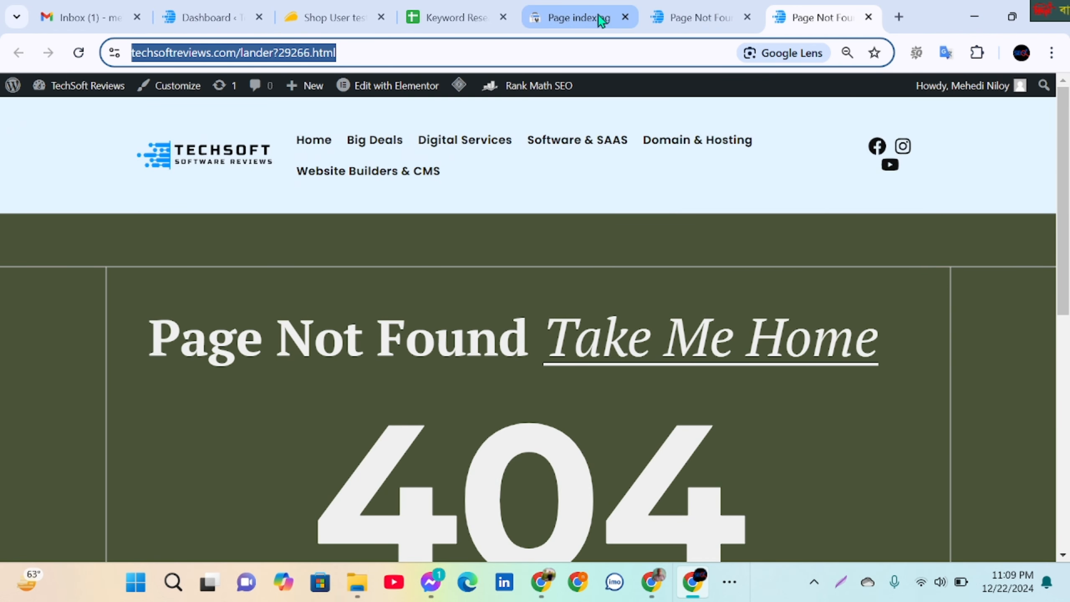
- Compare the Not found (404) example list with the two opened pages, csv.php?hotgn/i8644.html and lander?29266.html
{"action": "left_click", "coordinate": [585, 19]}
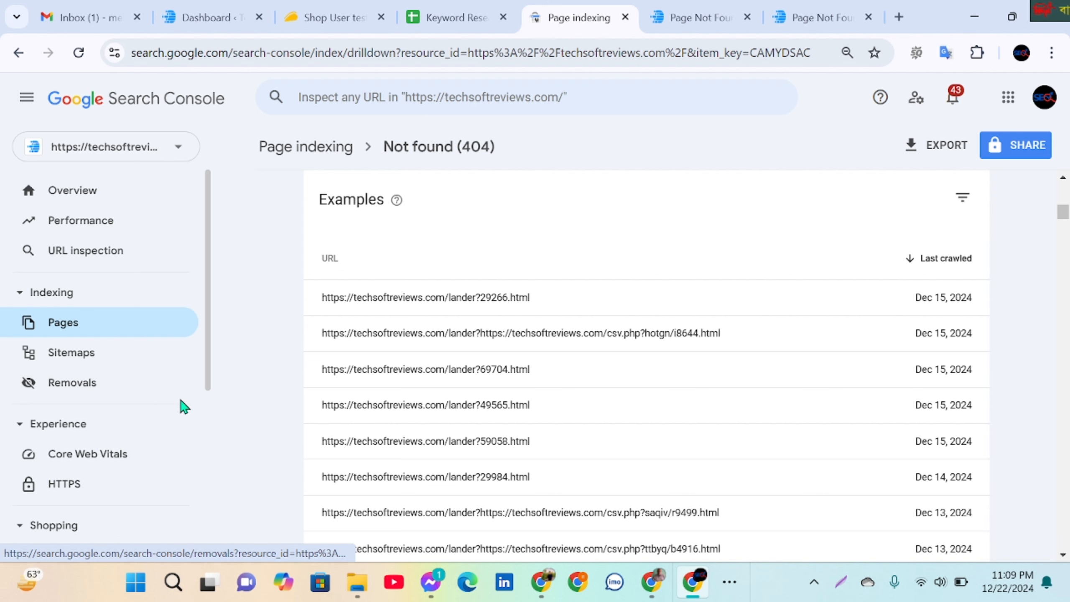
{"action": "scroll", "coordinate": [411, 368], "scroll_direction": "down", "scroll_amount": 2}
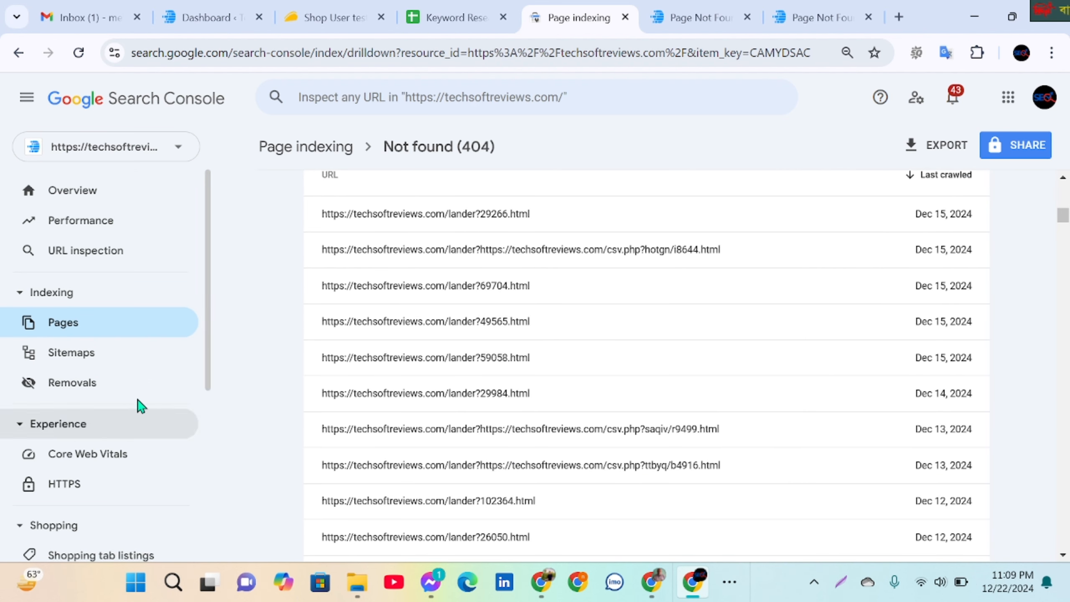
{"action": "scroll", "coordinate": [516, 300], "scroll_direction": "up", "scroll_amount": 4}
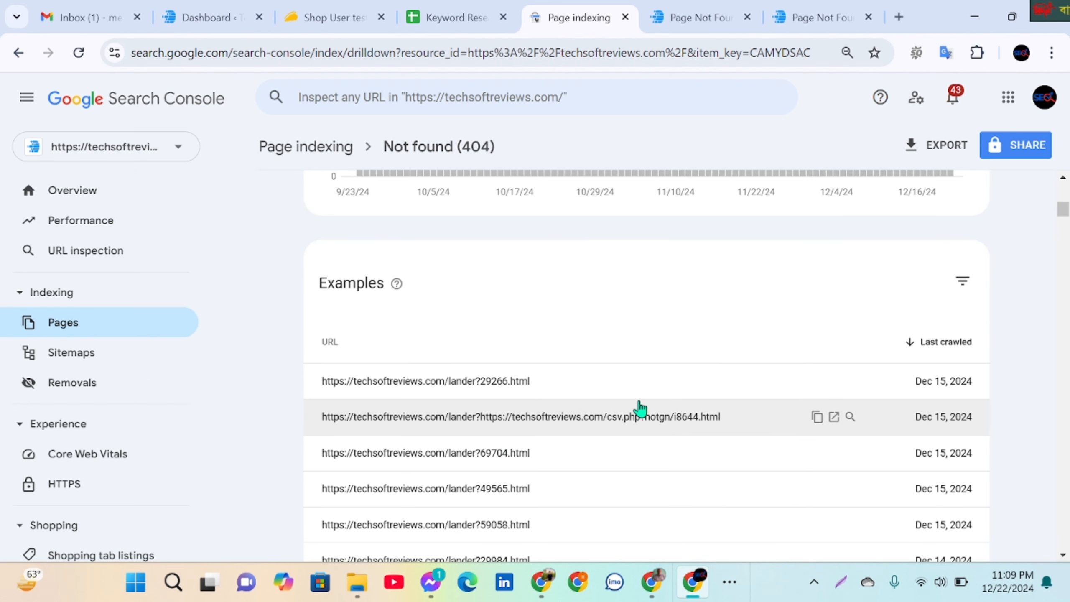
{"action": "left_click", "coordinate": [712, 9]}
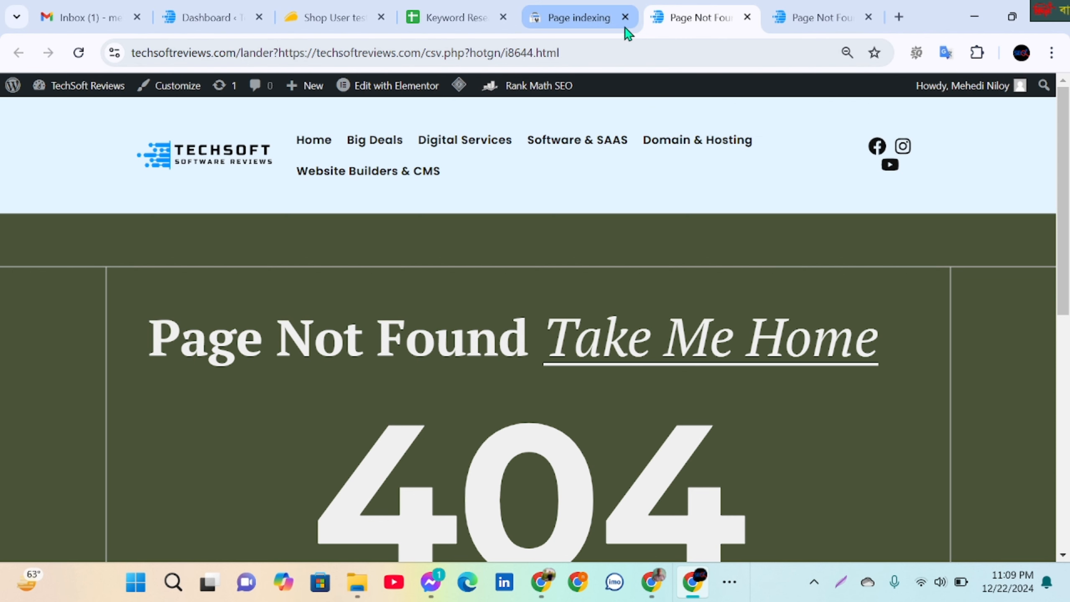
{"action": "left_click", "coordinate": [796, 19]}
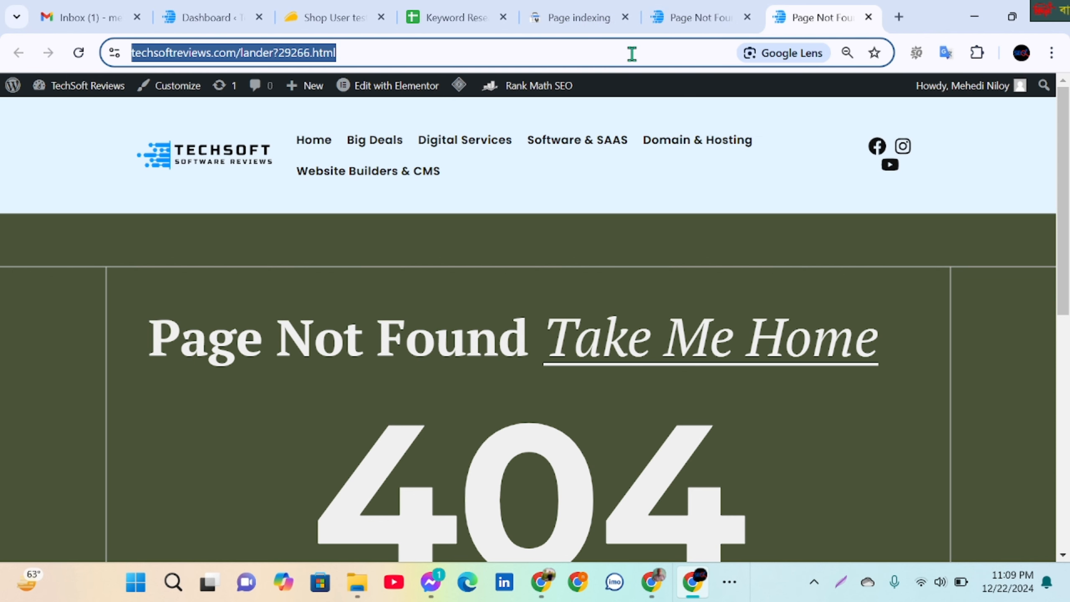
- Return to the Not found (404) report and examine the remaining example URLs for recurring lander and csv.php address patterns
{"action": "left_click", "coordinate": [571, 10]}
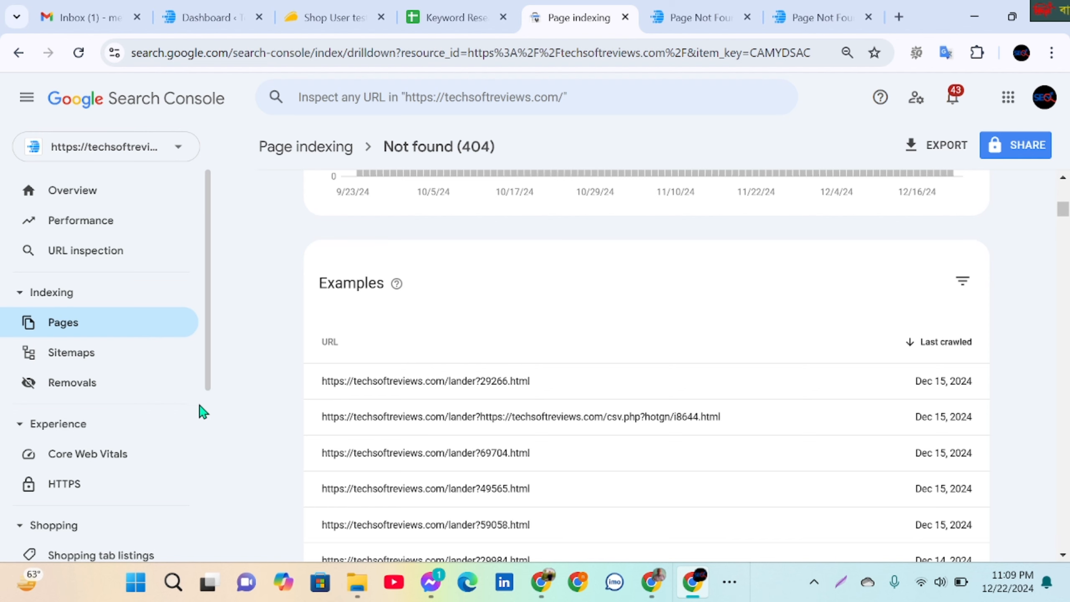
{"action": "scroll", "coordinate": [364, 412], "scroll_direction": "down", "scroll_amount": 1}
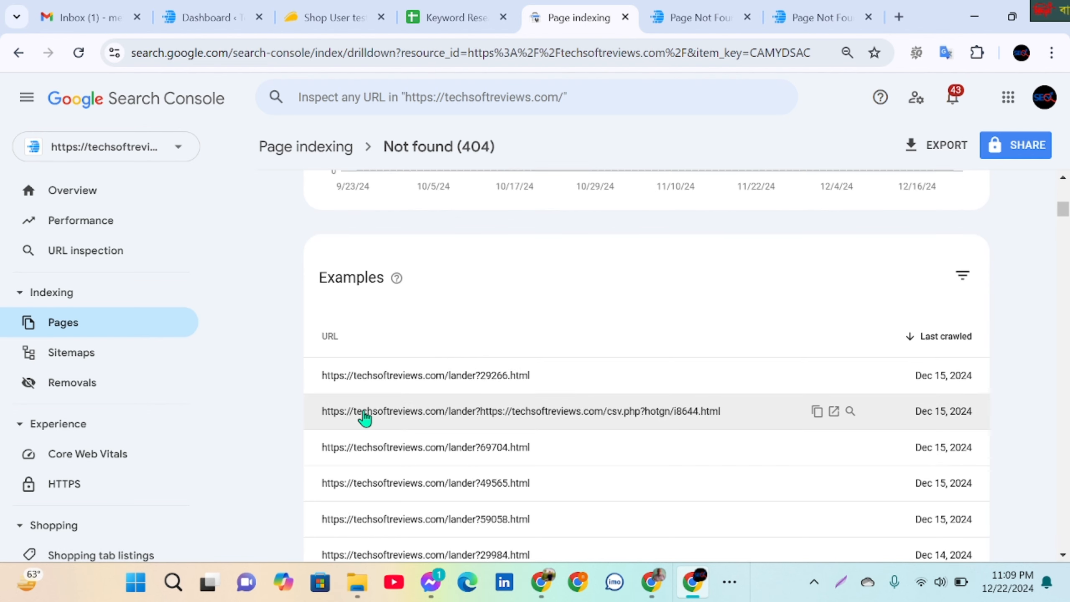
{"action": "scroll", "coordinate": [501, 419], "scroll_direction": "down", "scroll_amount": 15}
{"action": "scroll", "coordinate": [657, 354], "scroll_direction": "up", "scroll_amount": 5}
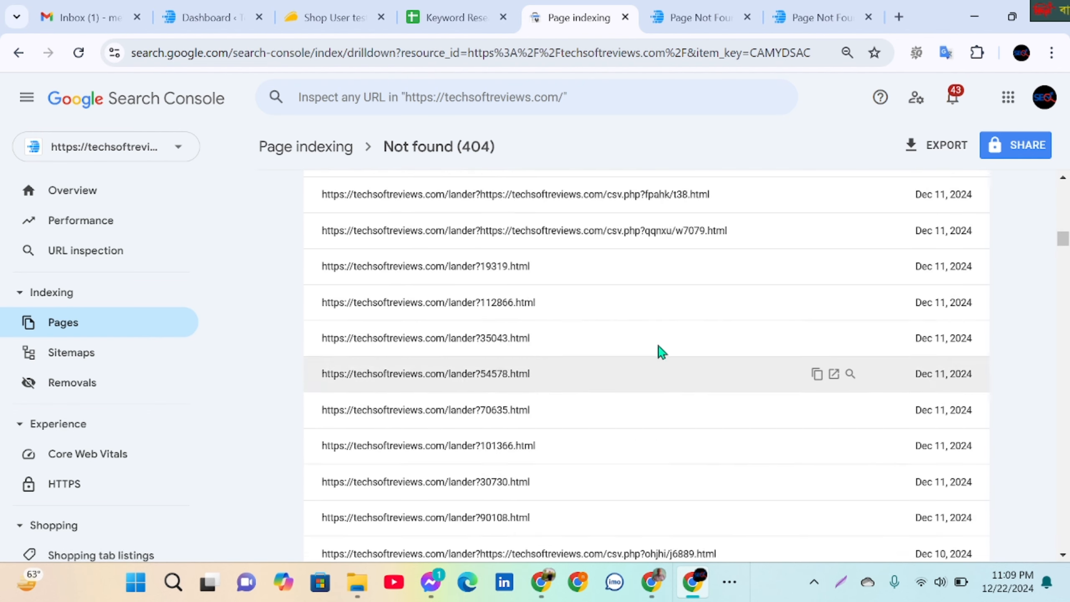
{"action": "scroll", "coordinate": [619, 348], "scroll_direction": "up", "scroll_amount": 15}
{"action": "scroll", "coordinate": [442, 383], "scroll_direction": "down", "scroll_amount": 12}
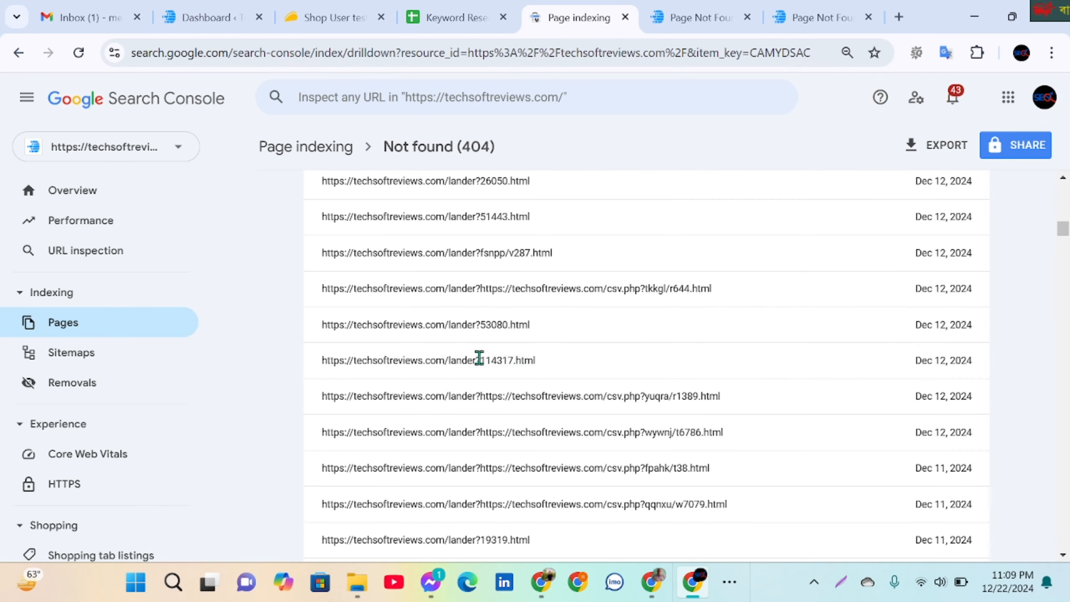
{"action": "scroll", "coordinate": [479, 358], "scroll_direction": "down", "scroll_amount": 20}
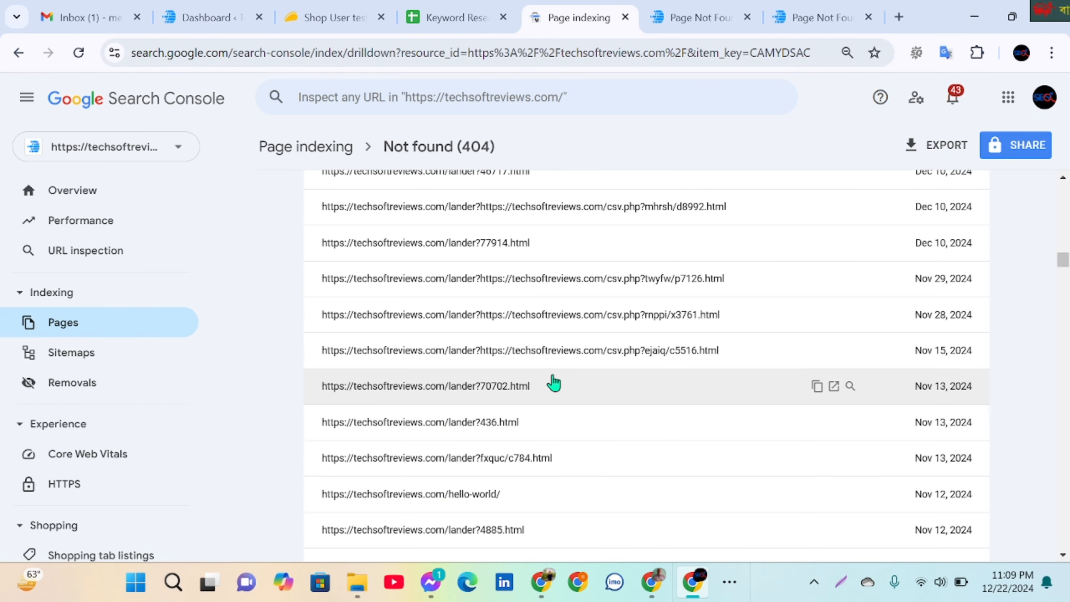
{"action": "scroll", "coordinate": [554, 382], "scroll_direction": "down", "scroll_amount": 15}
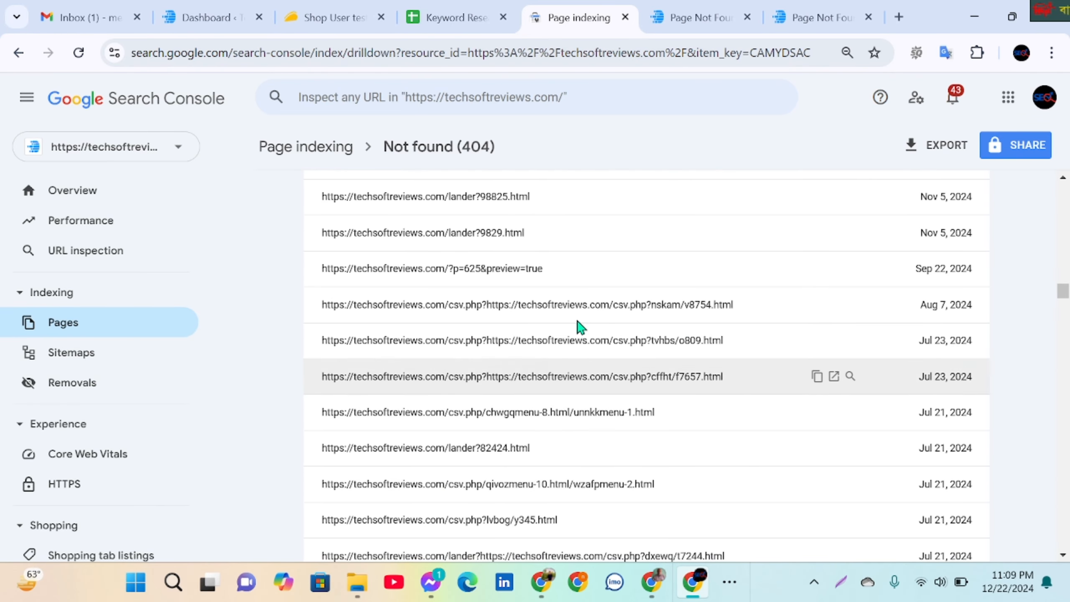
{"action": "scroll", "coordinate": [522, 407], "scroll_direction": "up", "scroll_amount": 20}
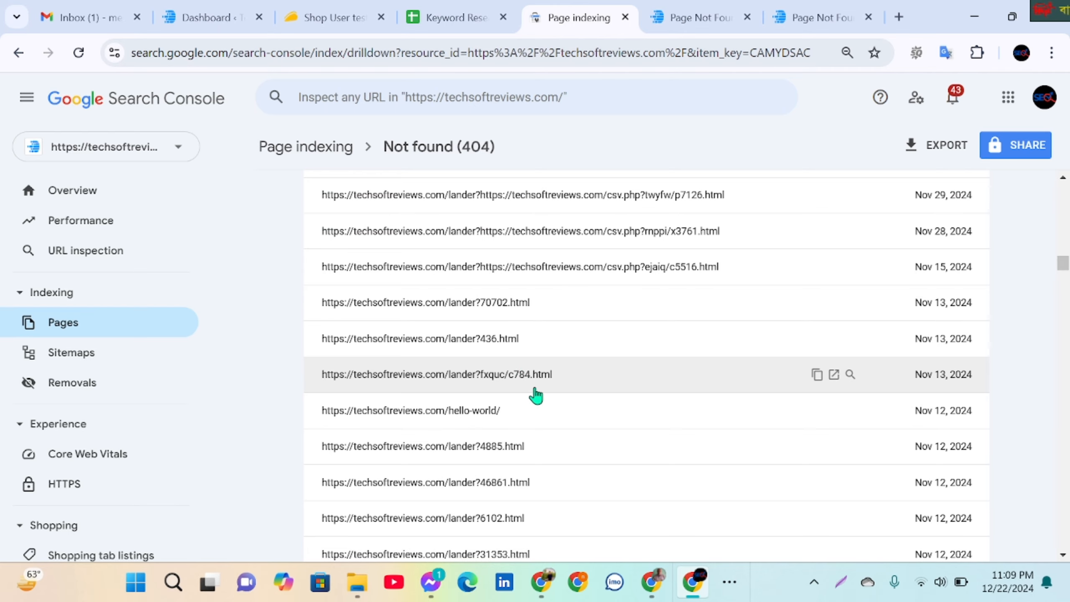
{"action": "scroll", "coordinate": [514, 368], "scroll_direction": "up", "scroll_amount": 2}
{"action": "scroll", "coordinate": [606, 356], "scroll_direction": "up", "scroll_amount": 6}
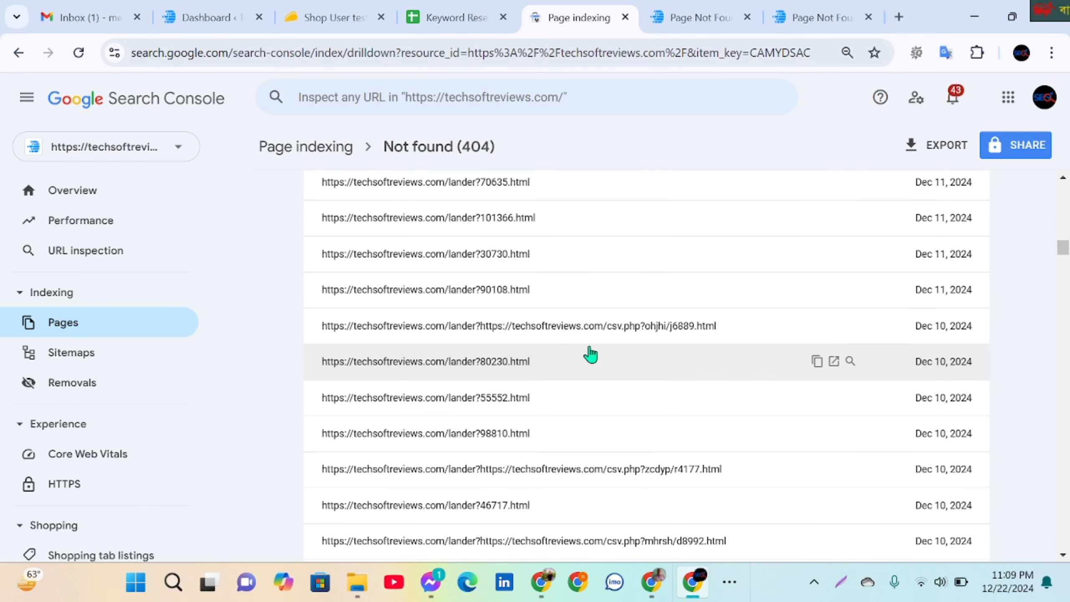
{"action": "scroll", "coordinate": [594, 379], "scroll_direction": "up", "scroll_amount": 6}
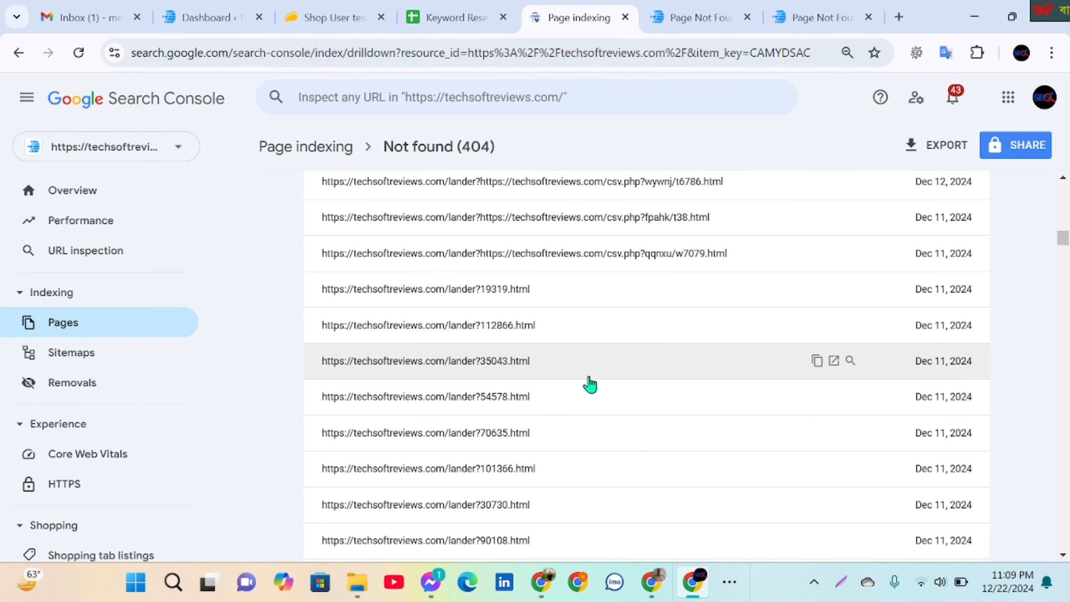
{"action": "scroll", "coordinate": [556, 407], "scroll_direction": "up", "scroll_amount": 6}
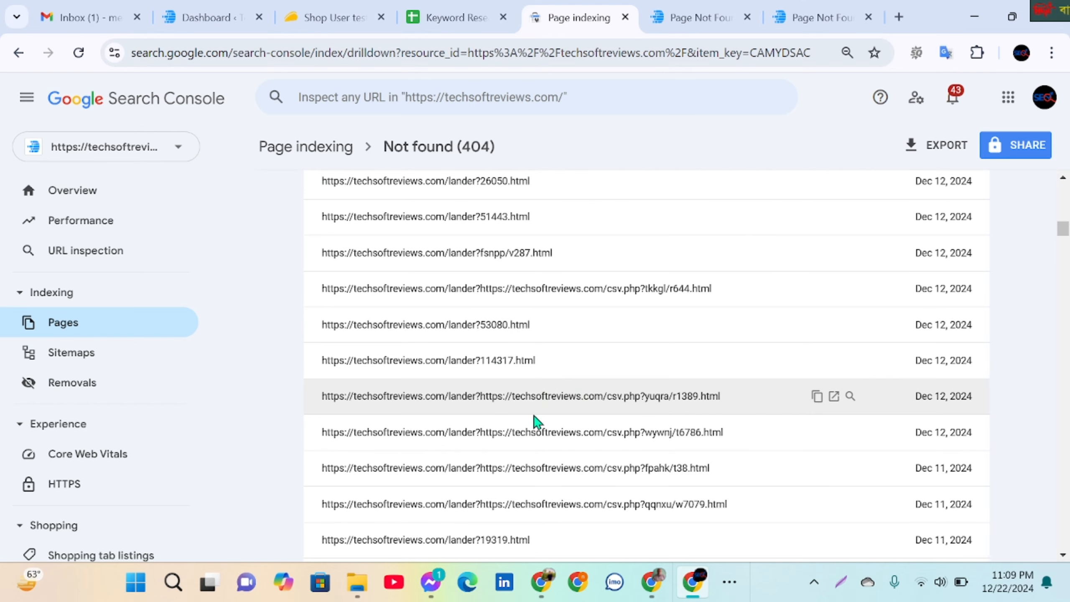
- Scan the Not found (404) examples from the newest crawl dates down to the November 2024 entries
{"action": "scroll", "coordinate": [515, 402], "scroll_direction": "up", "scroll_amount": 6}
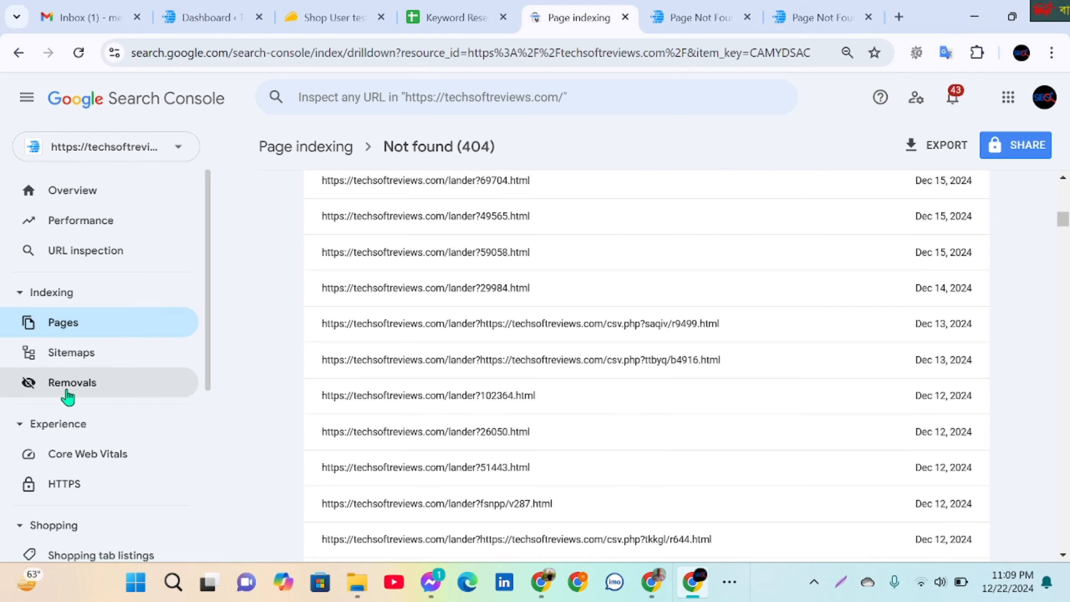
{"action": "scroll", "coordinate": [485, 387], "scroll_direction": "up", "scroll_amount": 6}
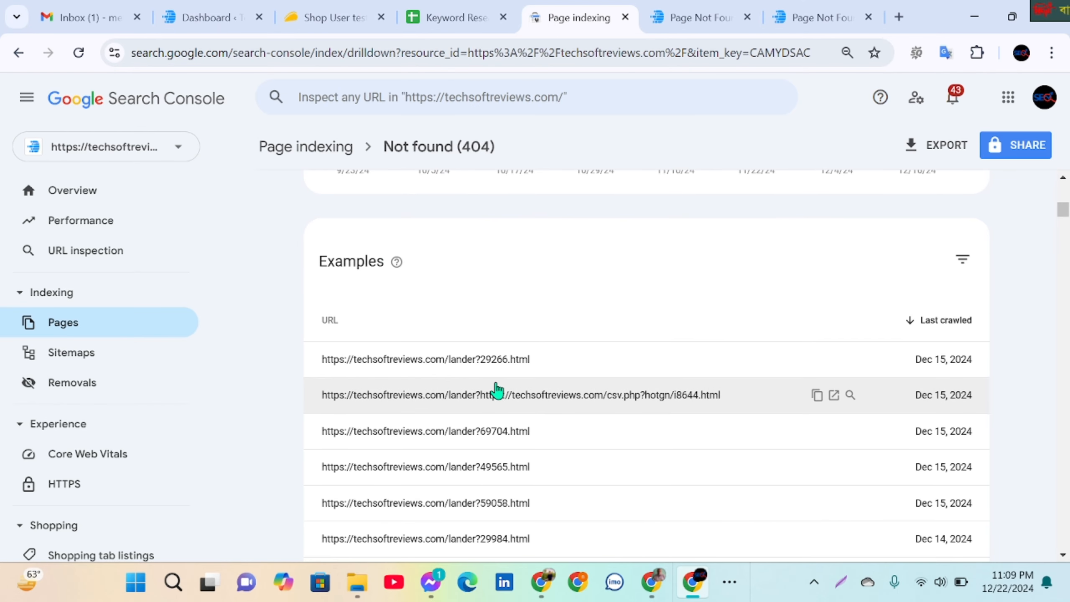
{"action": "scroll", "coordinate": [498, 391], "scroll_direction": "down", "scroll_amount": 15}
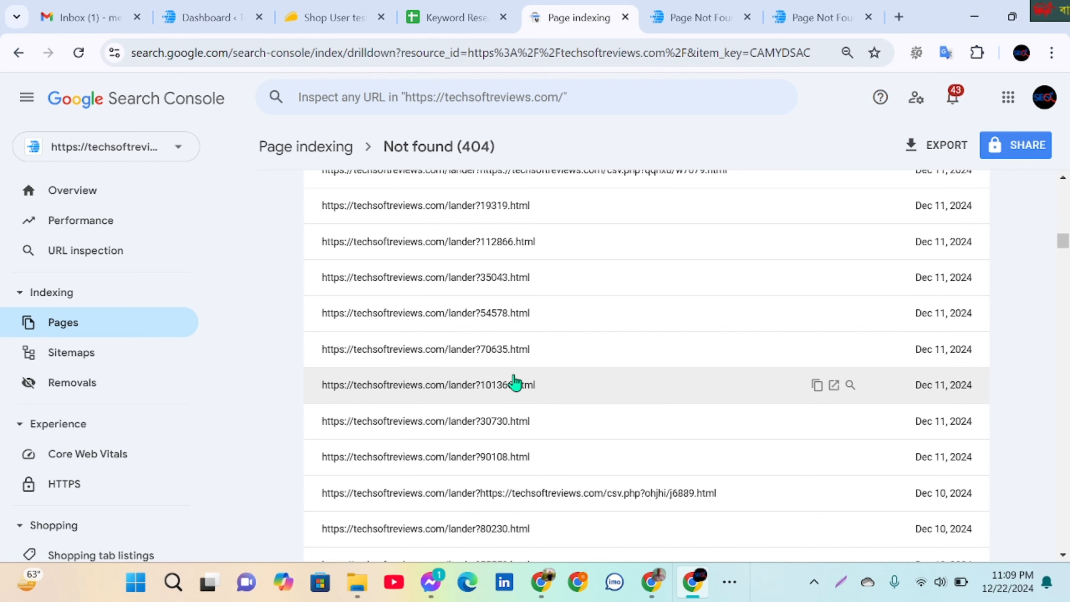
{"action": "scroll", "coordinate": [515, 383], "scroll_direction": "down", "scroll_amount": 10}
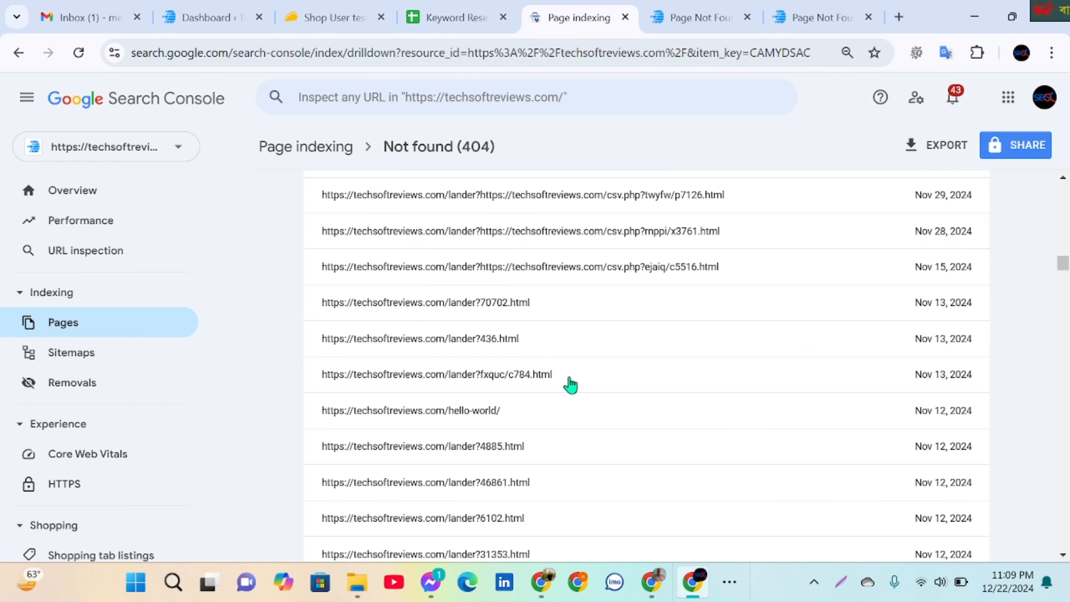
{"action": "scroll", "coordinate": [564, 376], "scroll_direction": "up", "scroll_amount": 5}
- Switch to the WordPress dashboard, open the live TechSoft Reviews homepage and look over its blog posts
{"action": "left_click", "coordinate": [213, 18]}
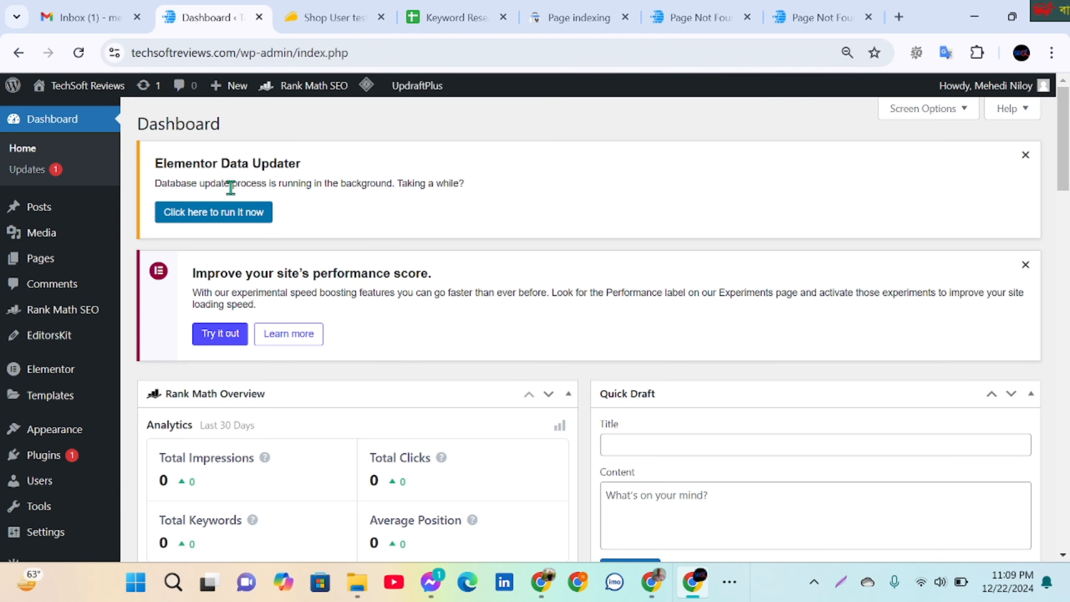
{"action": "mouse_move", "coordinate": [80, 100]}
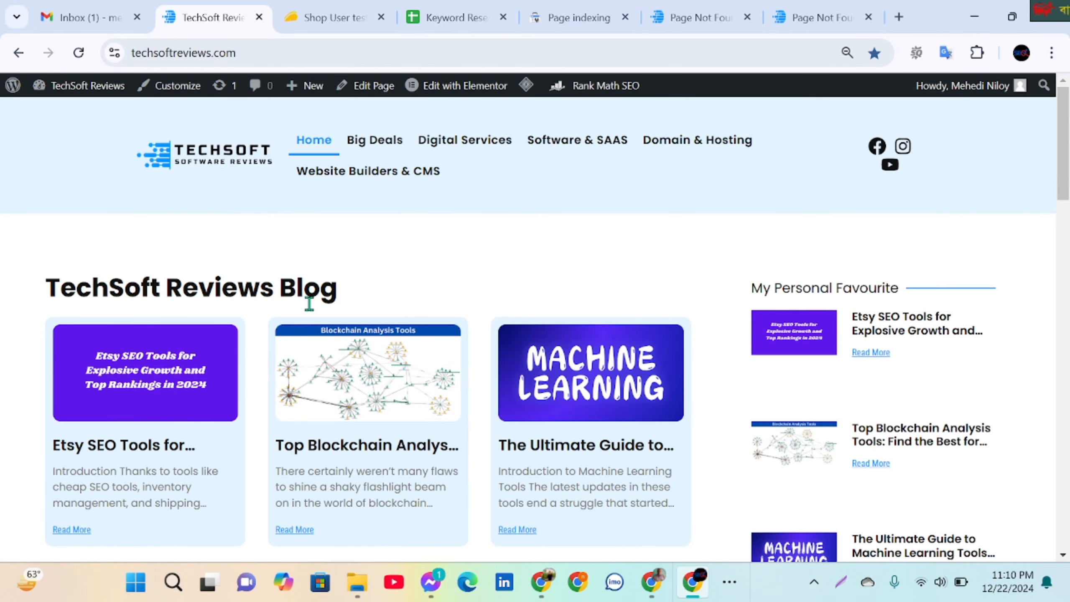
{"action": "scroll", "coordinate": [289, 314], "scroll_direction": "down", "scroll_amount": 2}
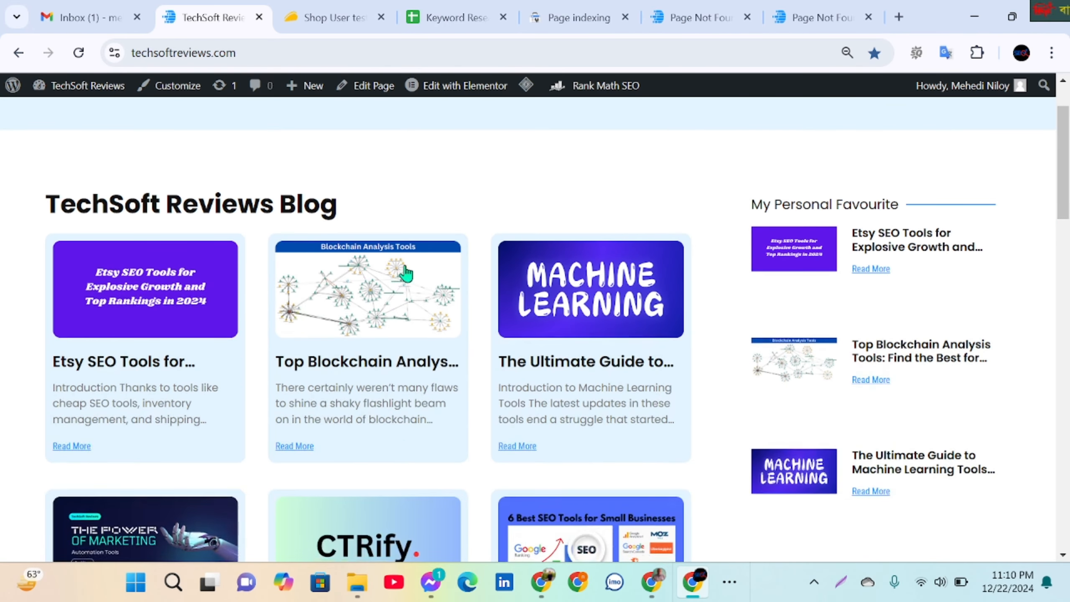
{"action": "scroll", "coordinate": [331, 343], "scroll_direction": "up", "scroll_amount": 2}
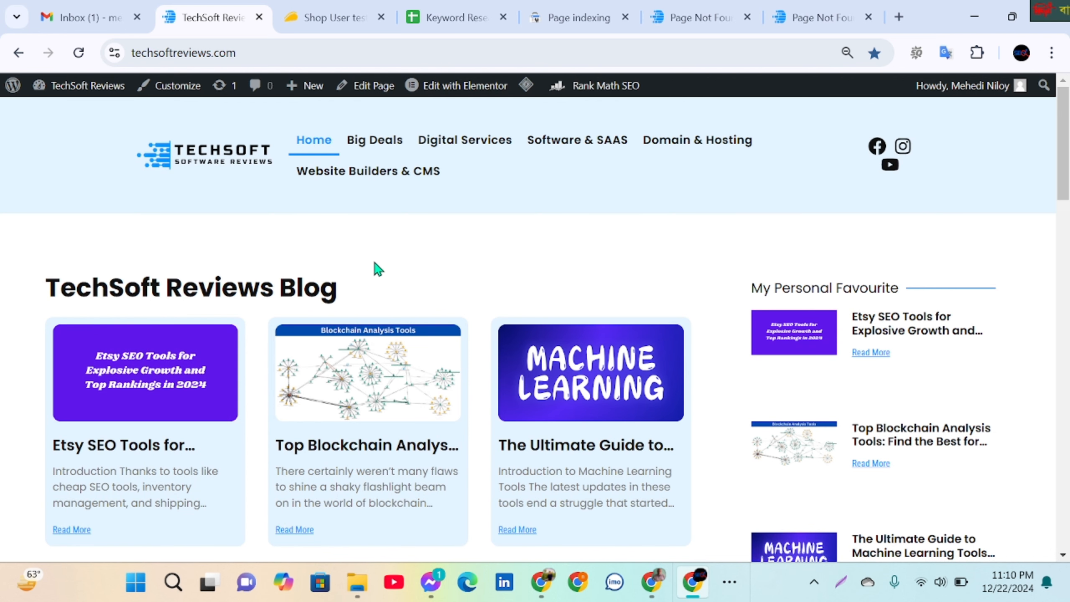
{"action": "scroll", "coordinate": [460, 280], "scroll_direction": "down", "scroll_amount": 5}
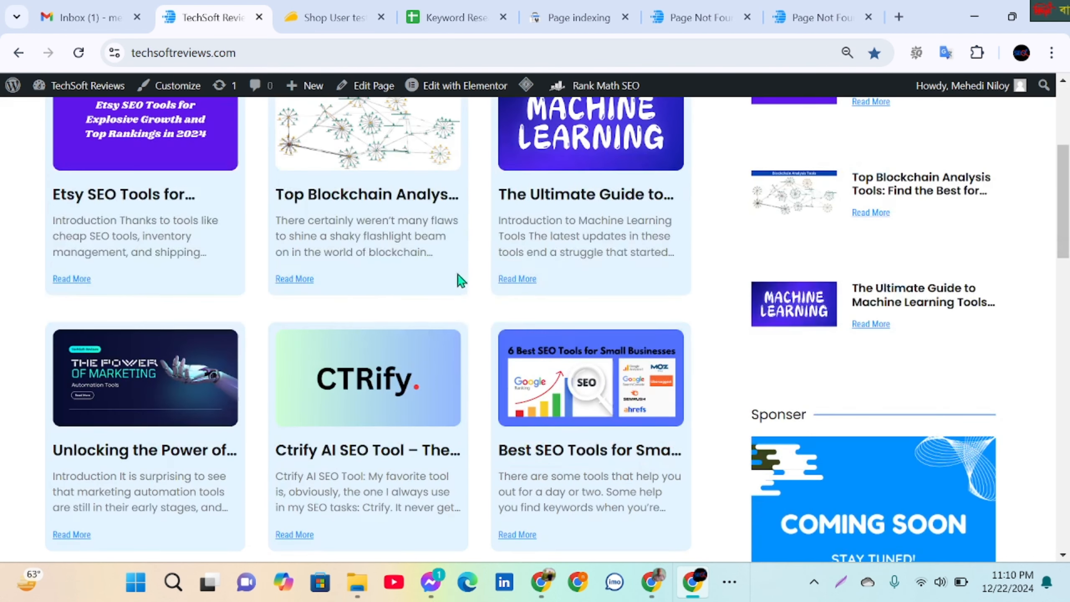
{"action": "scroll", "coordinate": [300, 162], "scroll_direction": "up", "scroll_amount": 5}
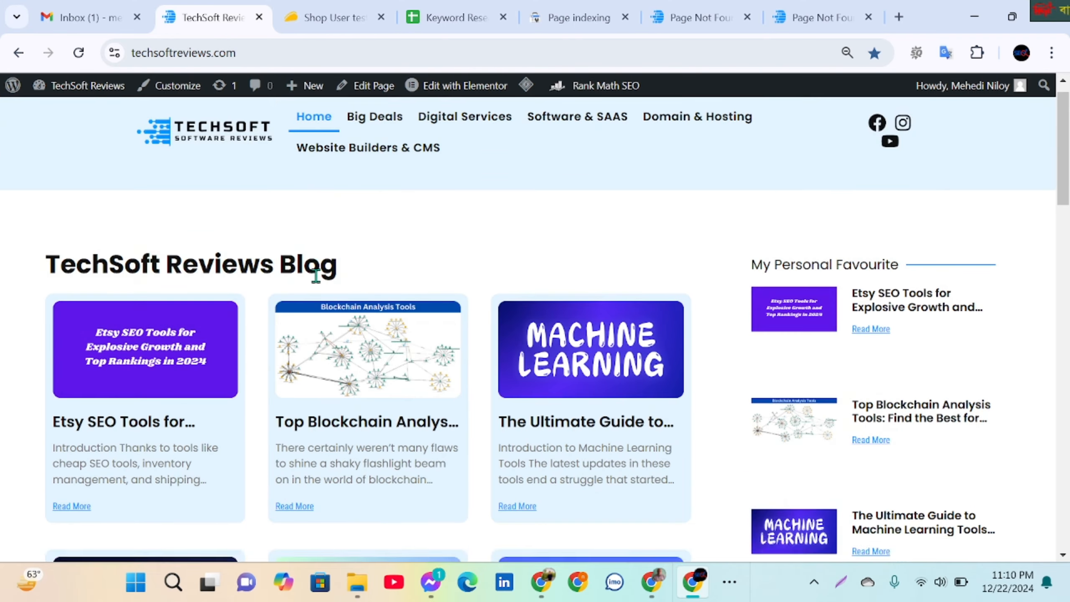
{"action": "scroll", "coordinate": [392, 280], "scroll_direction": "down", "scroll_amount": 3}
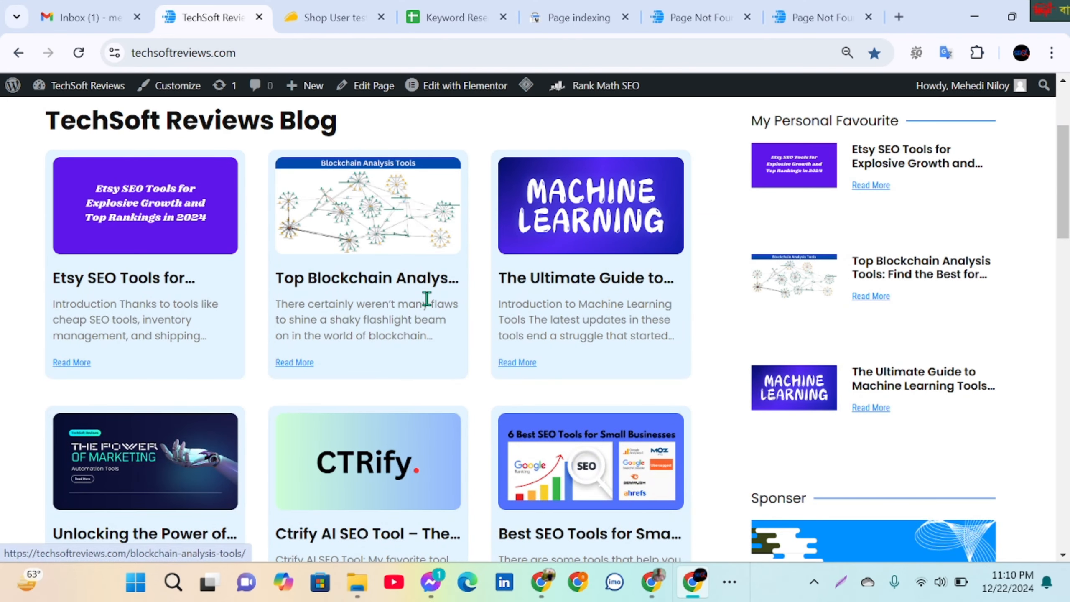
{"action": "scroll", "coordinate": [425, 299], "scroll_direction": "up", "scroll_amount": 3}
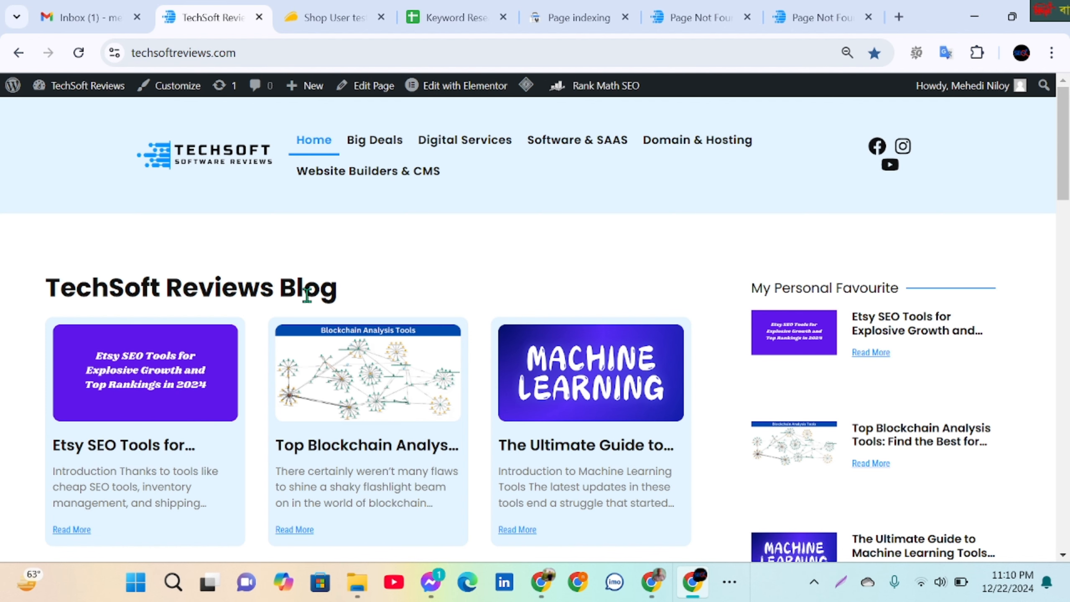
{"action": "scroll", "coordinate": [306, 292], "scroll_direction": "down", "scroll_amount": 5}
{"action": "scroll", "coordinate": [376, 280], "scroll_direction": "up", "scroll_amount": 5}
- Recheck the lander?29266.html page, return to Search Console, and open Removals to review the submitted temporary removal requests
{"action": "left_click", "coordinate": [783, 16]}
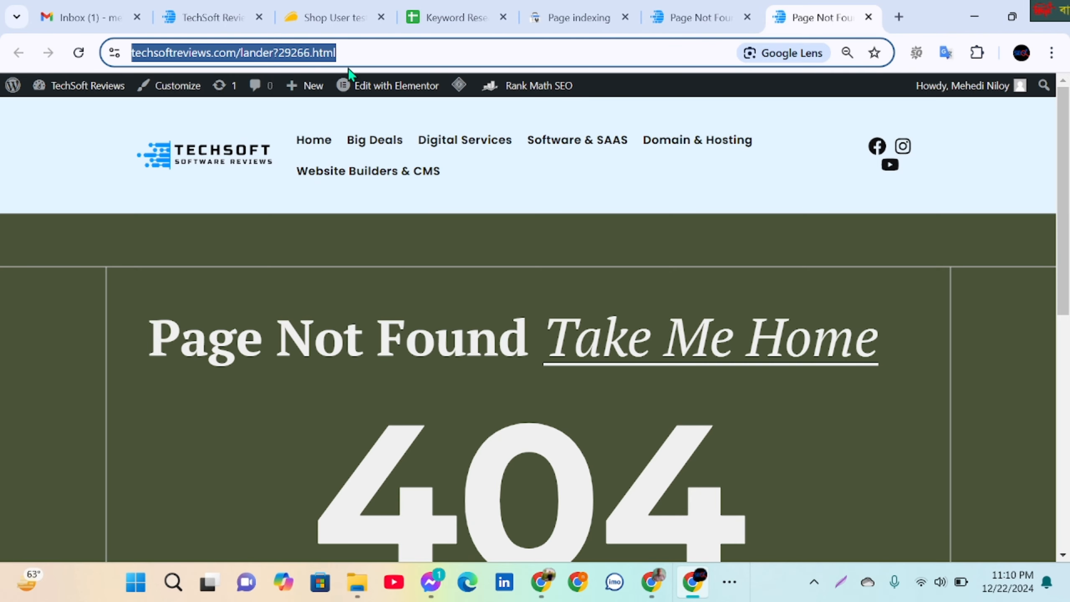
{"action": "left_click", "coordinate": [569, 19]}
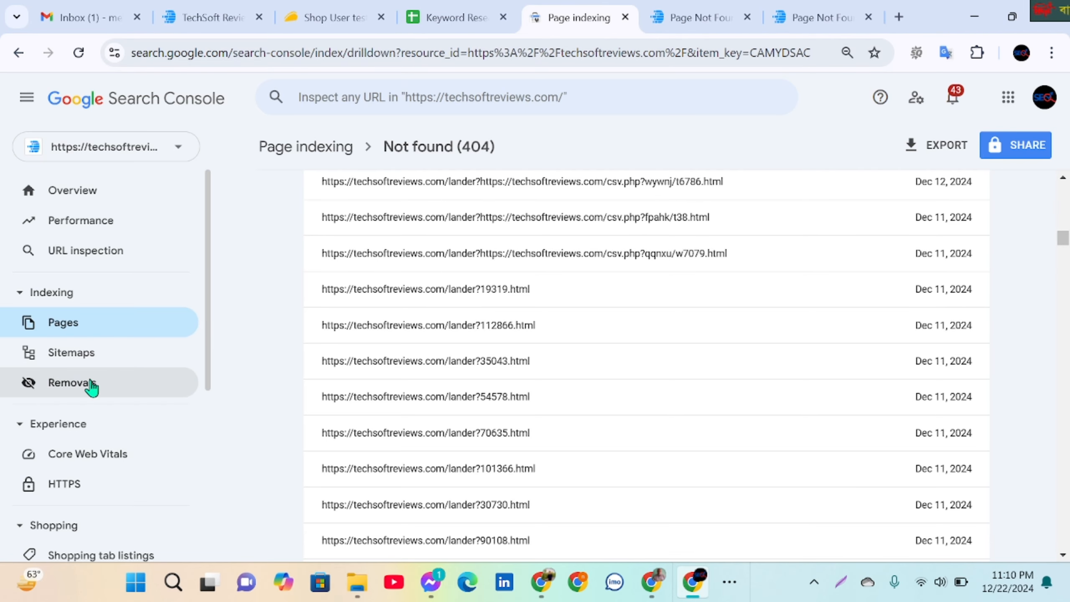
{"action": "left_click", "coordinate": [80, 385]}
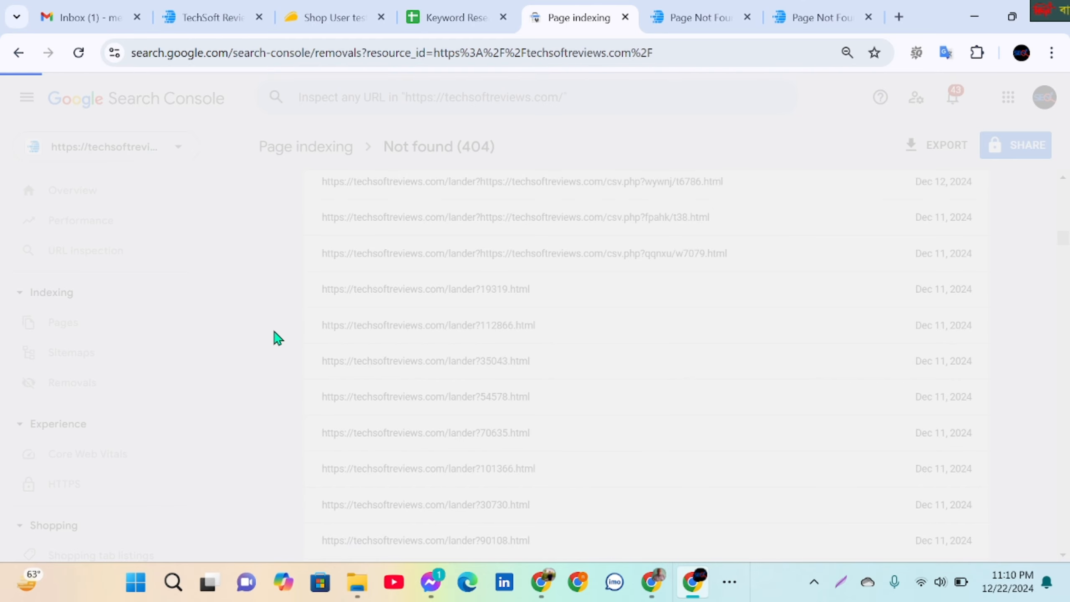
{"action": "scroll", "coordinate": [473, 306], "scroll_direction": "down", "scroll_amount": 3}
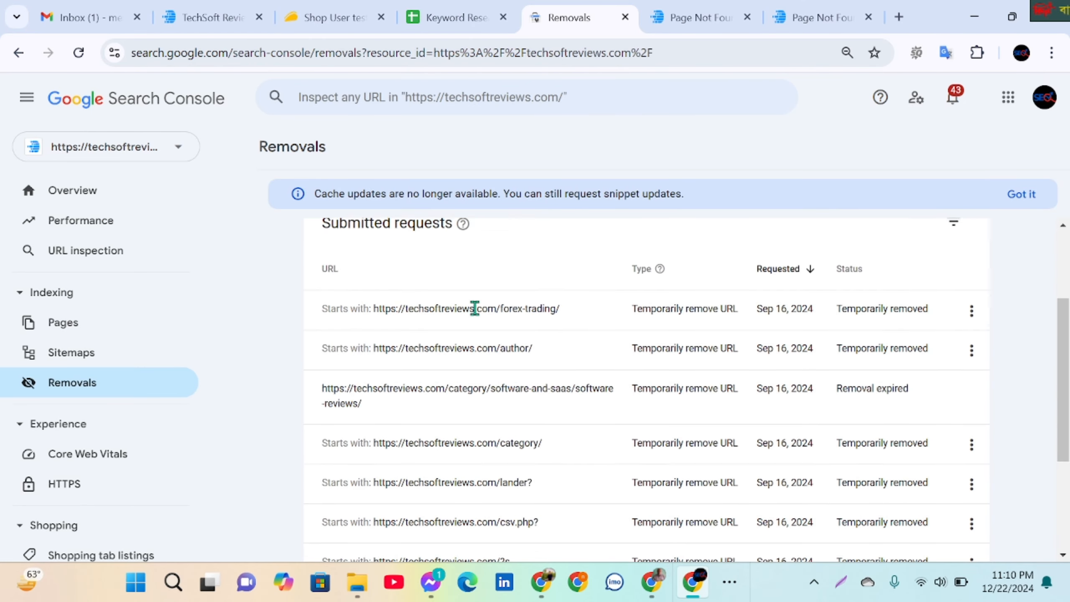
{"action": "scroll", "coordinate": [512, 408], "scroll_direction": "down", "scroll_amount": 3}
{"action": "scroll", "coordinate": [566, 411], "scroll_direction": "up", "scroll_amount": 6}
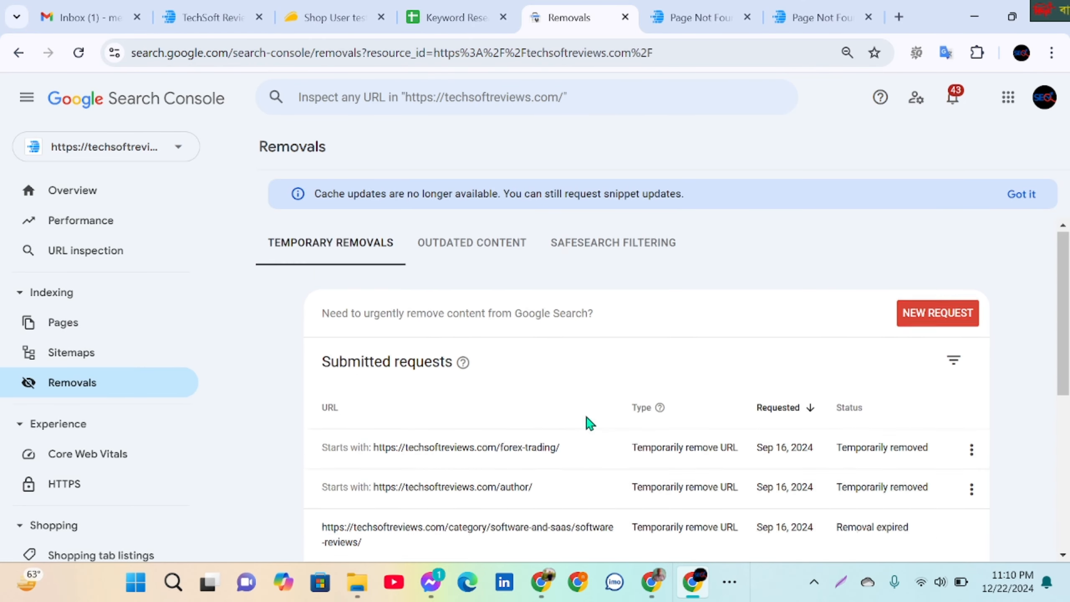
{"action": "scroll", "coordinate": [588, 423], "scroll_direction": "down", "scroll_amount": 6}
{"action": "scroll", "coordinate": [582, 411], "scroll_direction": "up", "scroll_amount": 5}
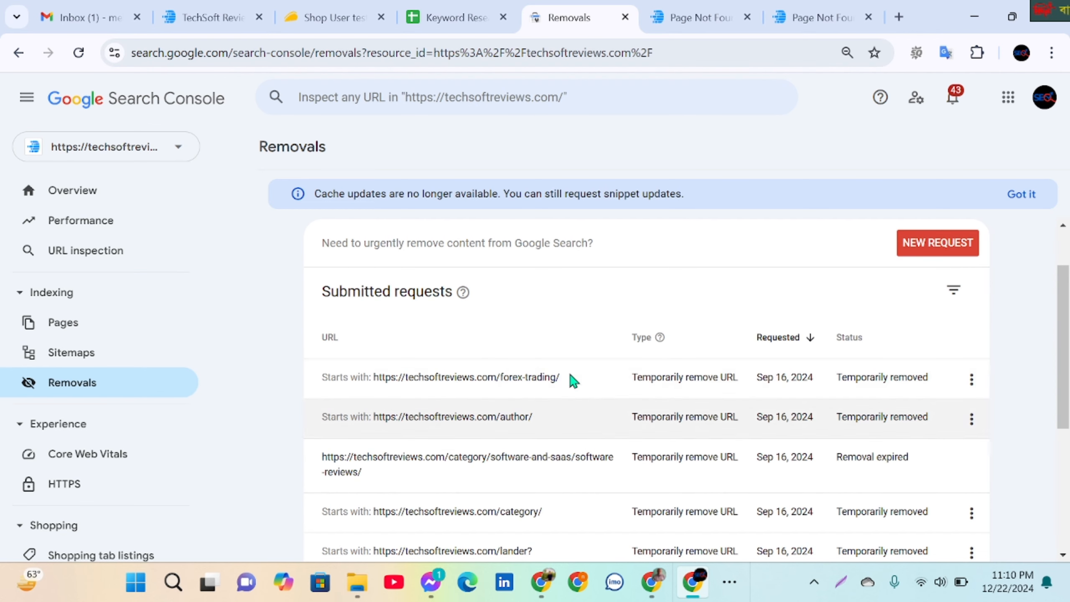
{"action": "scroll", "coordinate": [486, 379], "scroll_direction": "down", "scroll_amount": 5}
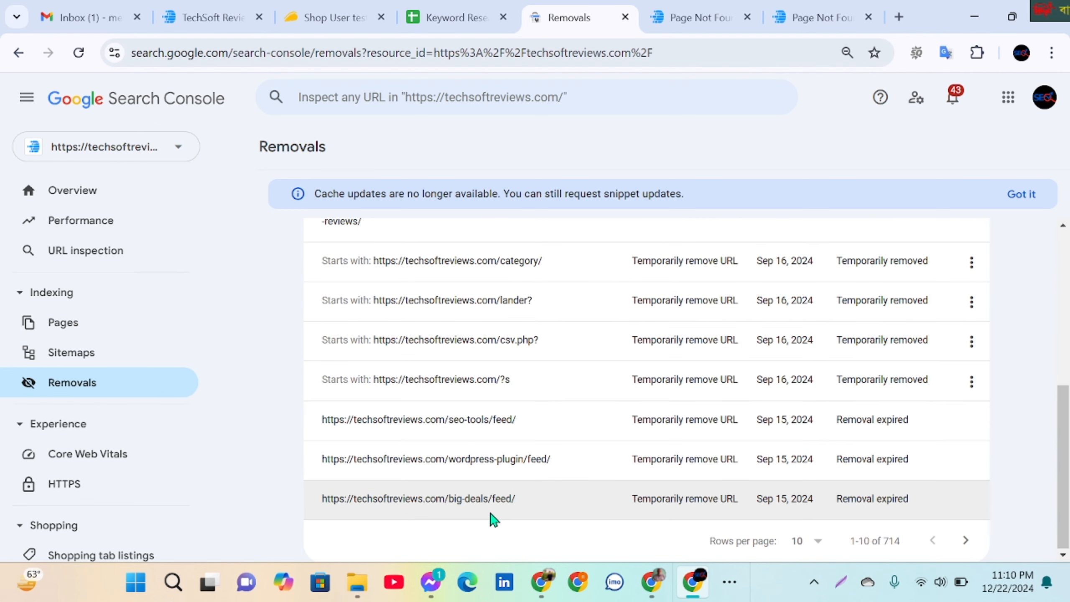
{"action": "scroll", "coordinate": [503, 384], "scroll_direction": "up", "scroll_amount": 1}
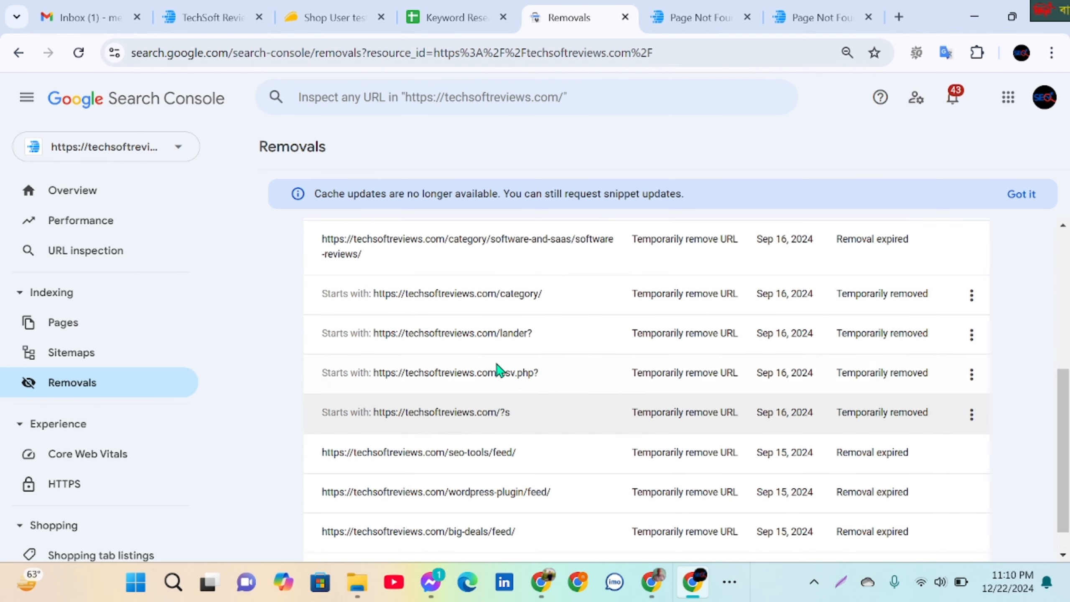
{"action": "scroll", "coordinate": [499, 371], "scroll_direction": "up", "scroll_amount": 1}
{"action": "scroll", "coordinate": [489, 380], "scroll_direction": "up", "scroll_amount": 3}
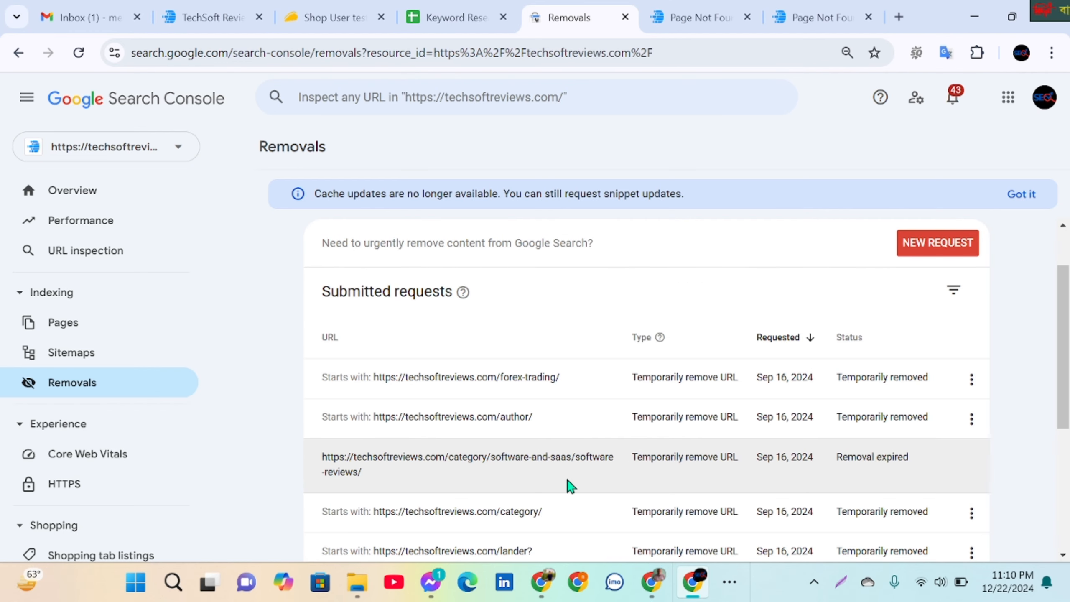
- Start a screen capture over the submitted requests and underline the category/software-and-saas/software-reviews/ URL freehand in red
{"action": "left_click", "coordinate": [843, 586]}
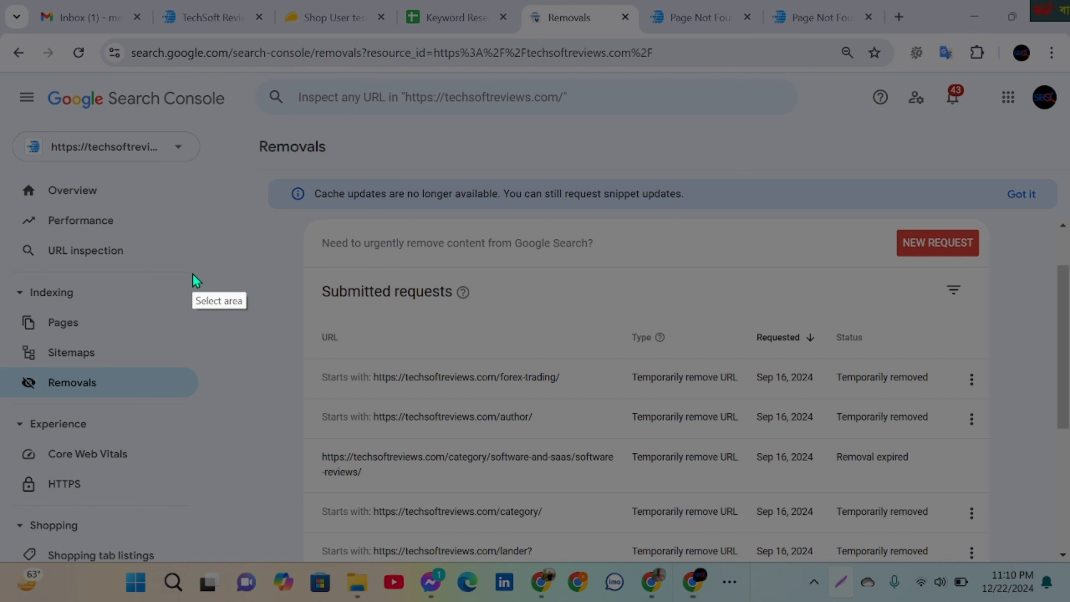
{"action": "left_click_drag", "start_coordinate": [192, 269], "coordinate": [749, 554]}
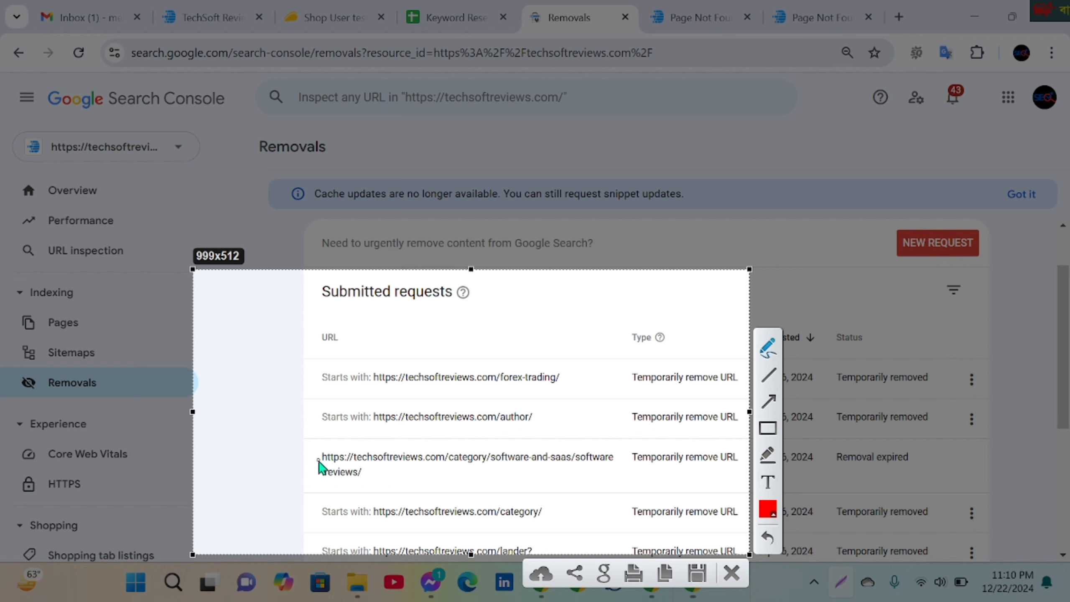
{"action": "left_click_drag", "start_coordinate": [318, 461], "coordinate": [591, 467]}
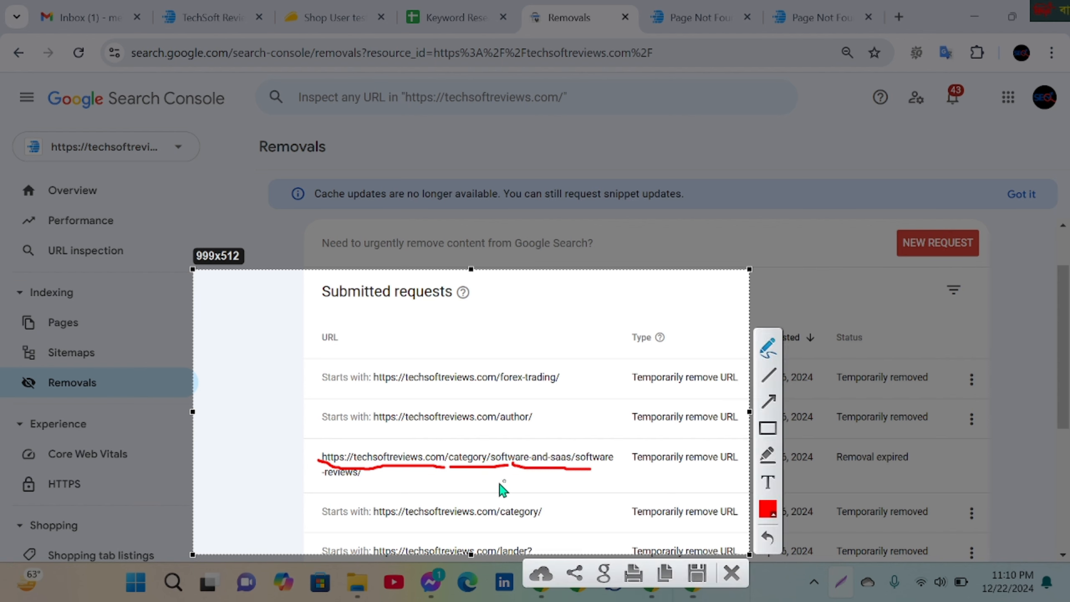
{"action": "left_click_drag", "start_coordinate": [333, 490], "coordinate": [393, 487]}
{"action": "left_click_drag", "start_coordinate": [301, 486], "coordinate": [492, 476]}
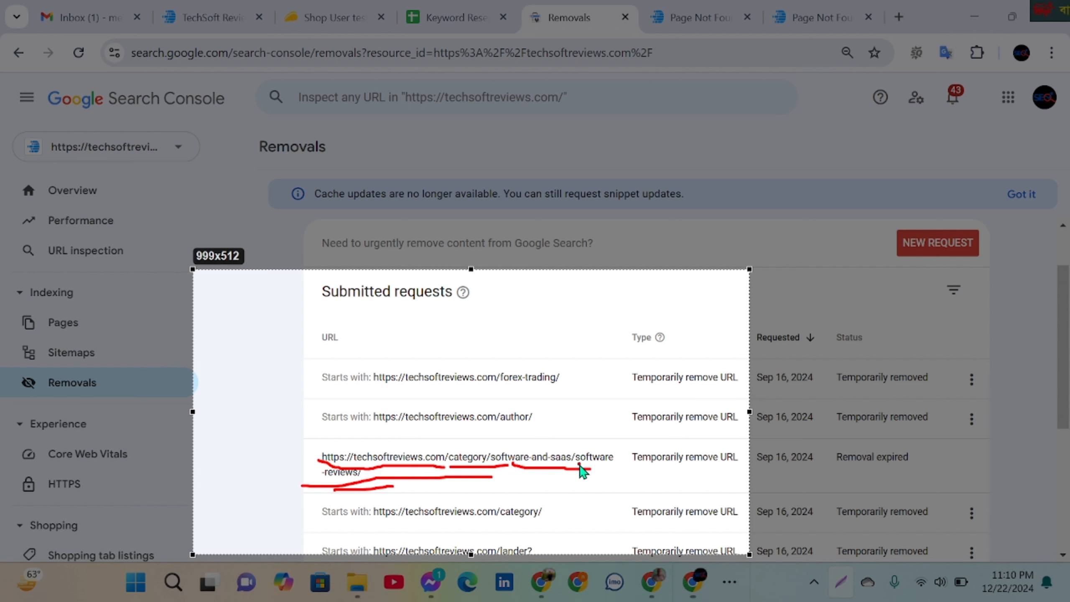
{"action": "left_click_drag", "start_coordinate": [578, 465], "coordinate": [611, 463]}
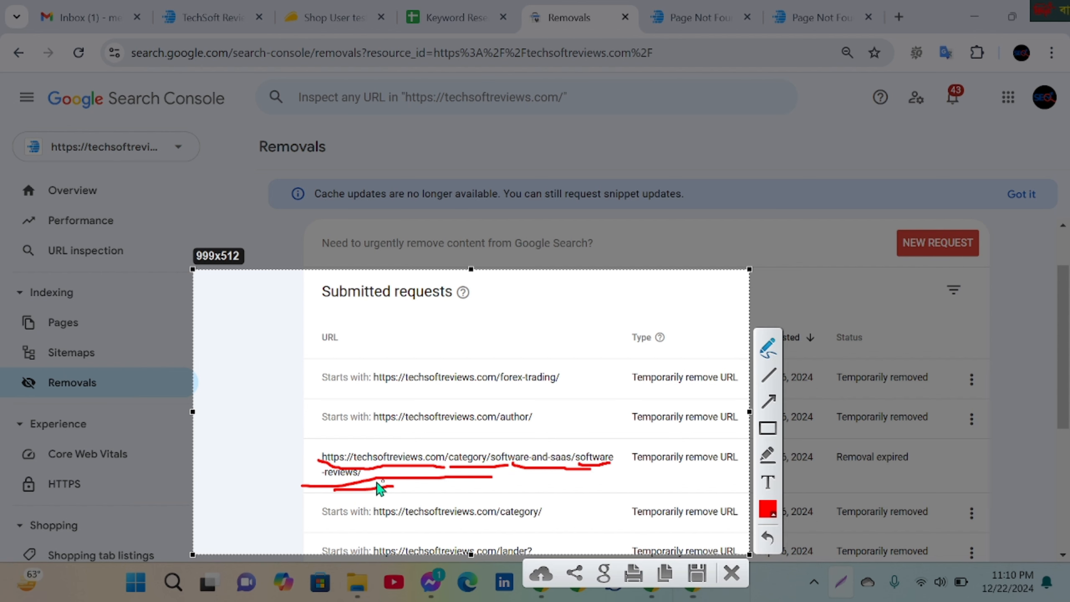
- Underline the /author/, /category/ and /lander? prefixes in the captured request list, and discard the capture
{"action": "left_click_drag", "start_coordinate": [493, 425], "coordinate": [573, 419]}
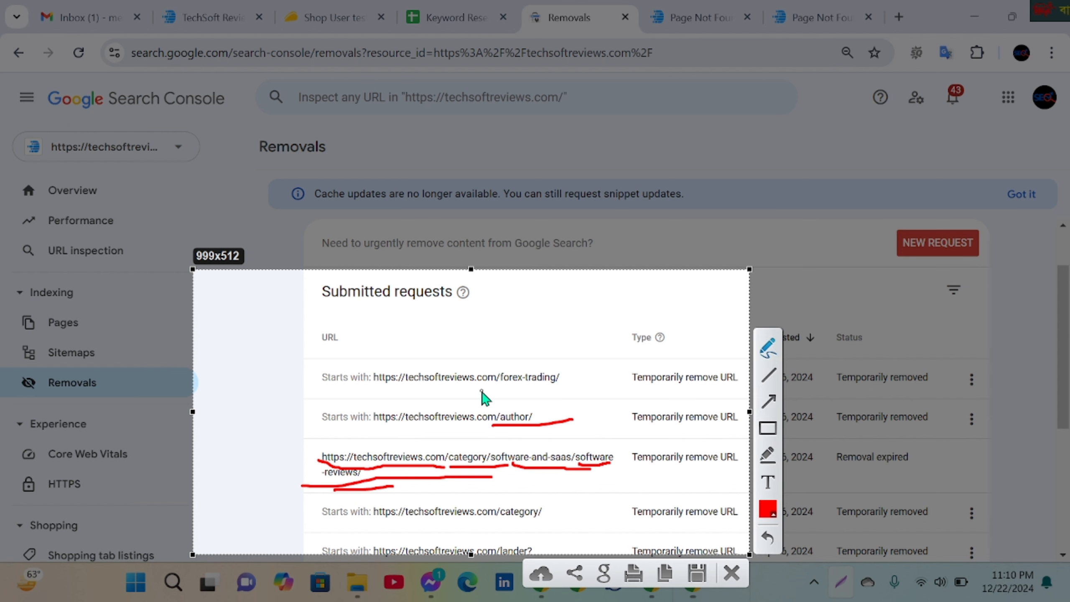
{"action": "left_click_drag", "start_coordinate": [476, 523], "coordinate": [565, 516]}
{"action": "left_click_drag", "start_coordinate": [482, 562], "coordinate": [571, 557]}
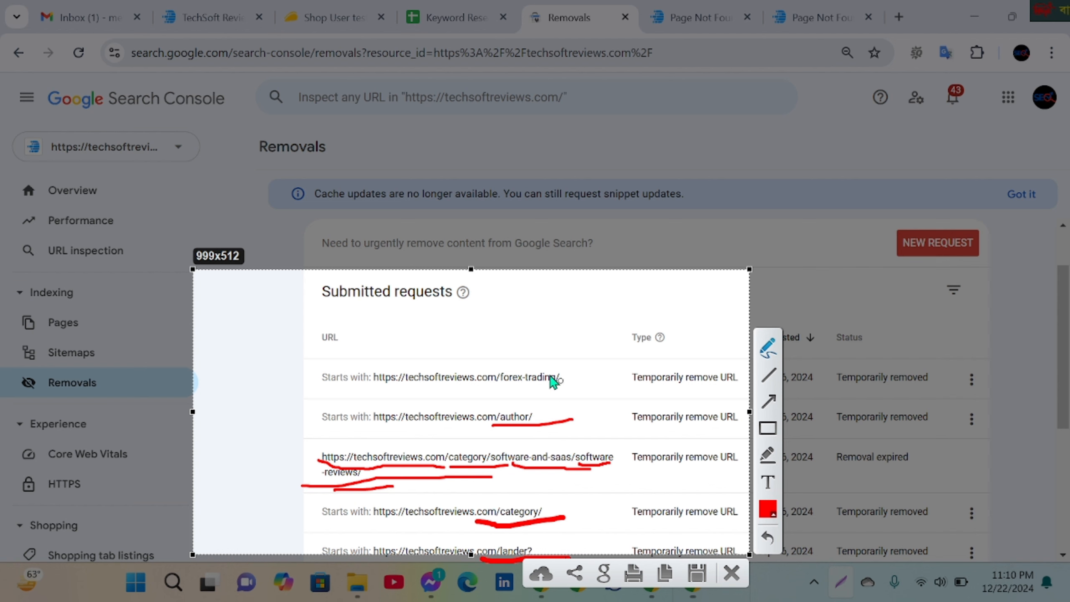
{"action": "left_click", "coordinate": [733, 572]}
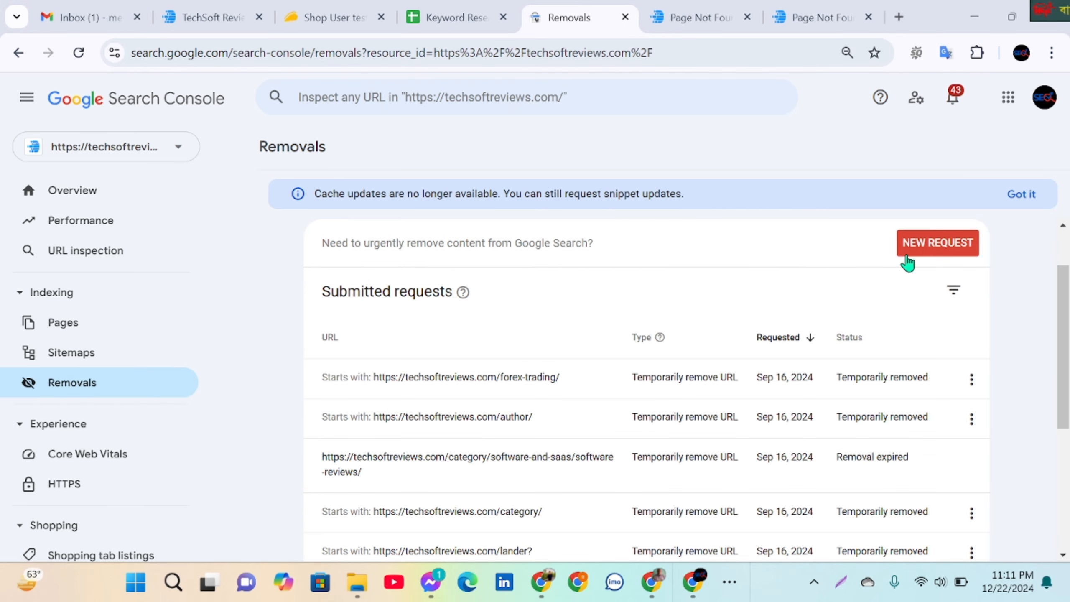
{"action": "left_click", "coordinate": [945, 247]}
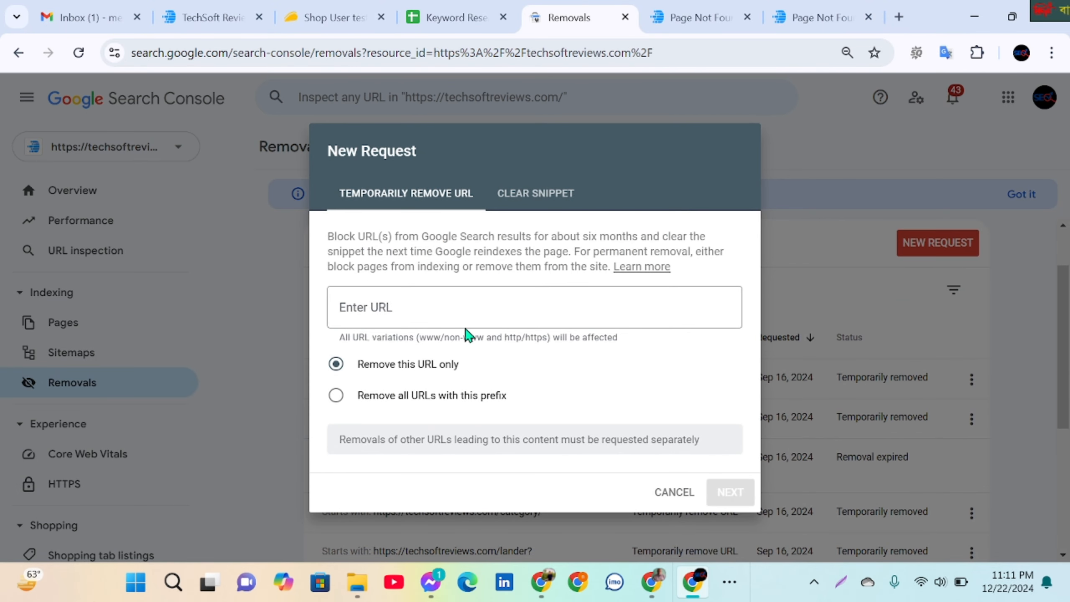
{"action": "left_click", "coordinate": [425, 308]}
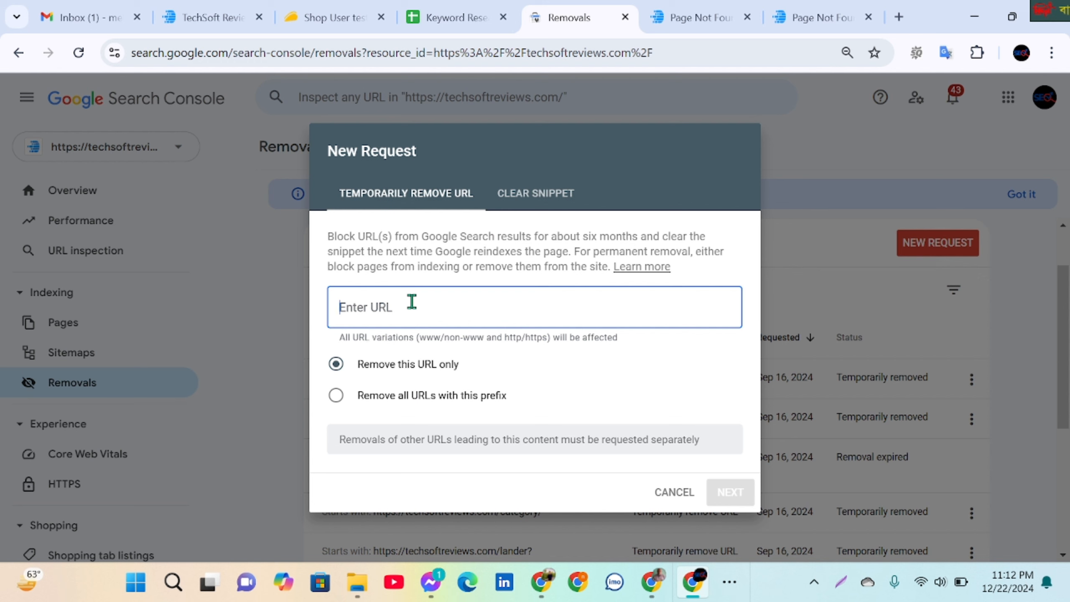
{"action": "type", "text": "https://techsoftreviews.com/lander?29266.html"}
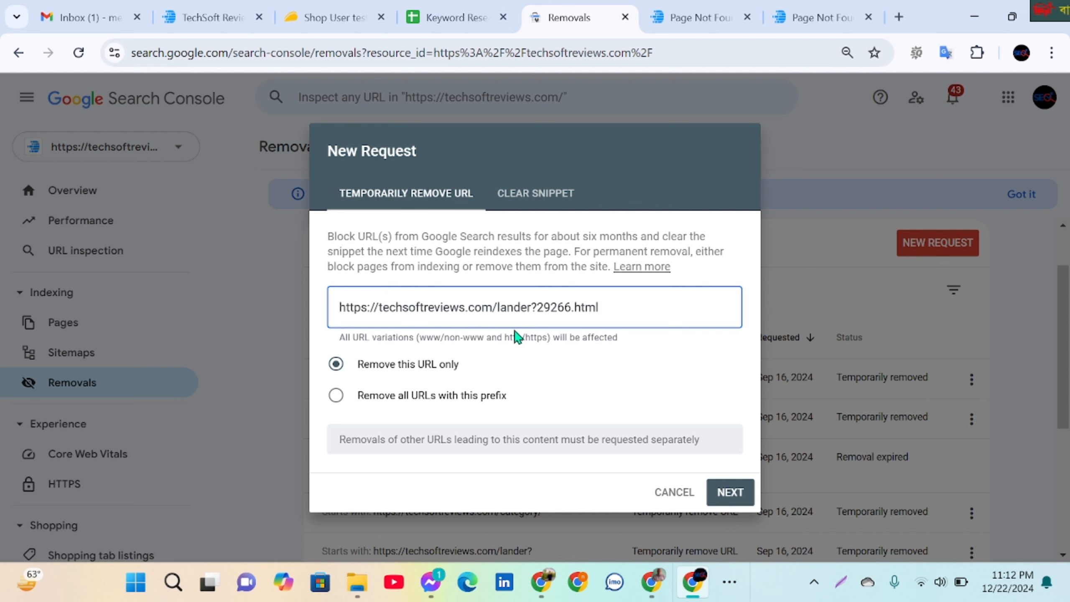
{"action": "left_click", "coordinate": [740, 495]}
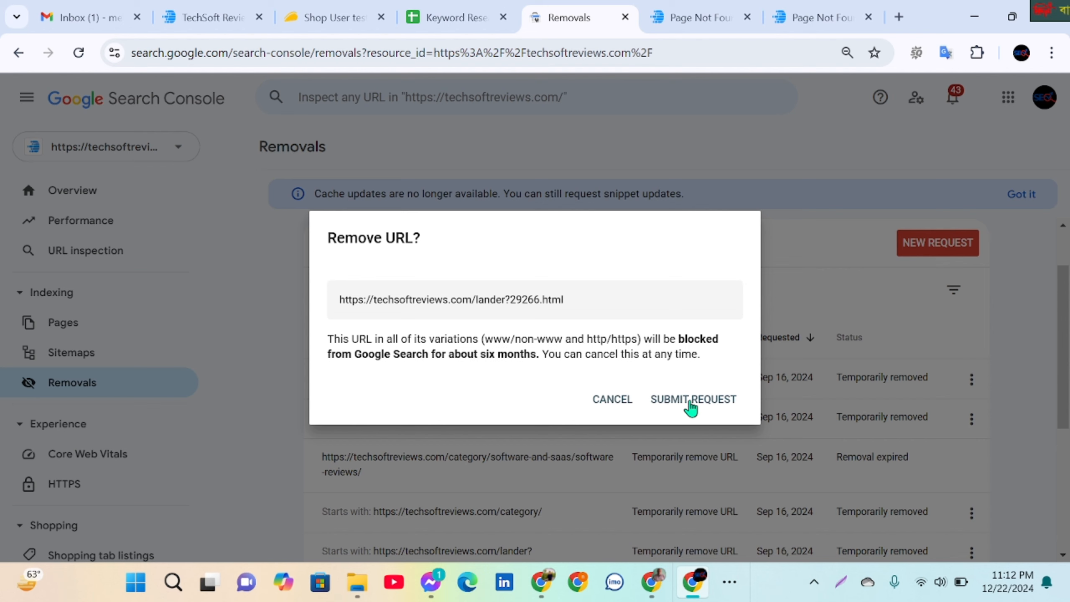
{"action": "left_click", "coordinate": [691, 401]}
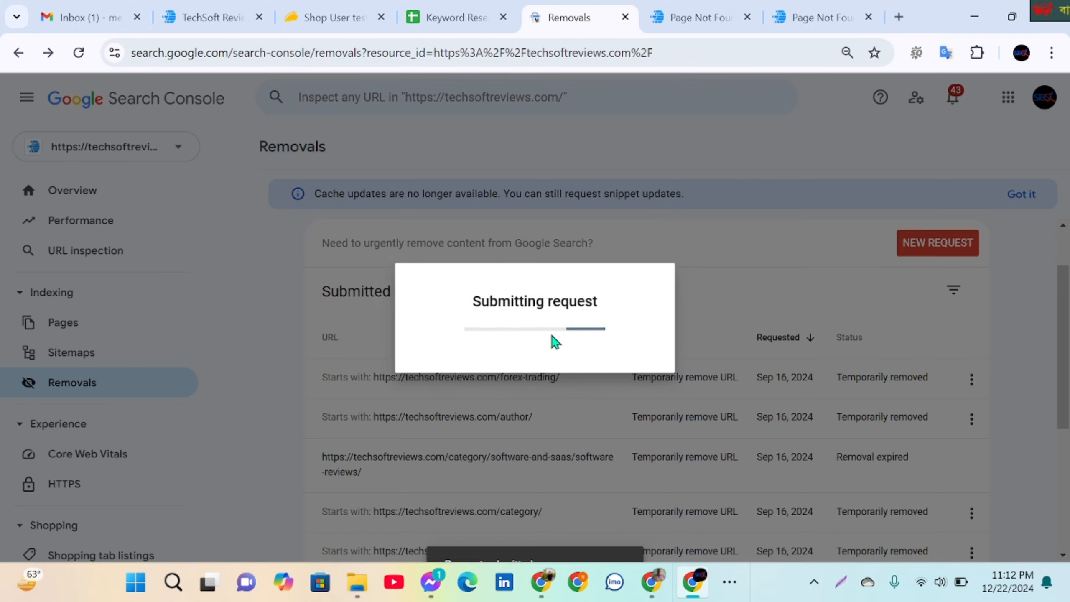
{"action": "scroll", "coordinate": [657, 417], "scroll_direction": "down", "scroll_amount": 3}
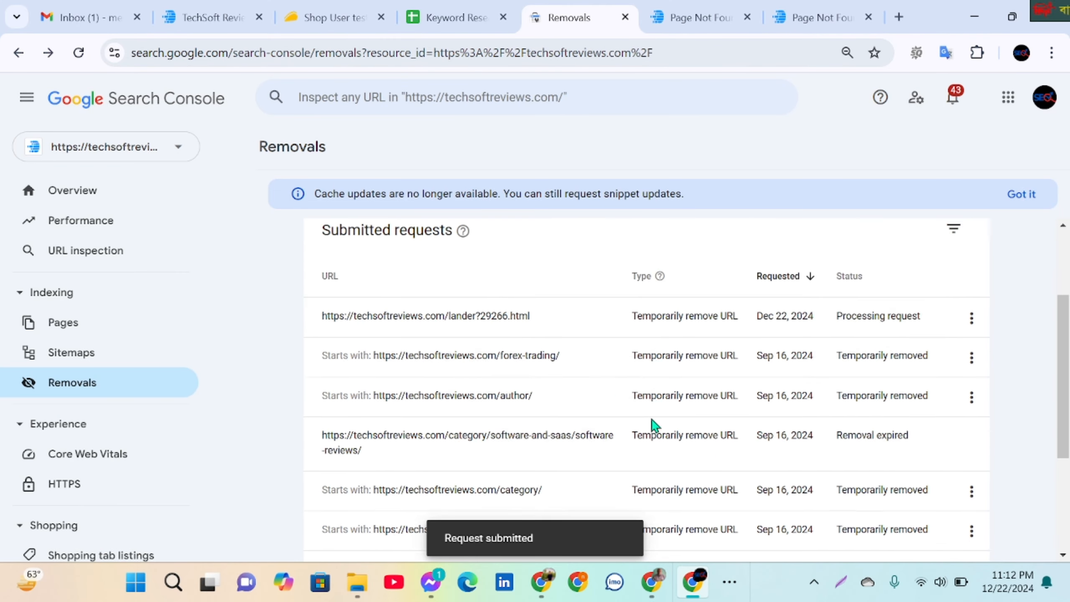
- Return to the Page indexing report and open the Not found (404) reason under why pages aren't indexed
{"action": "scroll", "coordinate": [554, 322], "scroll_direction": "up", "scroll_amount": 2}
{"action": "scroll", "coordinate": [449, 358], "scroll_direction": "up", "scroll_amount": 2}
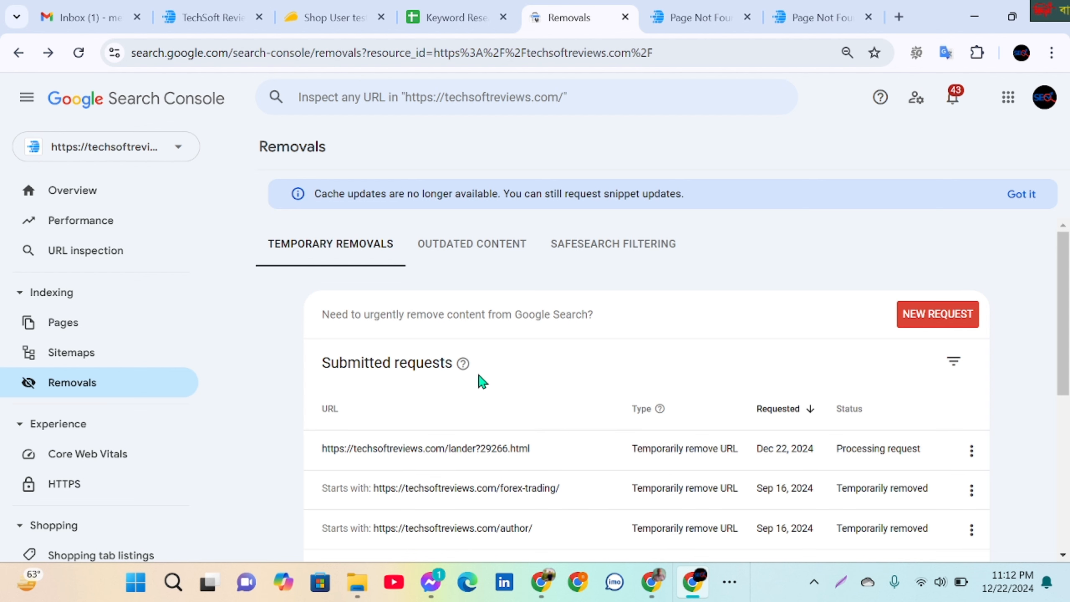
{"action": "left_click", "coordinate": [63, 333]}
{"action": "scroll", "coordinate": [391, 297], "scroll_direction": "down", "scroll_amount": 10}
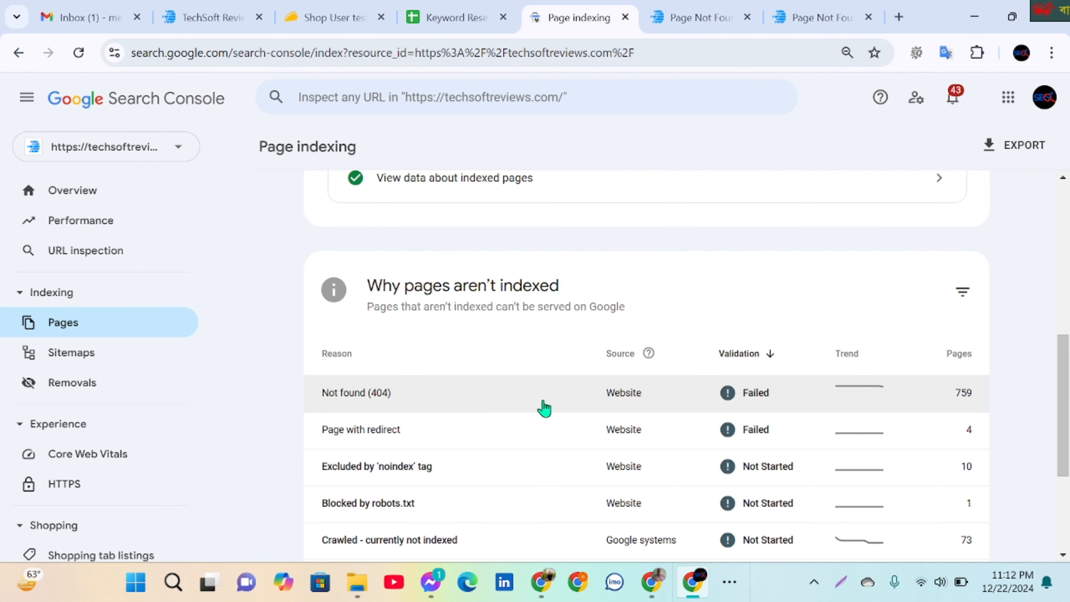
{"action": "left_click", "coordinate": [446, 387]}
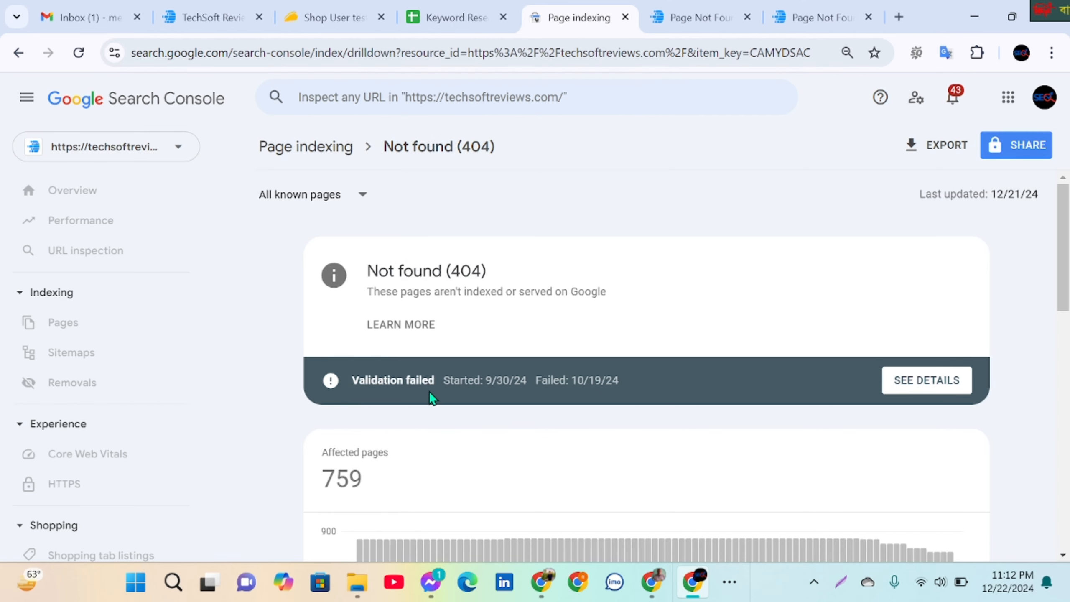
- Examine the affected pages chart and the example lander? URLs of the Not found (404) report
{"action": "scroll", "coordinate": [377, 420], "scroll_direction": "down", "scroll_amount": 8}
{"action": "scroll", "coordinate": [394, 423], "scroll_direction": "up", "scroll_amount": 3}
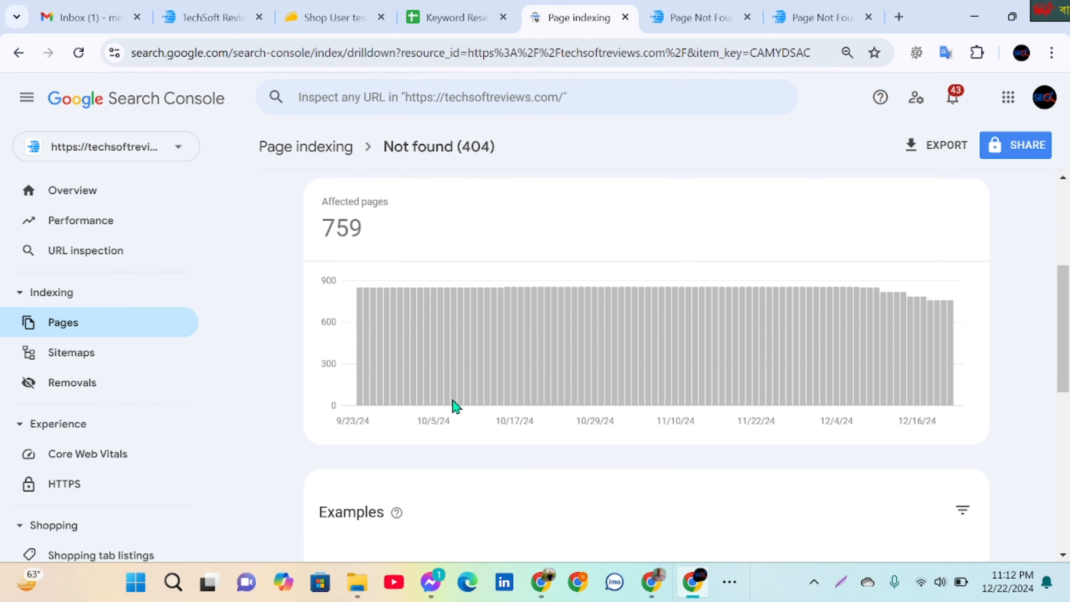
{"action": "scroll", "coordinate": [455, 407], "scroll_direction": "down", "scroll_amount": 3}
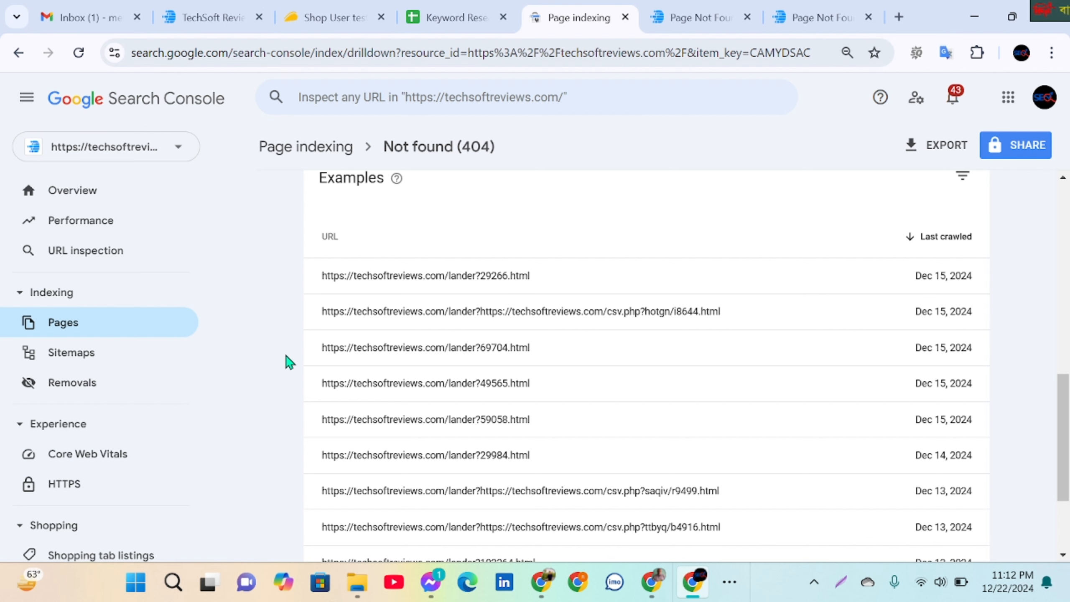
{"action": "scroll", "coordinate": [476, 328], "scroll_direction": "down", "scroll_amount": 2}
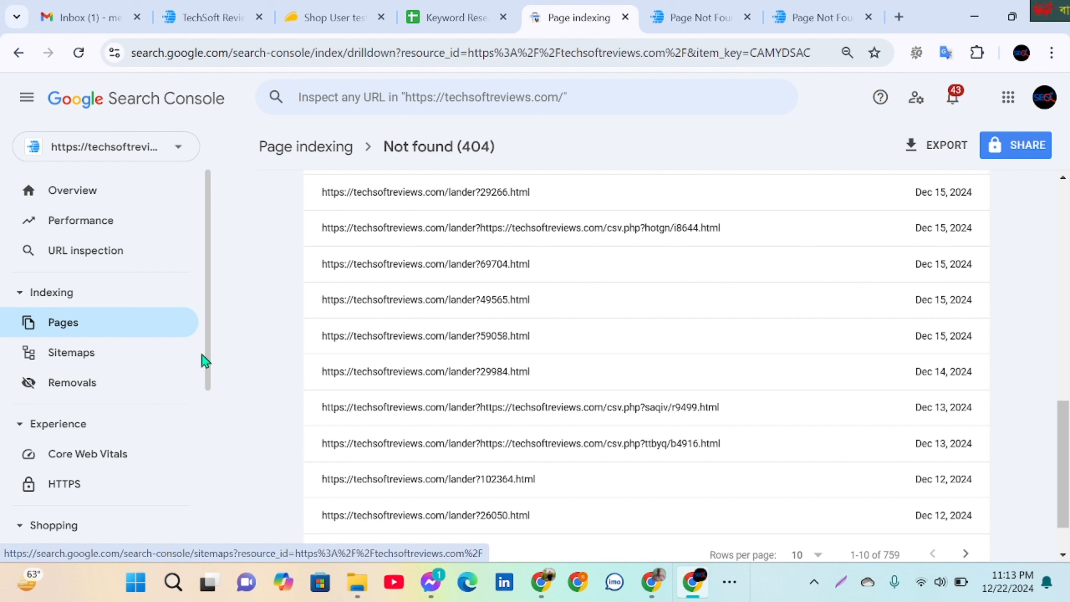
{"action": "mouse_move", "coordinate": [209, 358]}
{"action": "left_mouse_down"}
{"action": "mouse_move", "coordinate": [200, 401]}
{"action": "mouse_move", "coordinate": [211, 370]}
{"action": "left_mouse_up"}
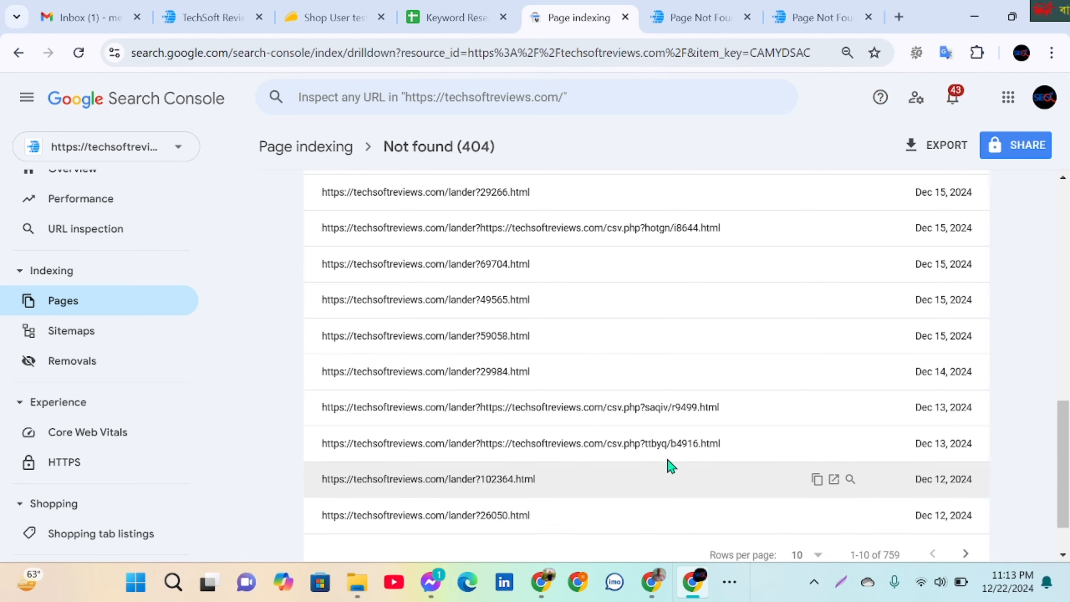
{"action": "scroll", "coordinate": [670, 463], "scroll_direction": "down", "scroll_amount": 2}
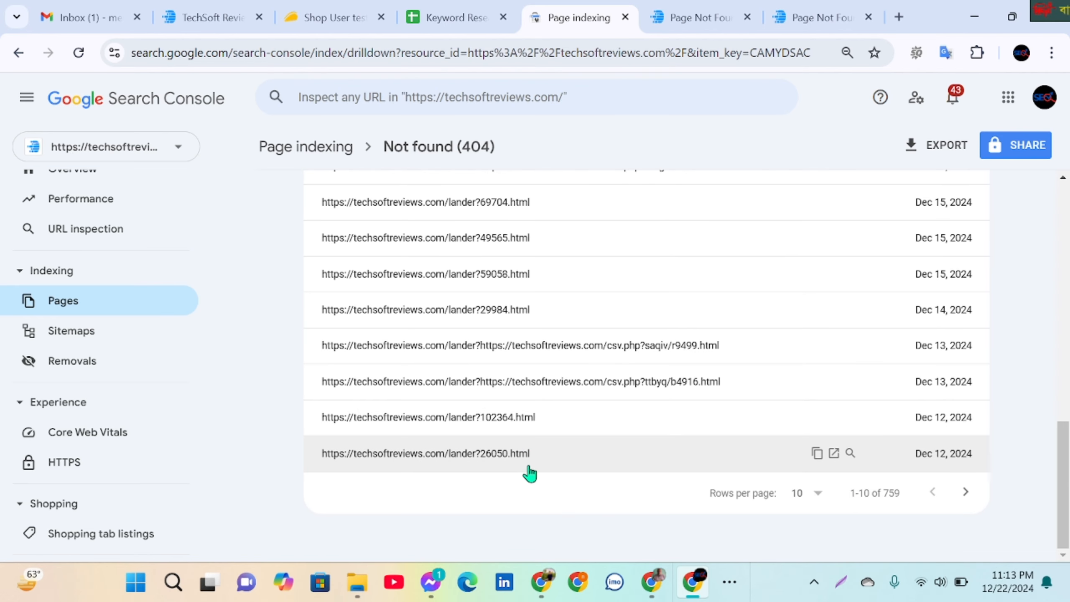
{"action": "scroll", "coordinate": [530, 473], "scroll_direction": "up", "scroll_amount": 6}
{"action": "scroll", "coordinate": [518, 411], "scroll_direction": "down", "scroll_amount": 6}
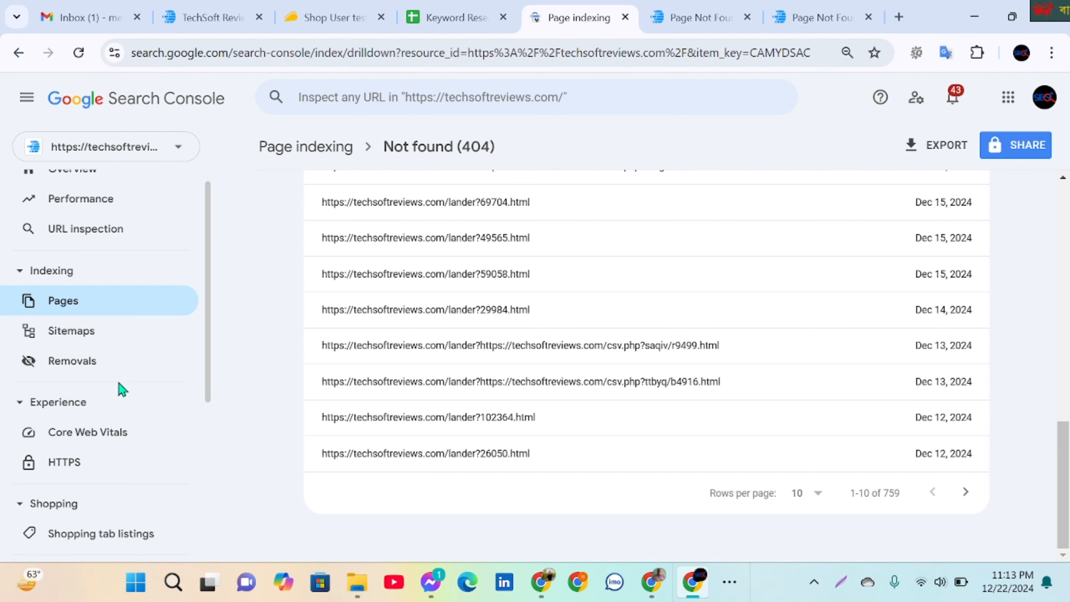
{"action": "scroll", "coordinate": [395, 421], "scroll_direction": "up", "scroll_amount": 6}
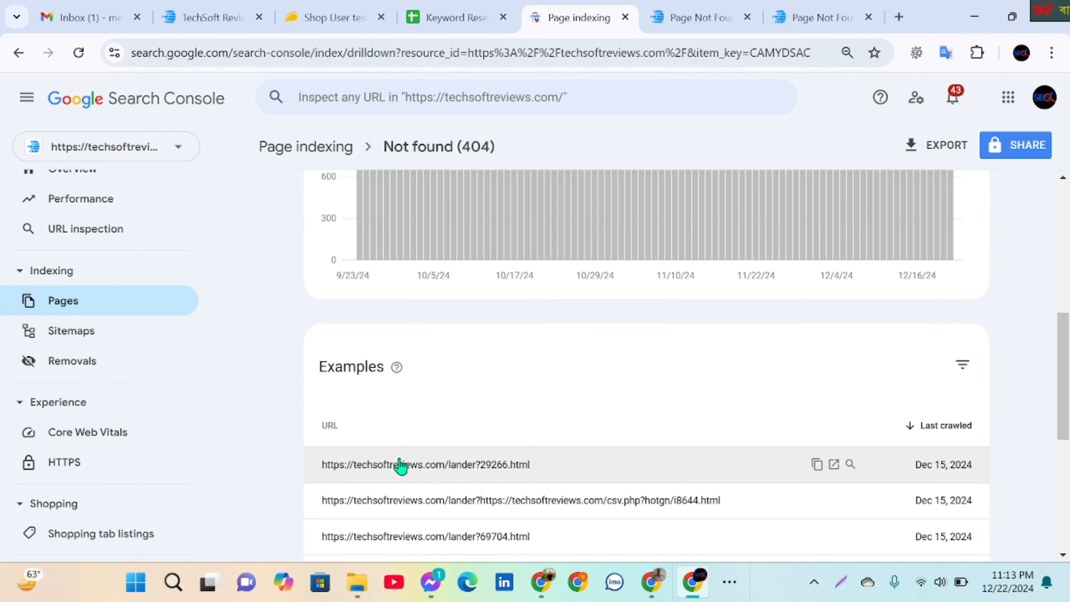
{"action": "scroll", "coordinate": [400, 465], "scroll_direction": "down", "scroll_amount": 4}
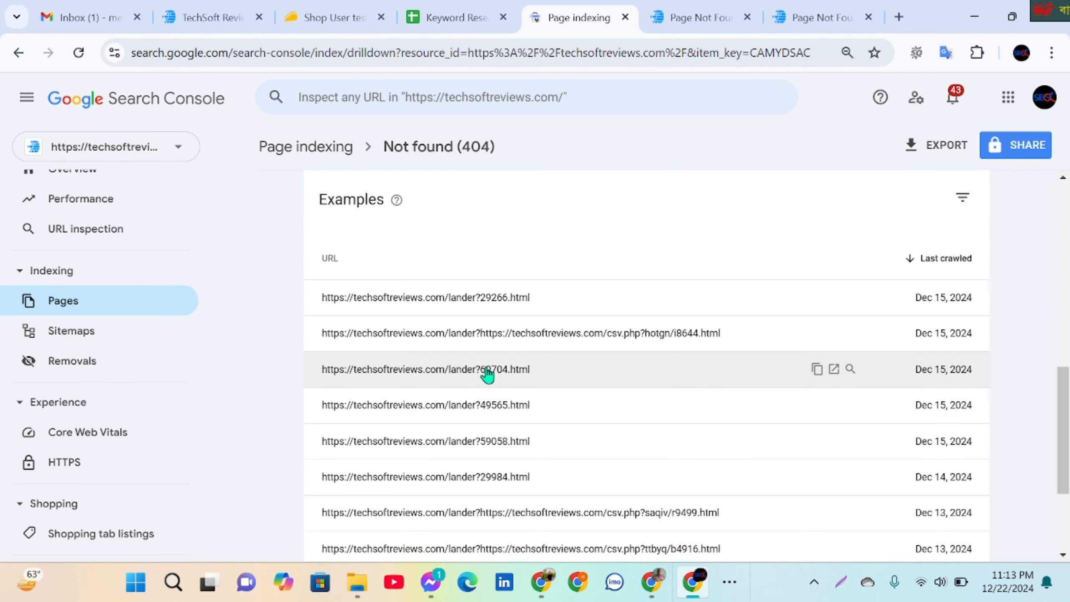
- Copy the full address of the open 404 page whose URL ends in csv.php?hotgn/i8644.html
{"action": "left_click", "coordinate": [806, 17]}
{"action": "left_click", "coordinate": [691, 17]}
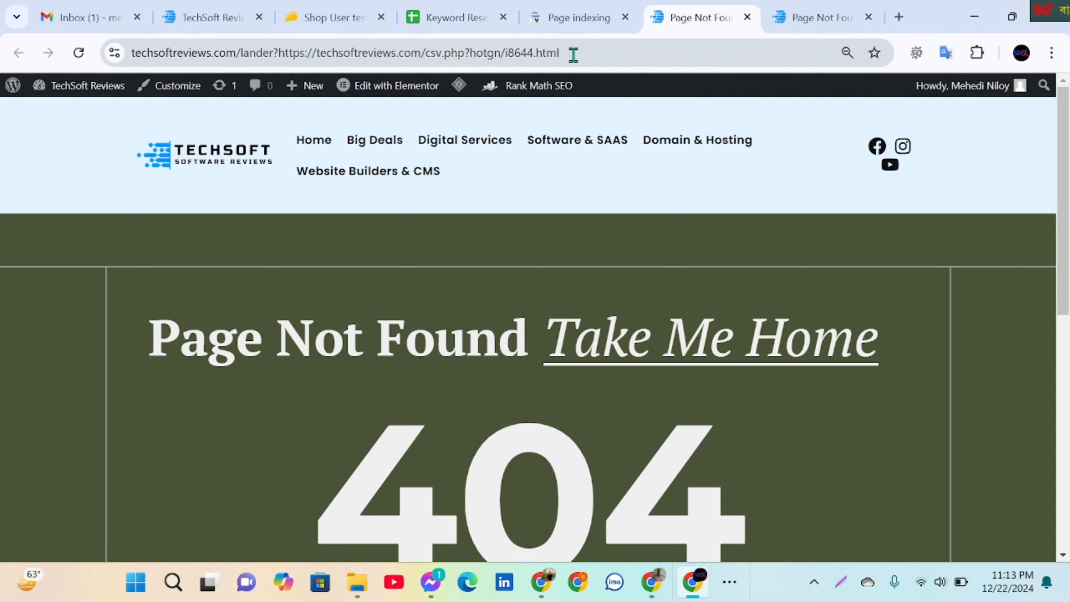
{"action": "left_click", "coordinate": [574, 52]}
{"action": "key", "text": "ctrl+c"}
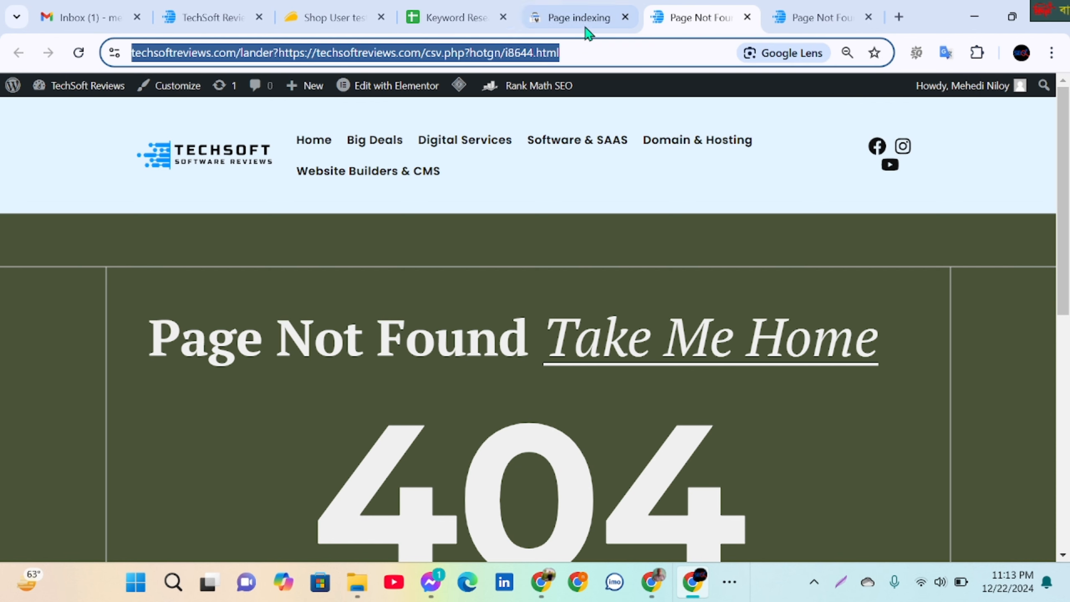
{"action": "left_click", "coordinate": [568, 17]}
{"action": "left_click", "coordinate": [87, 373]}
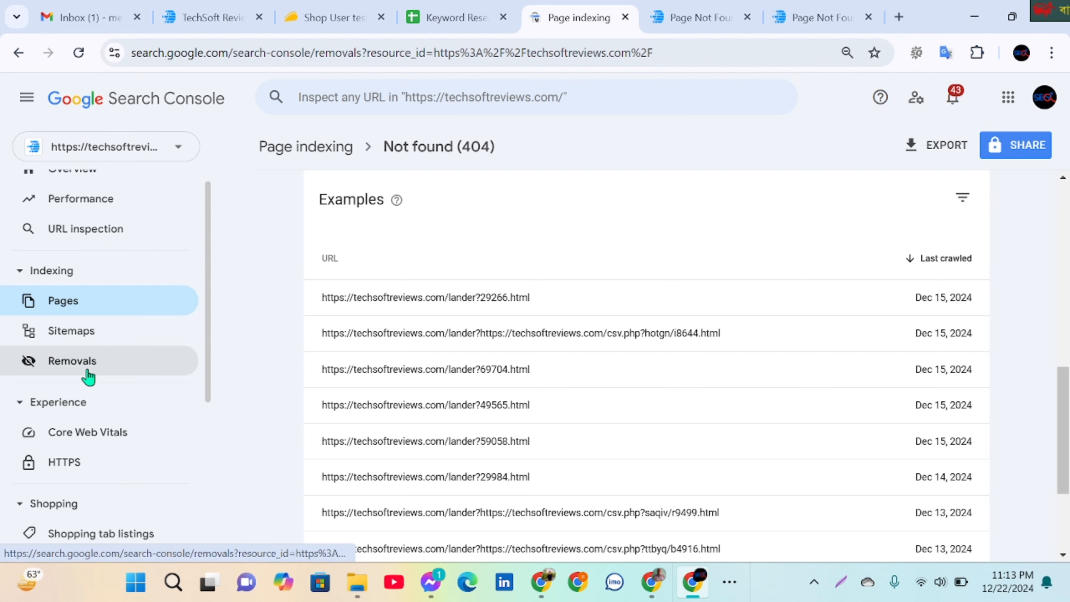
{"action": "left_click", "coordinate": [958, 324]}
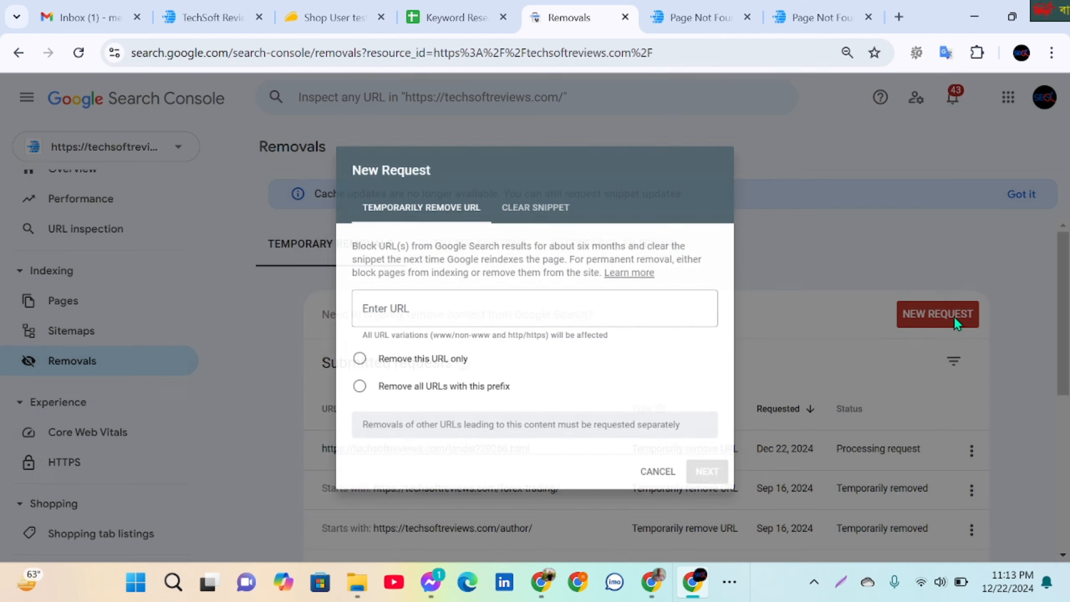
{"action": "left_click", "coordinate": [473, 312]}
{"action": "key", "text": "ctrl+v"}
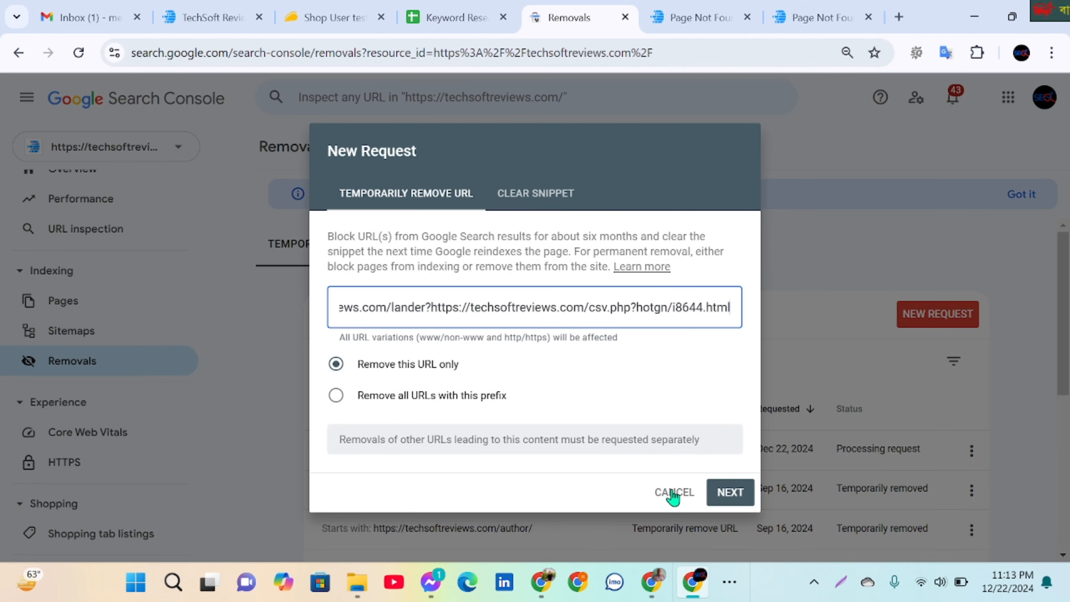
{"action": "left_click", "coordinate": [729, 499]}
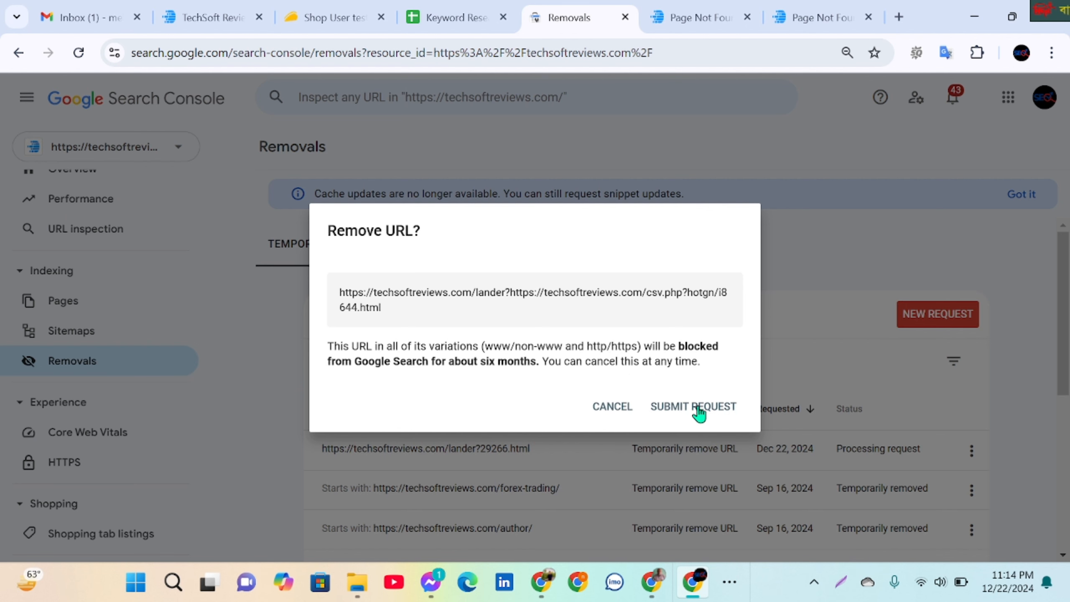
{"action": "left_click", "coordinate": [685, 407]}
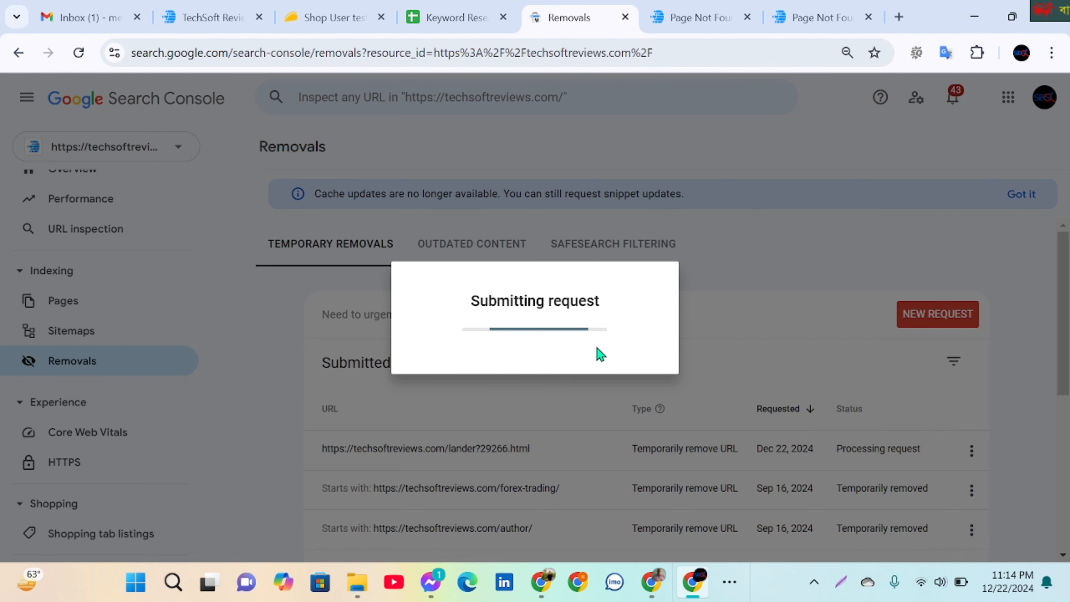
- Review the request dates and statuses in the list of submitted removal requests
{"action": "scroll", "coordinate": [674, 404], "scroll_direction": "down", "scroll_amount": 4}
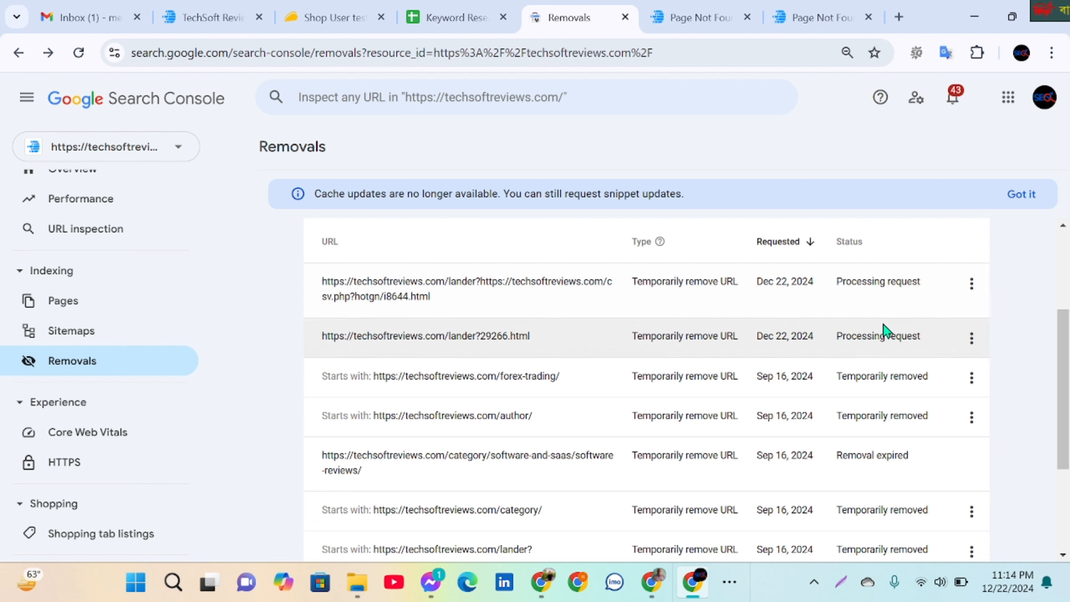
{"action": "scroll", "coordinate": [880, 371], "scroll_direction": "down", "scroll_amount": 2}
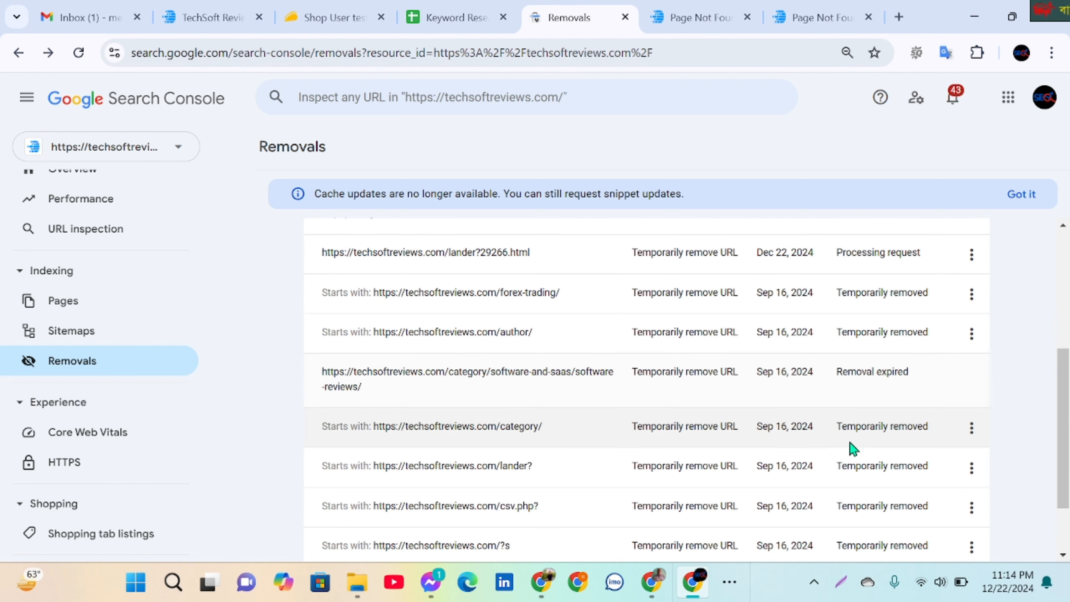
{"action": "scroll", "coordinate": [855, 438], "scroll_direction": "up", "scroll_amount": 2}
{"action": "scroll", "coordinate": [843, 370], "scroll_direction": "up", "scroll_amount": 2}
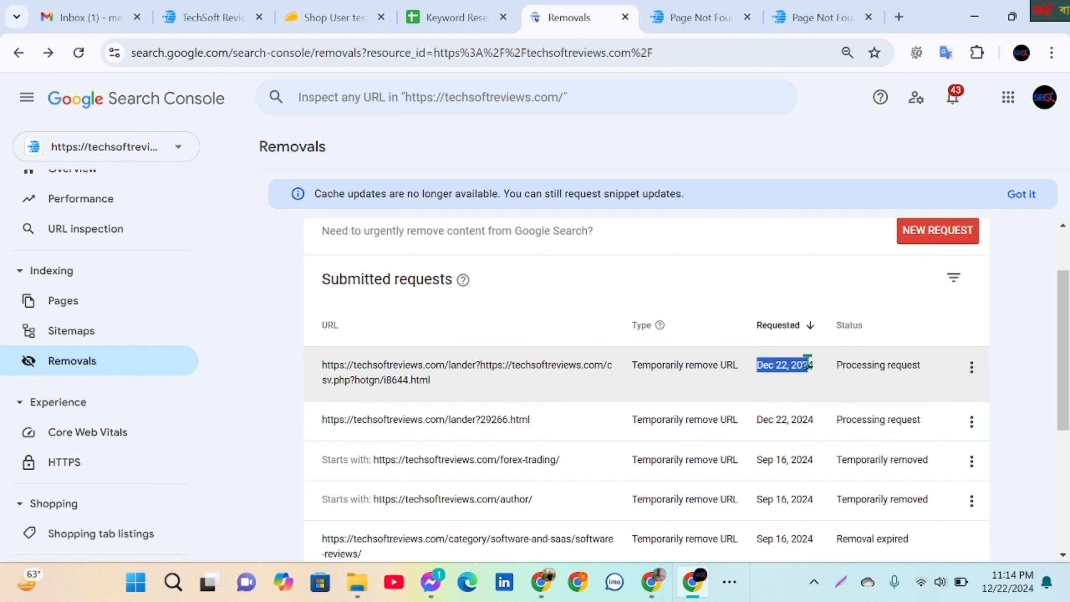
{"action": "left_click", "coordinate": [782, 371]}
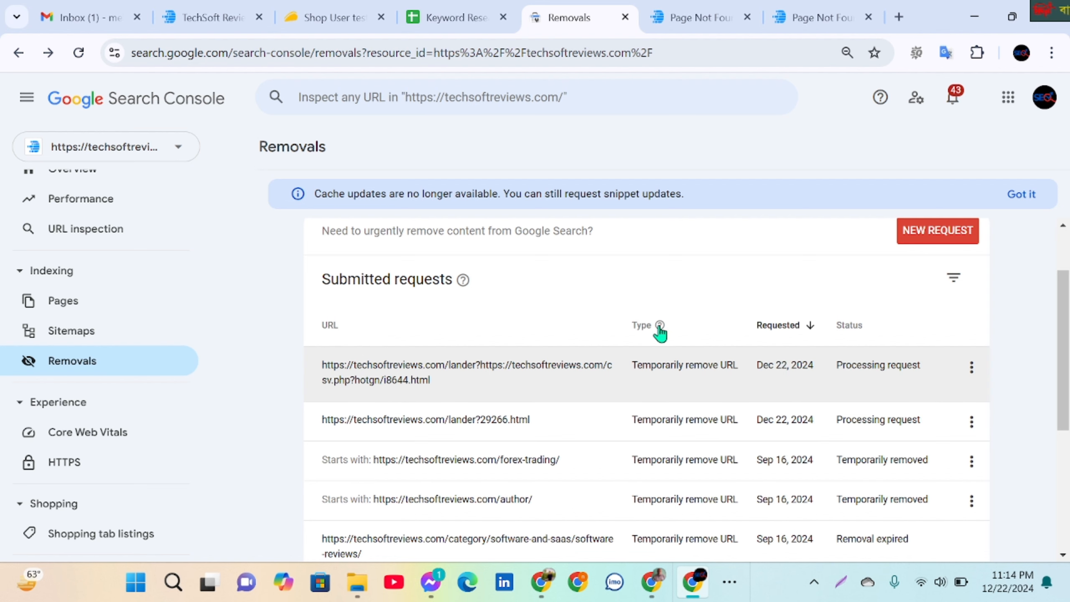
- Look at the property's Overview and Sitemaps reports, and return to the Page indexing report
{"action": "scroll", "coordinate": [50, 262], "scroll_direction": "up", "scroll_amount": 1}
{"action": "left_click", "coordinate": [71, 198]}
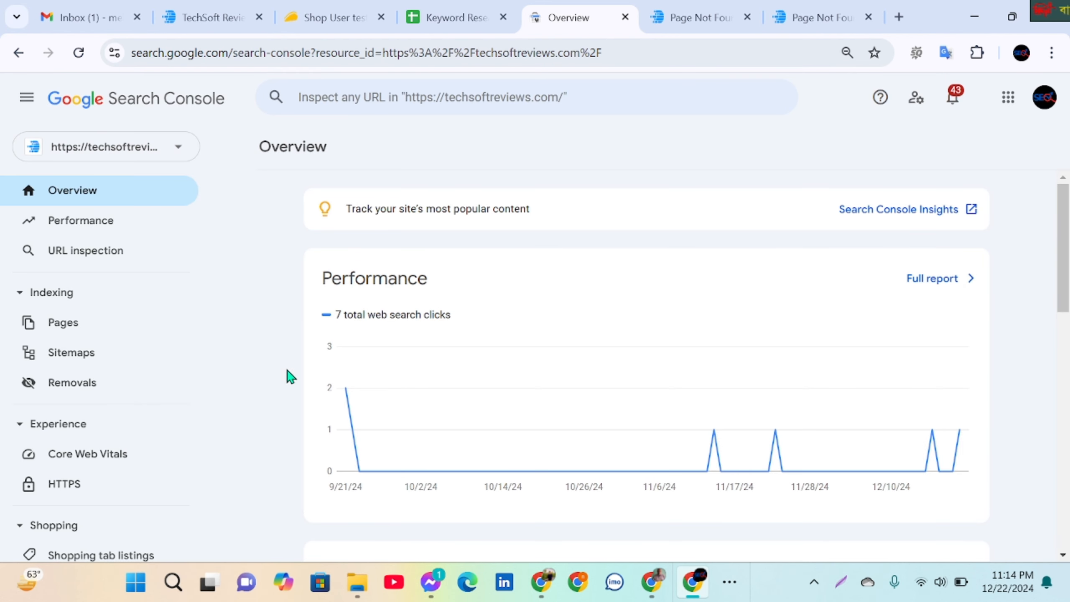
{"action": "scroll", "coordinate": [199, 382], "scroll_direction": "down", "scroll_amount": 5}
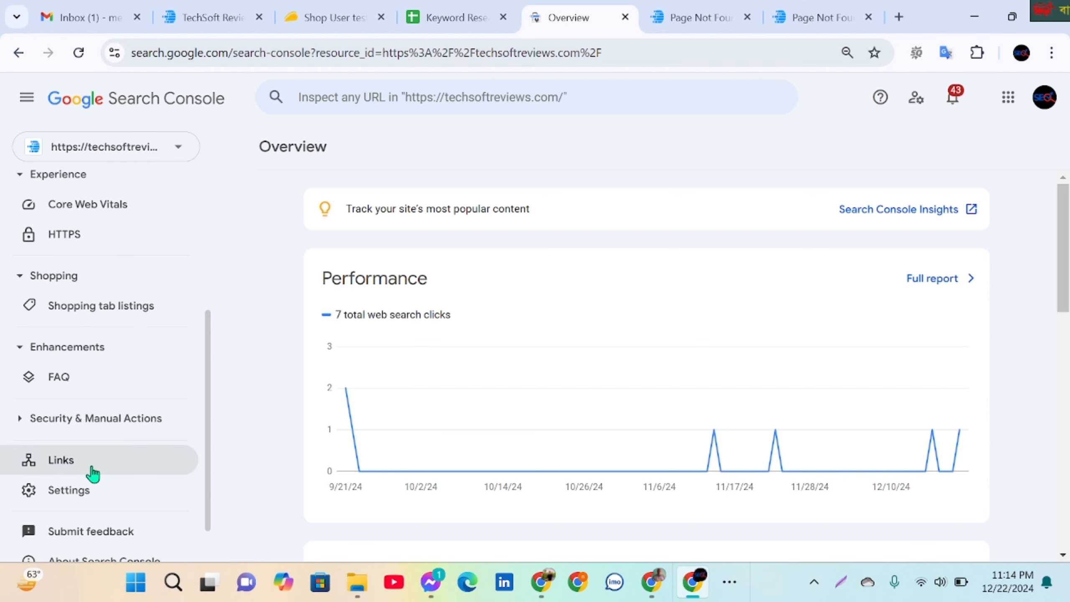
{"action": "scroll", "coordinate": [93, 474], "scroll_direction": "up", "scroll_amount": 5}
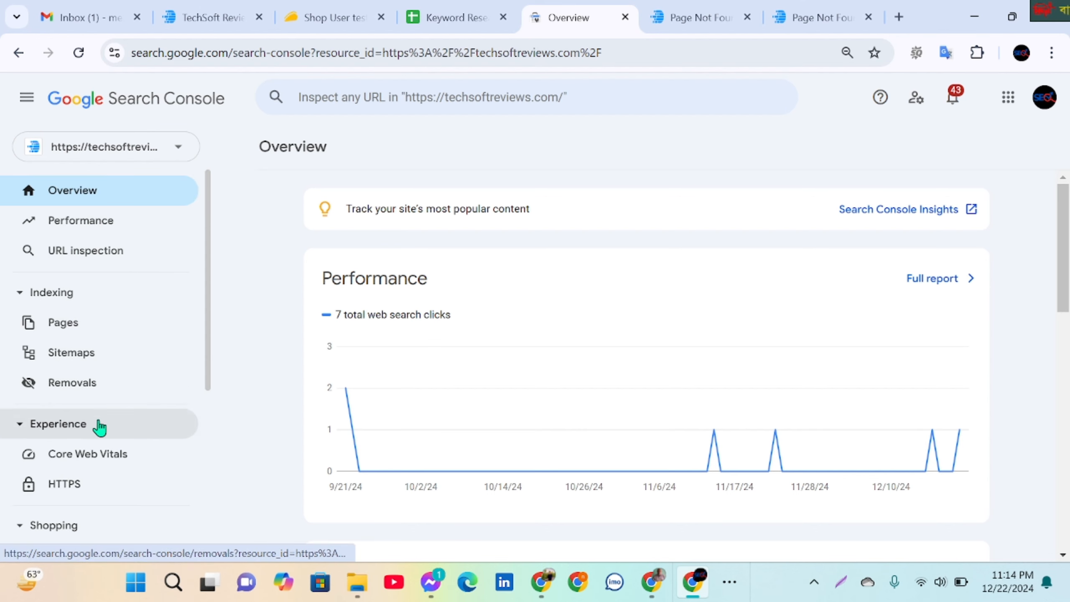
{"action": "left_click", "coordinate": [78, 353]}
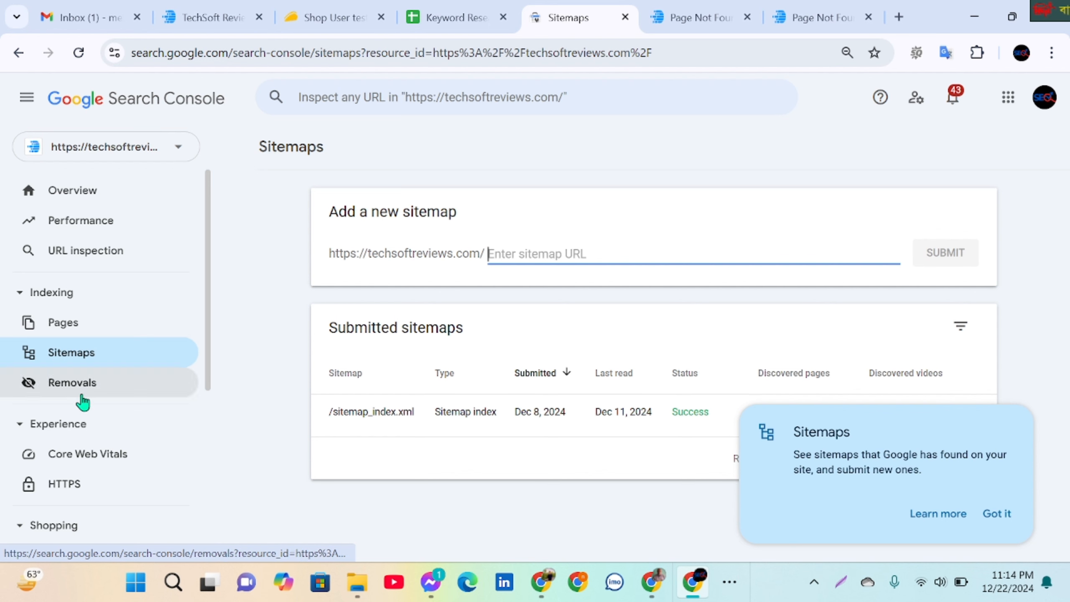
{"action": "left_click", "coordinate": [77, 330]}
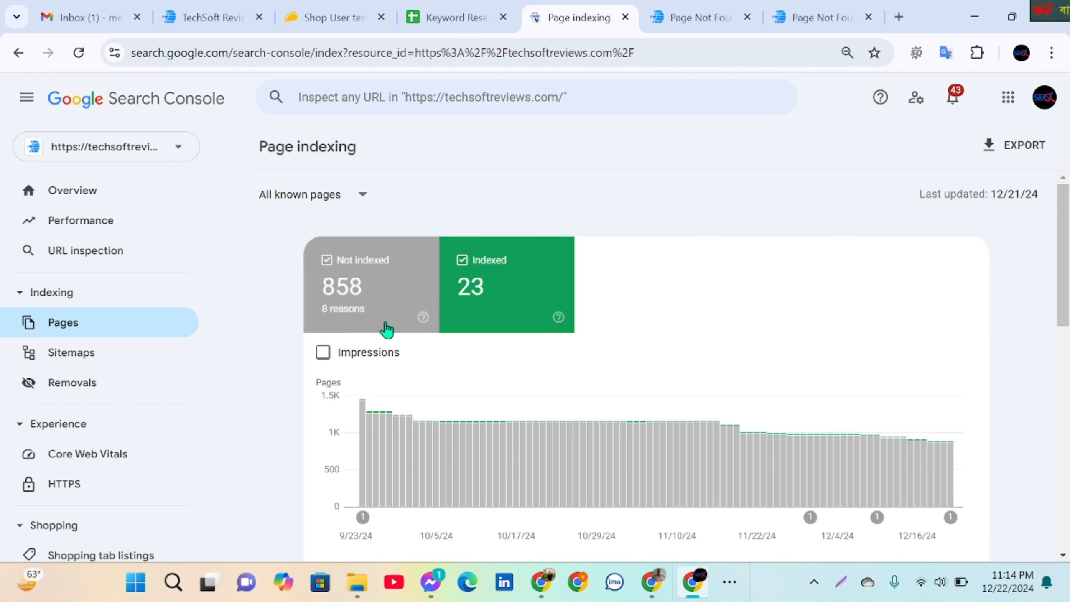
- Examine the indexed and not indexed page chart and the reasons, sources and validation states listed for pages that aren't indexed
{"action": "scroll", "coordinate": [424, 379], "scroll_direction": "down", "scroll_amount": 2}
{"action": "scroll", "coordinate": [422, 374], "scroll_direction": "down", "scroll_amount": 1}
{"action": "scroll", "coordinate": [368, 216], "scroll_direction": "up", "scroll_amount": 2}
{"action": "left_click", "coordinate": [385, 303]}
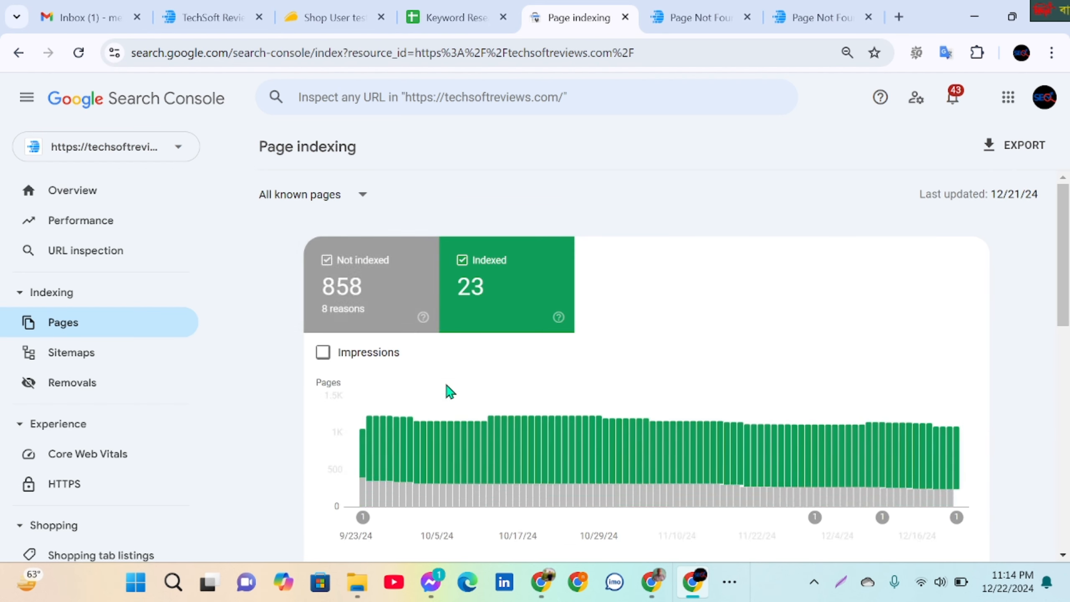
{"action": "scroll", "coordinate": [448, 388], "scroll_direction": "down", "scroll_amount": 5}
{"action": "scroll", "coordinate": [438, 385], "scroll_direction": "down", "scroll_amount": 3}
{"action": "scroll", "coordinate": [387, 390], "scroll_direction": "up", "scroll_amount": 3}
{"action": "scroll", "coordinate": [363, 362], "scroll_direction": "down", "scroll_amount": 2}
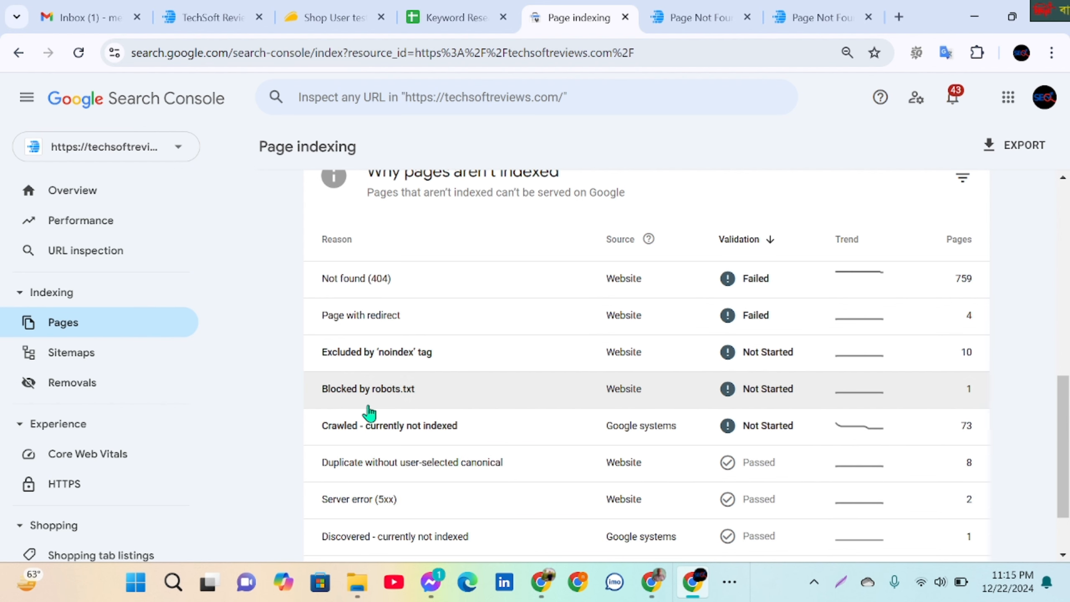
{"action": "scroll", "coordinate": [676, 467], "scroll_direction": "down", "scroll_amount": 2}
{"action": "scroll", "coordinate": [443, 496], "scroll_direction": "up", "scroll_amount": 2}
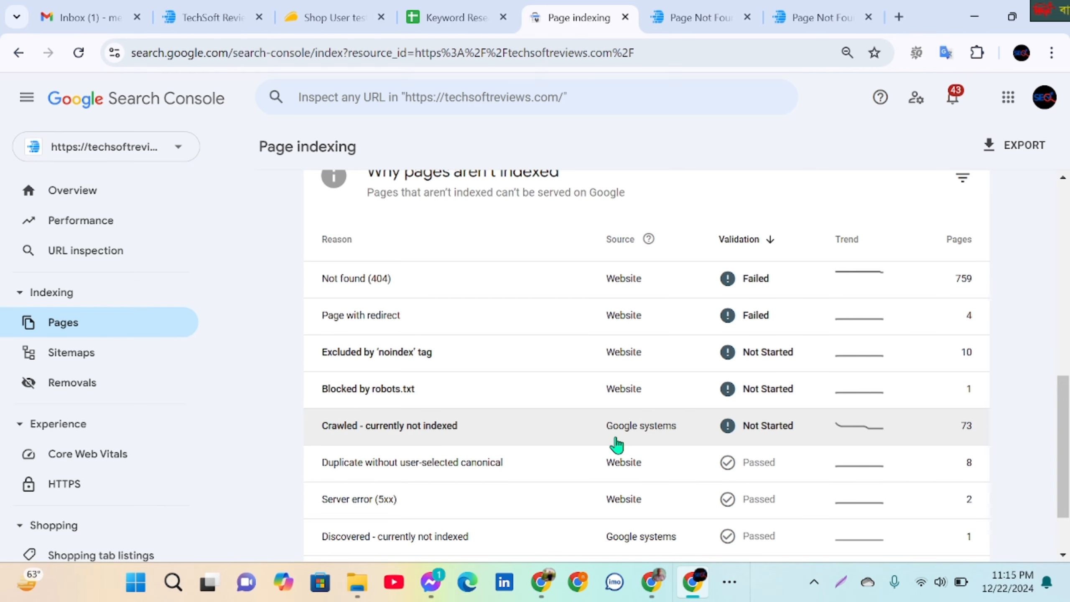
{"action": "scroll", "coordinate": [647, 419], "scroll_direction": "down", "scroll_amount": 2}
{"action": "scroll", "coordinate": [632, 430], "scroll_direction": "up", "scroll_amount": 6}
{"action": "scroll", "coordinate": [530, 380], "scroll_direction": "down", "scroll_amount": 2}
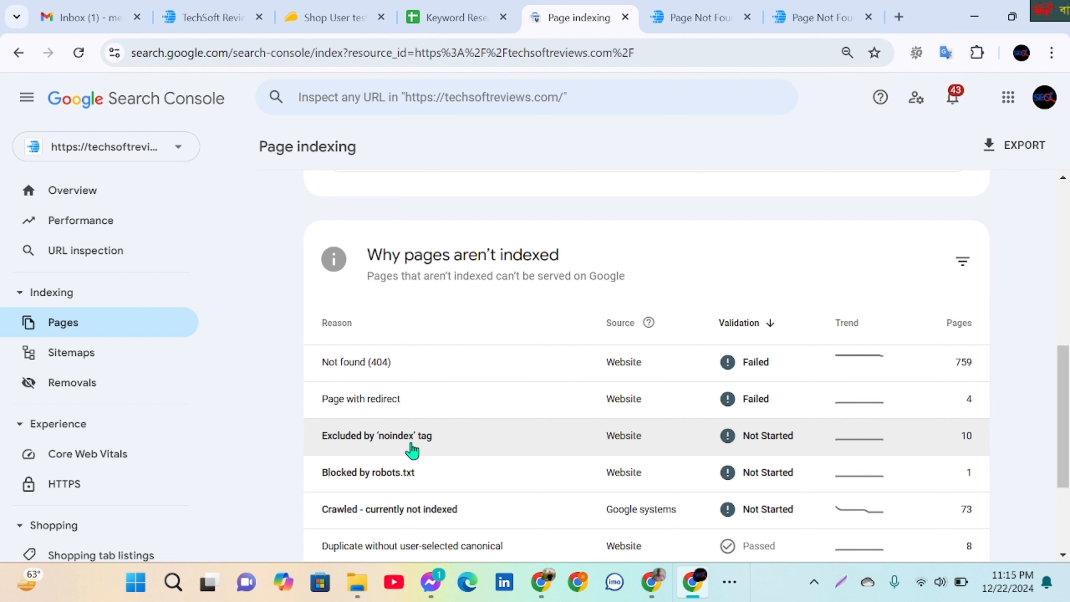
{"action": "scroll", "coordinate": [421, 451], "scroll_direction": "down", "scroll_amount": 2}
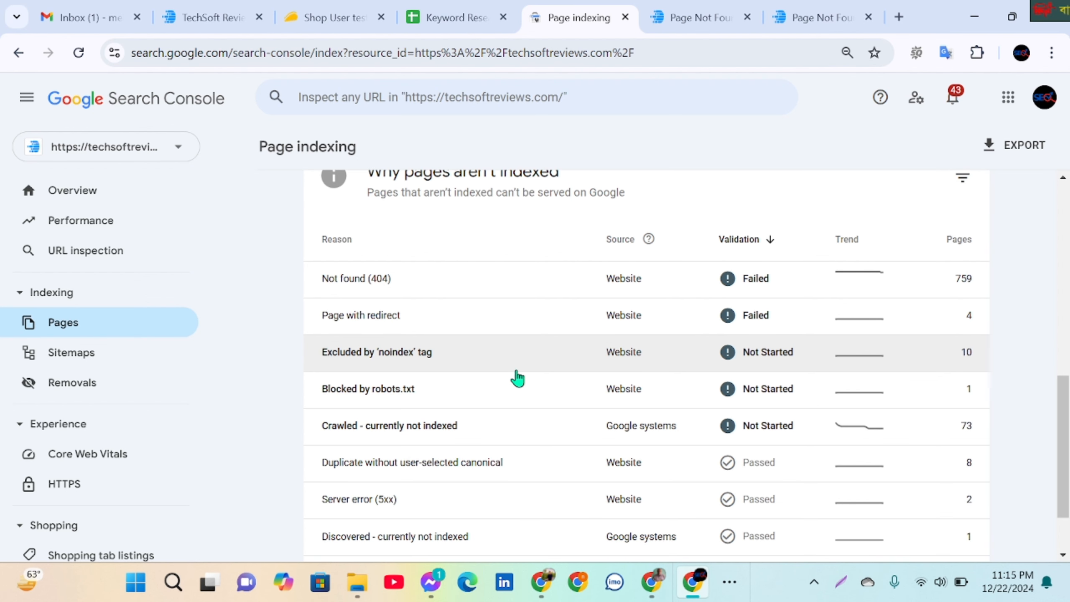
{"action": "scroll", "coordinate": [438, 373], "scroll_direction": "down", "scroll_amount": 2}
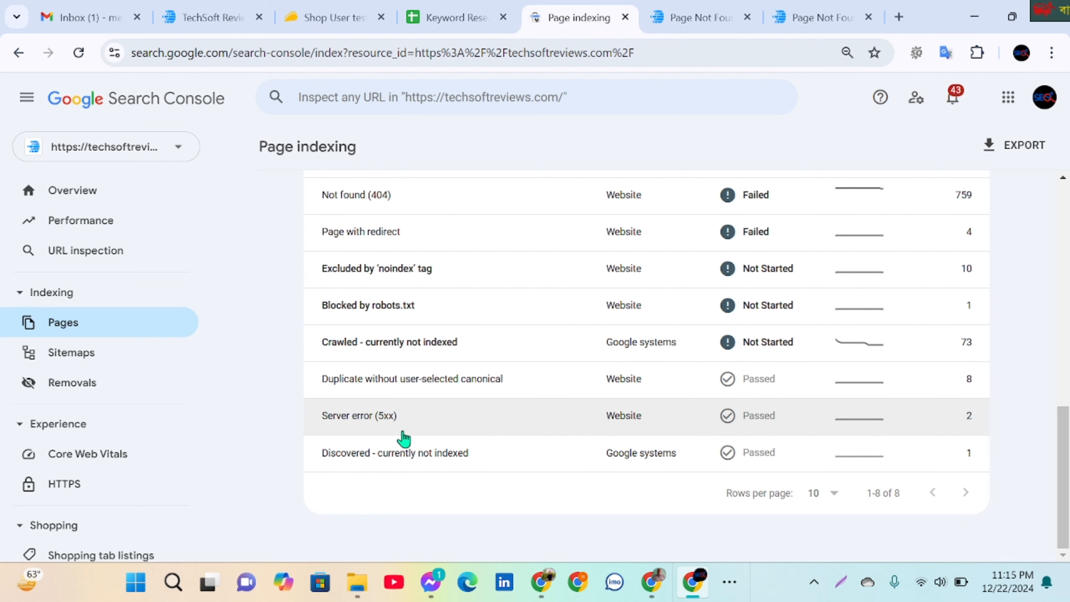
{"action": "scroll", "coordinate": [379, 401], "scroll_direction": "up", "scroll_amount": 4}
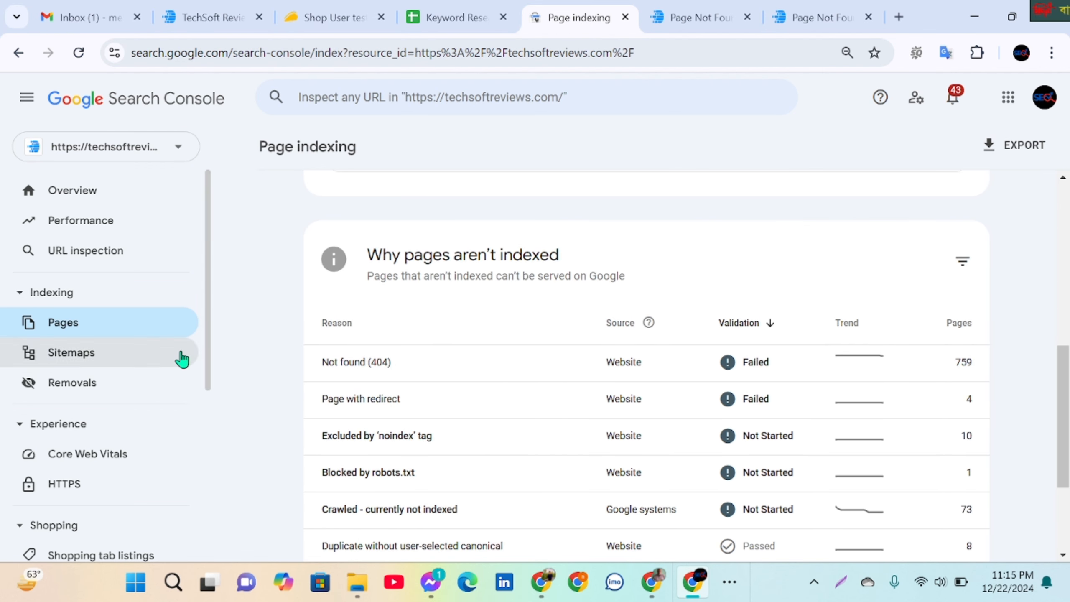
{"action": "scroll", "coordinate": [387, 342], "scroll_direction": "up", "scroll_amount": 4}
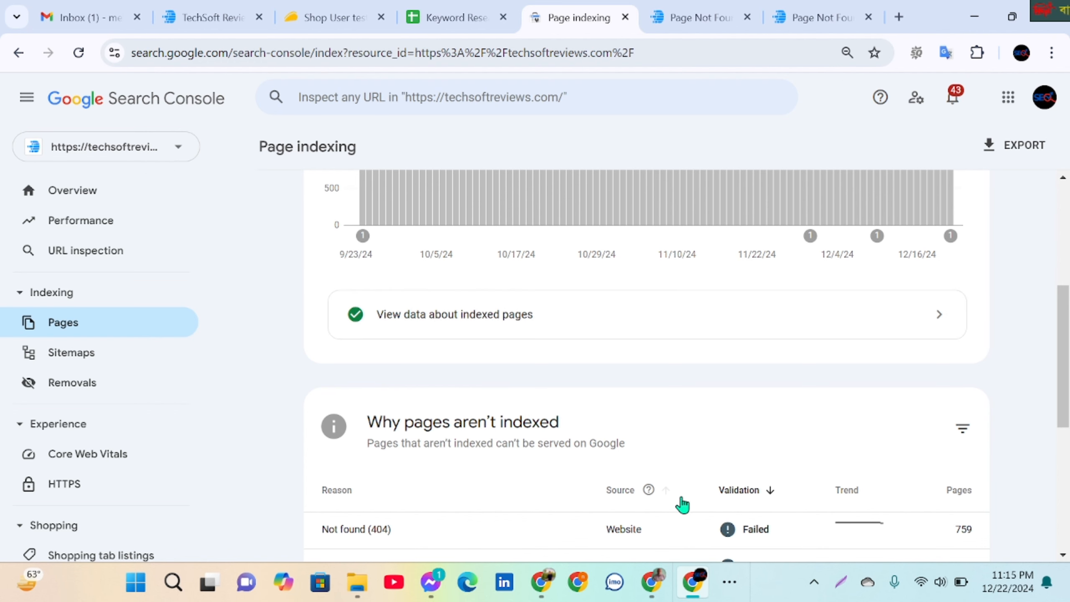
{"action": "left_click", "coordinate": [730, 582]}
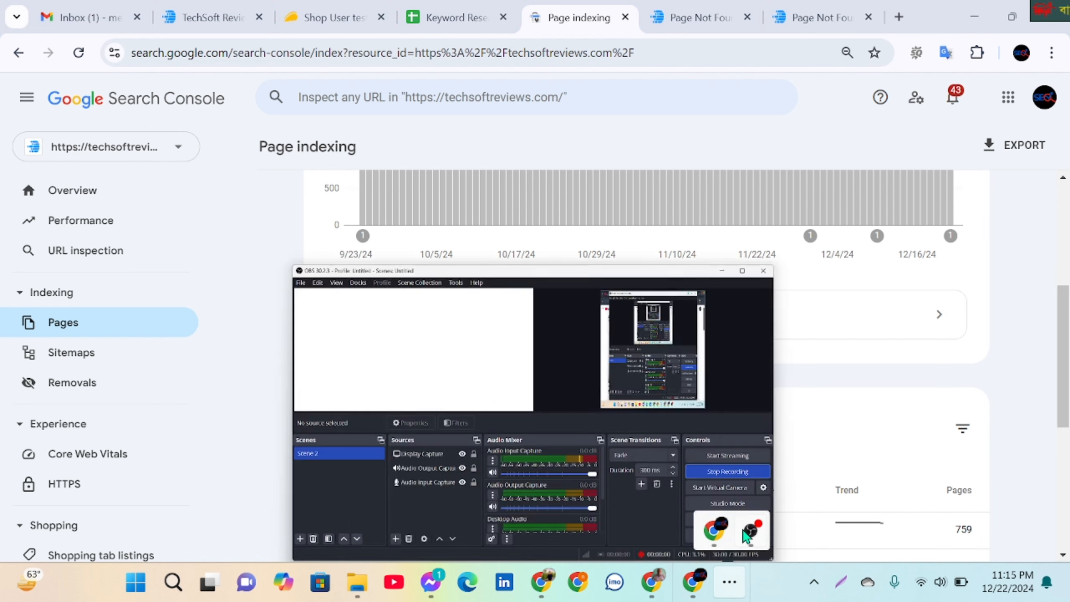